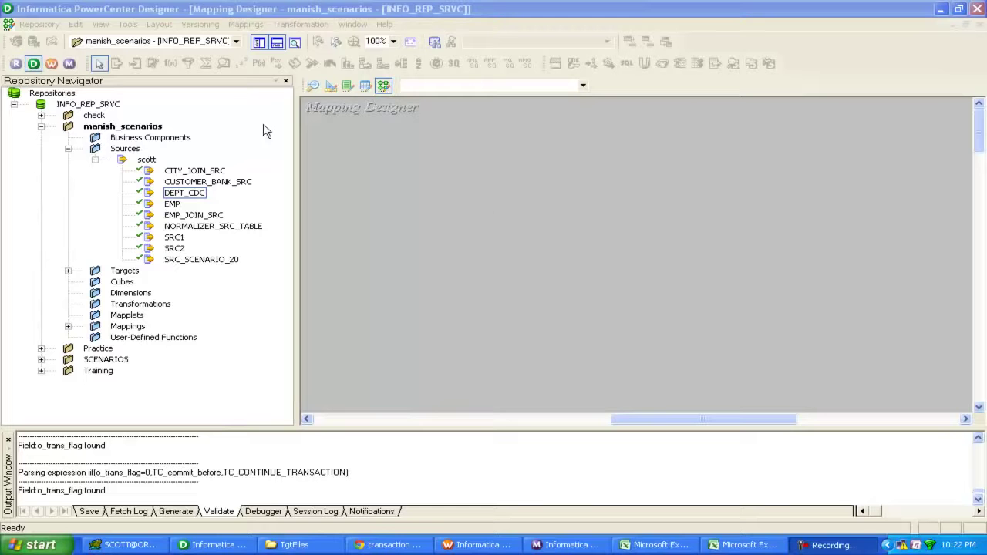
Step: Open the Source Analyzer and move the EMP source definition further below DEPT_CDC
click(96, 160)
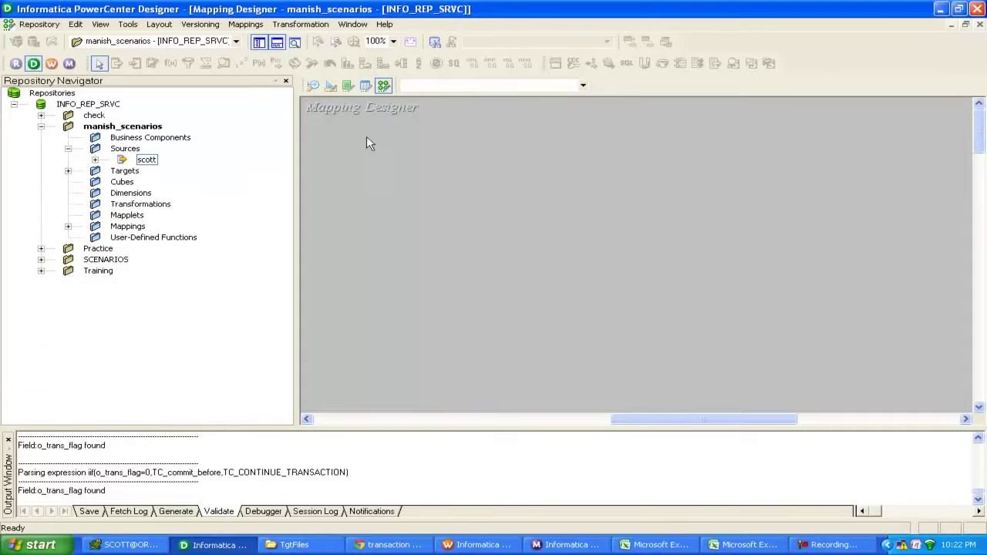
click(316, 88)
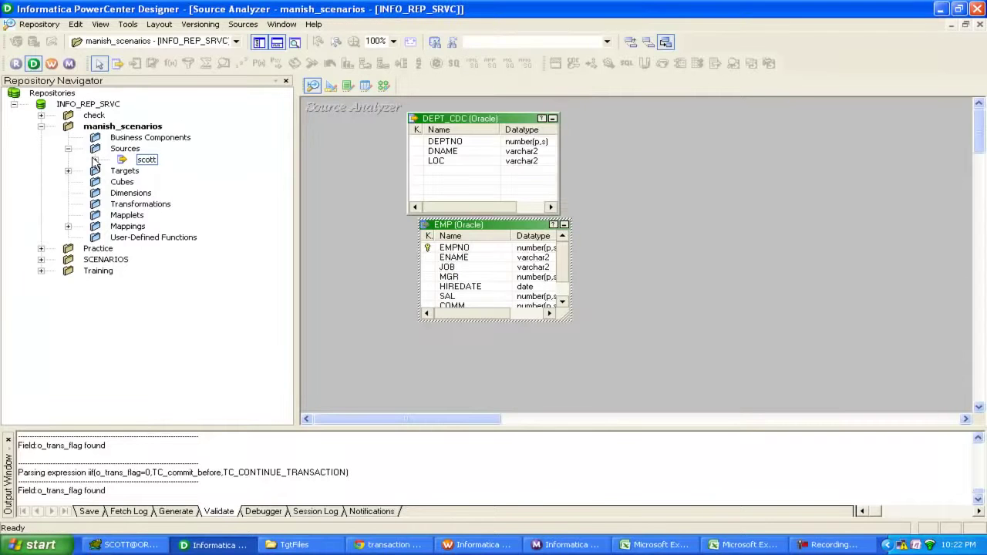
click(94, 160)
click(173, 203)
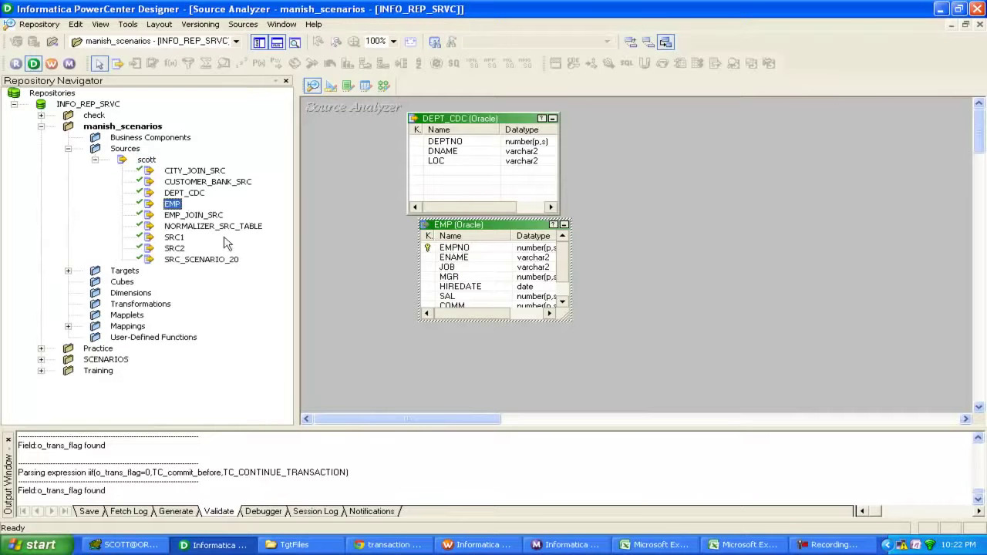
click(527, 241)
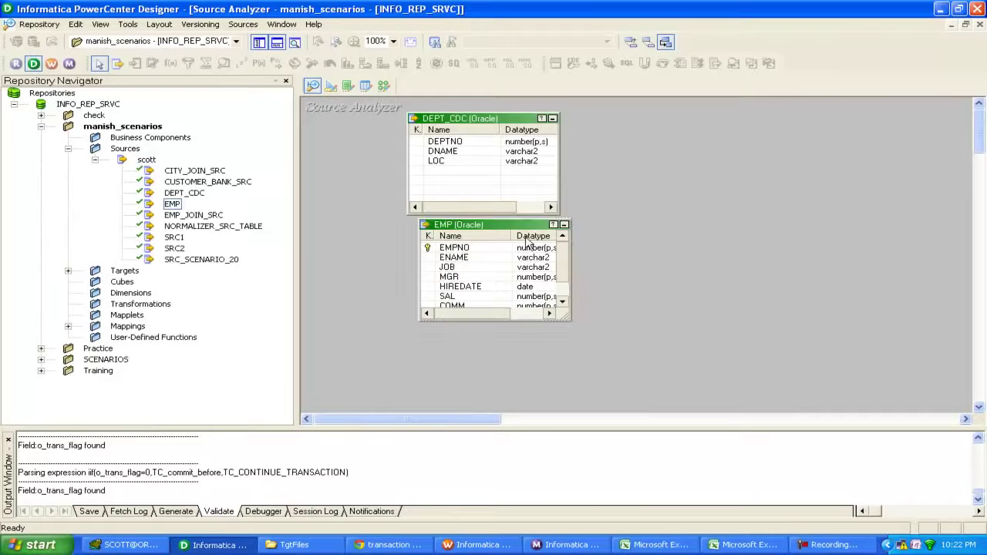
drag(528, 241, 533, 288)
Step: Start importing sources from the database and connect to the scott ODBC data source, entering the database password
click(242, 24)
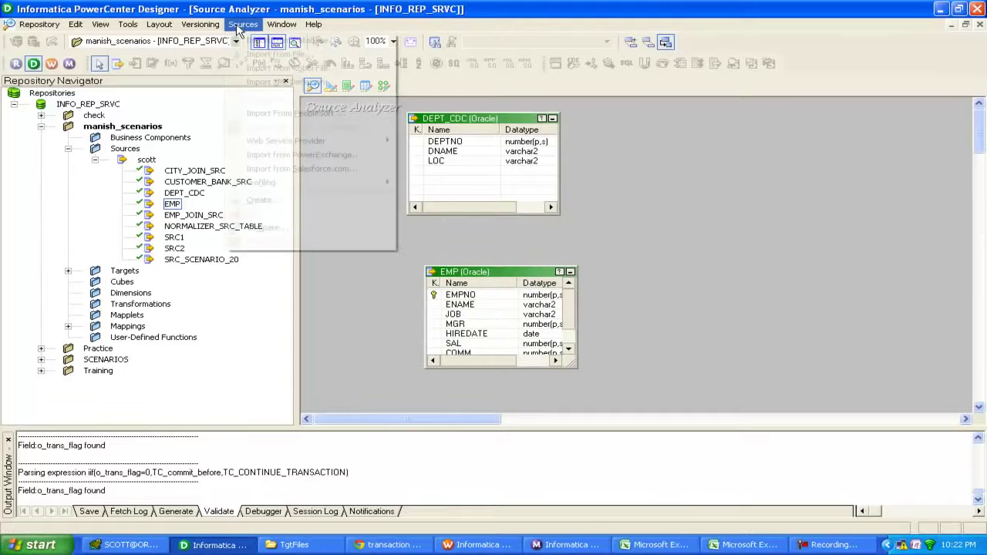
click(252, 43)
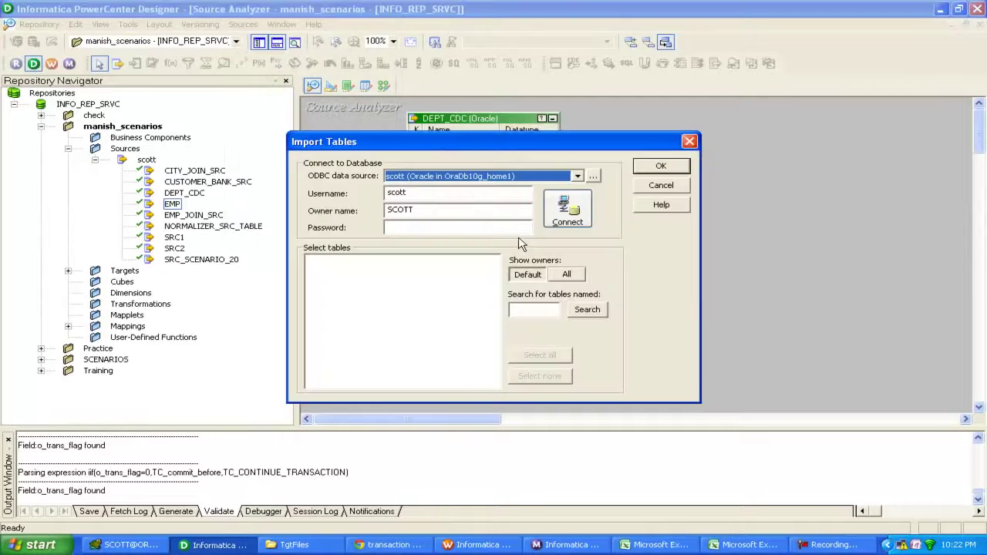
click(413, 227)
text(tig)
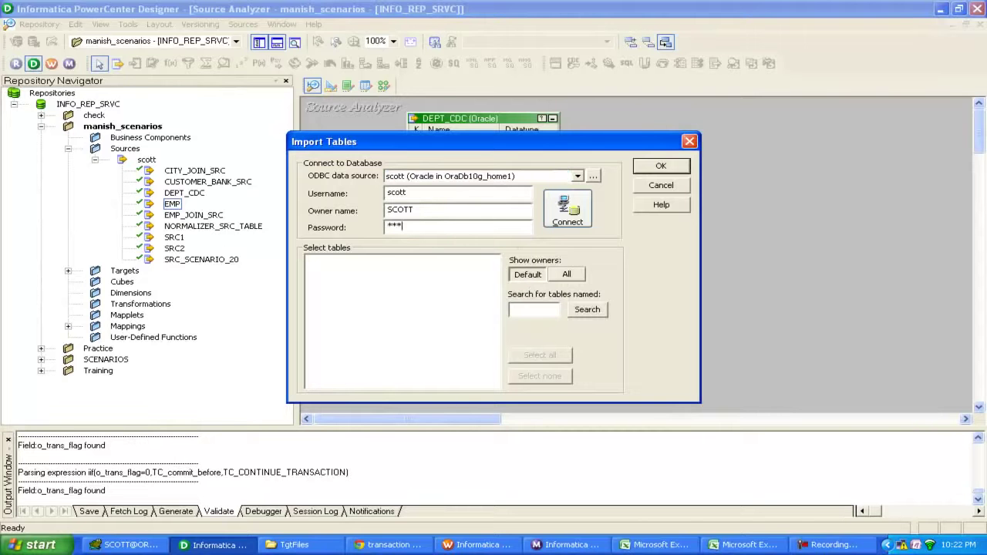
text(er)
click(578, 220)
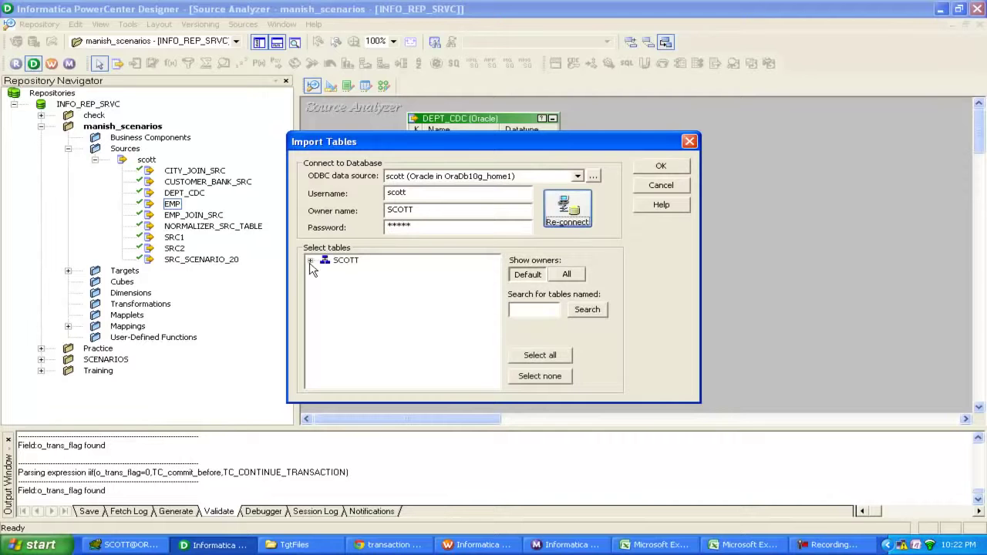
Step: Import the DEPT table from the SCOTT schema, move it clear of the other sources, and save
click(310, 262)
click(372, 338)
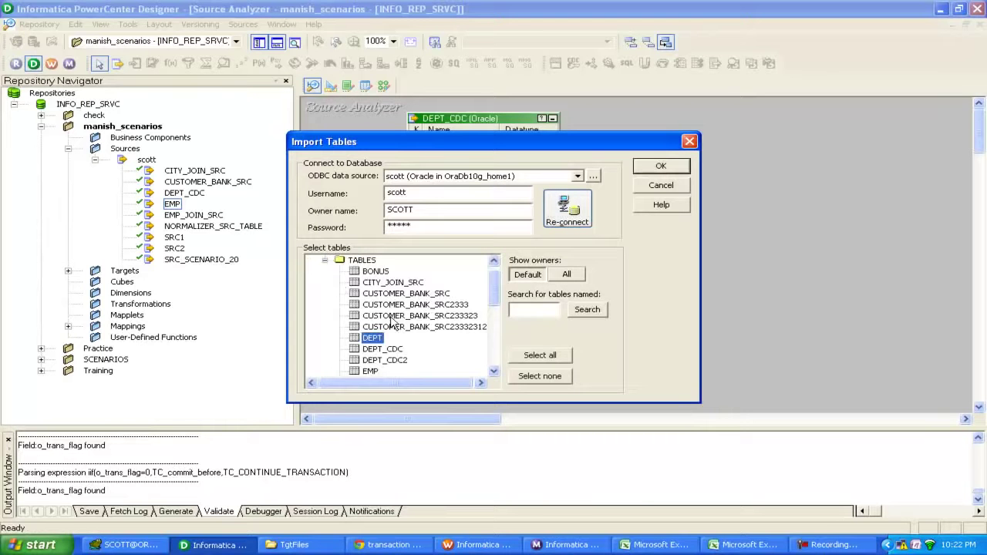
click(661, 165)
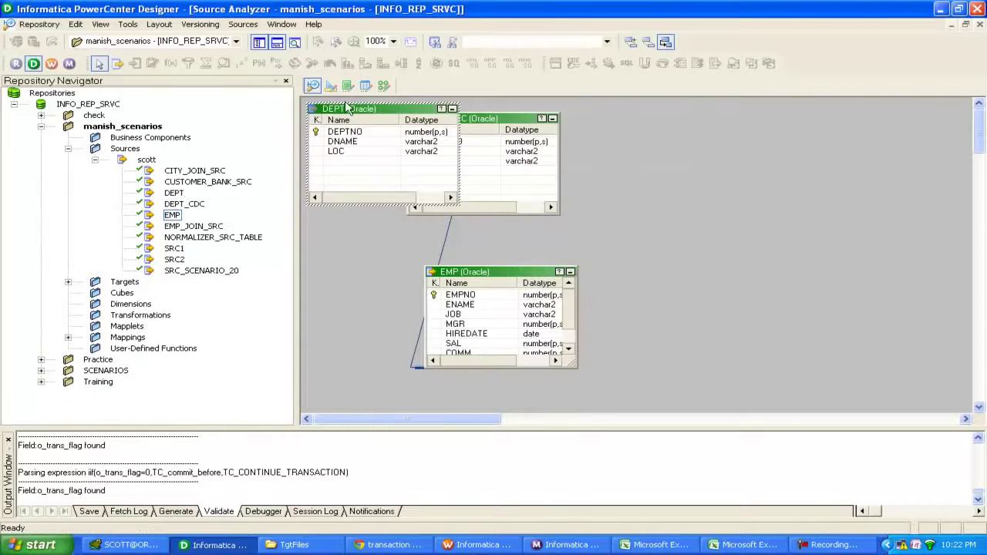
drag(347, 108, 696, 198)
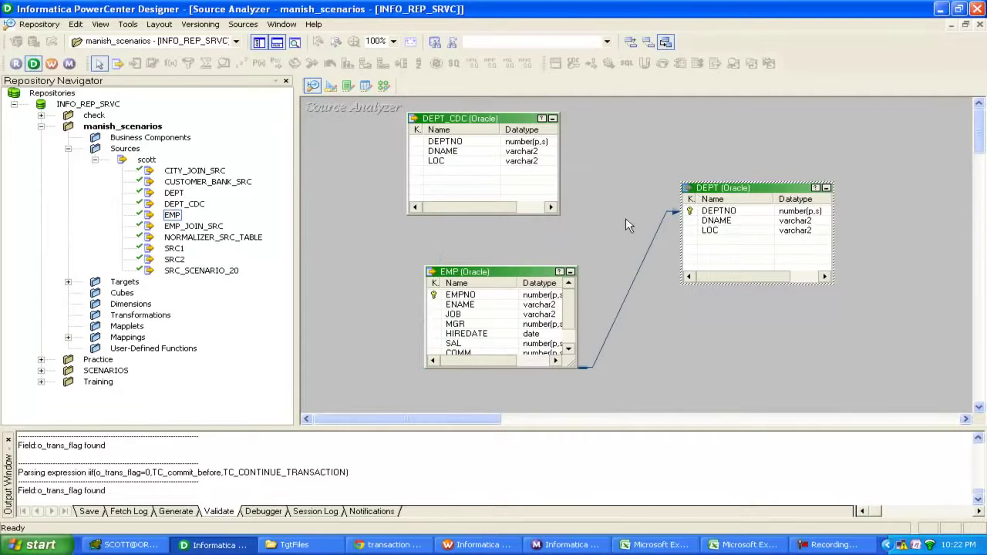
key(ctrl+s)
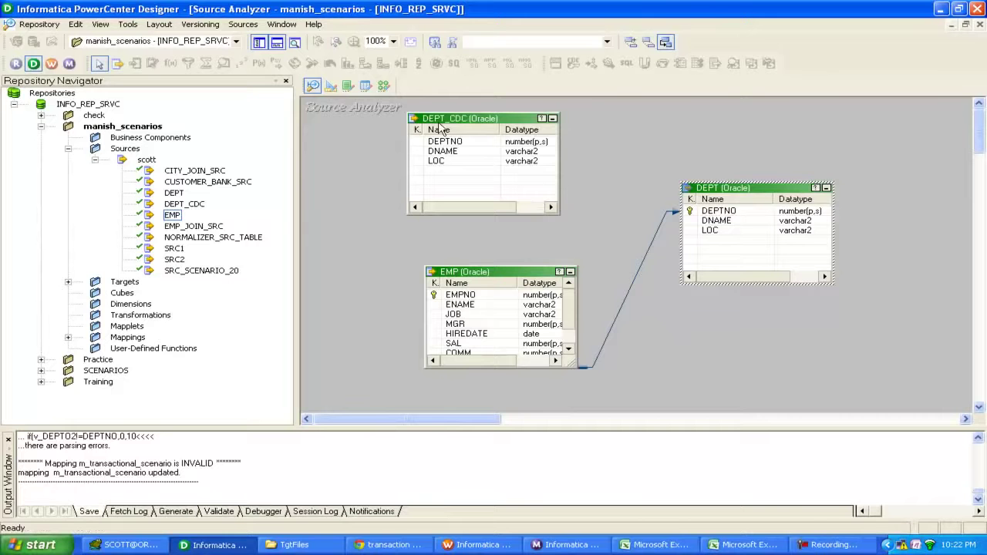
Step: Open the EMP_RANK target for editing in the Target Designer and choose Flat File as its database type
click(330, 86)
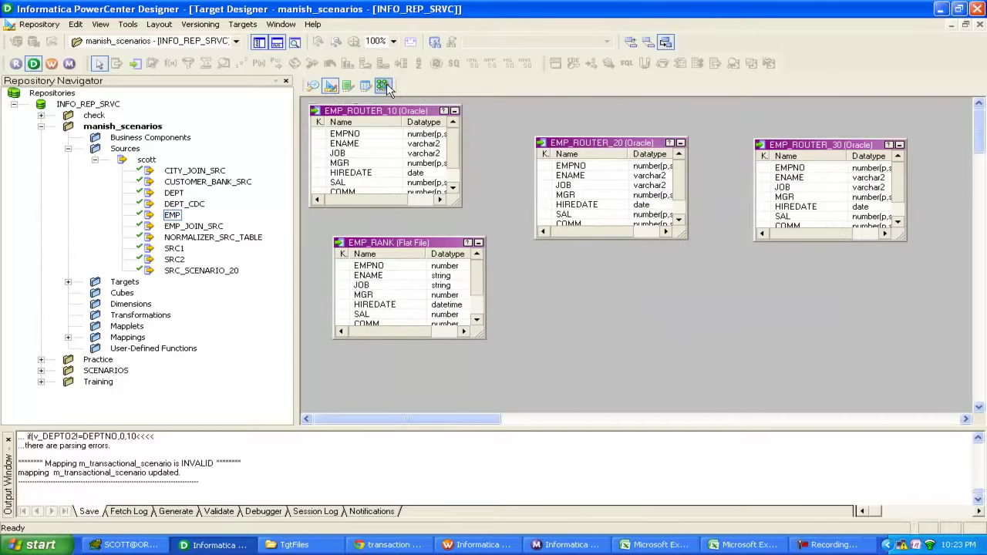
drag(373, 247, 397, 247)
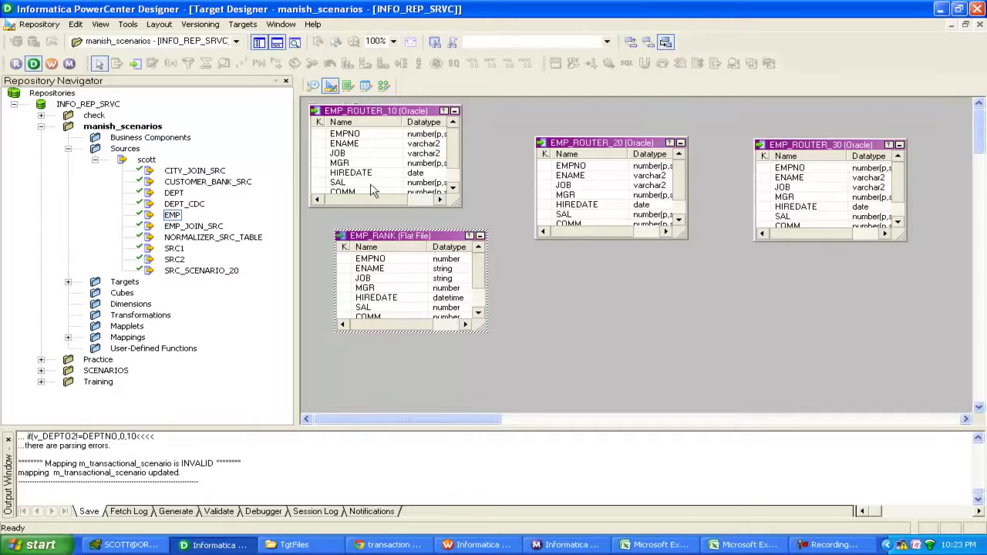
double_click(397, 245)
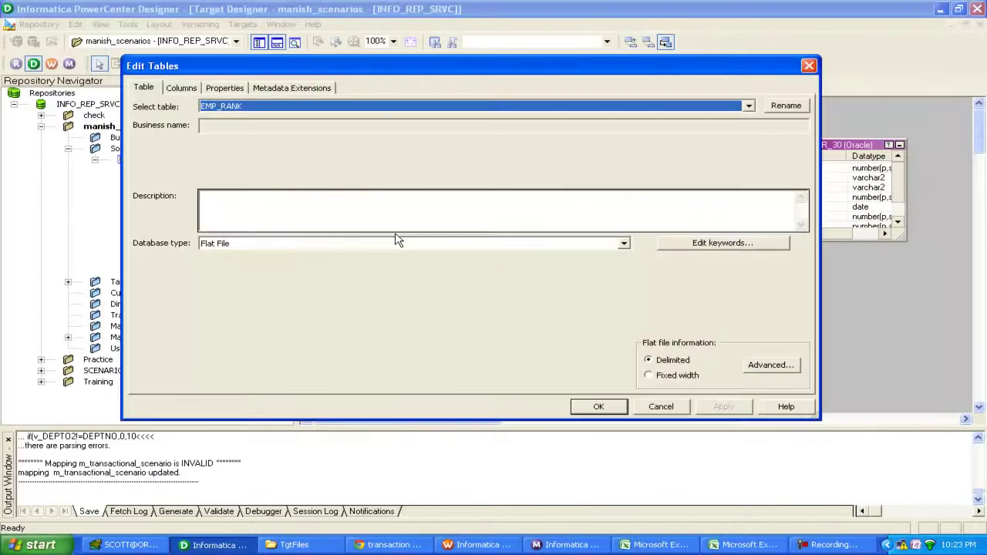
click(624, 243)
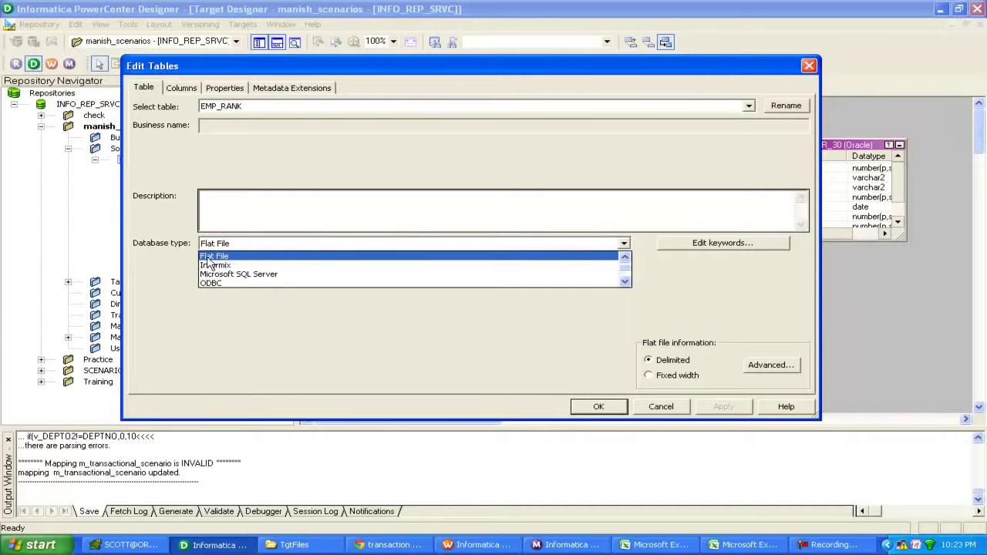
click(208, 257)
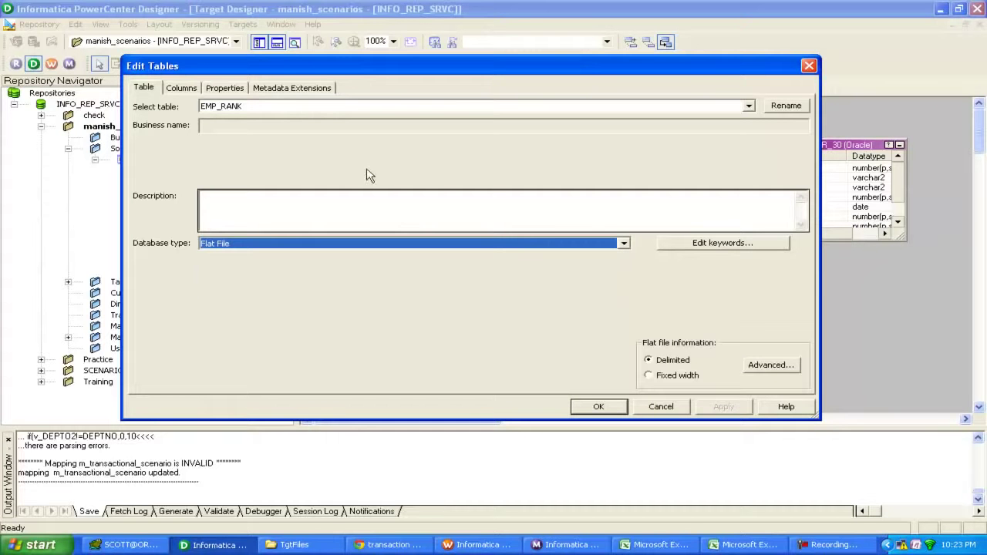
Step: Examine the column definitions of the EMP_RANK target, including the FileName column
click(182, 88)
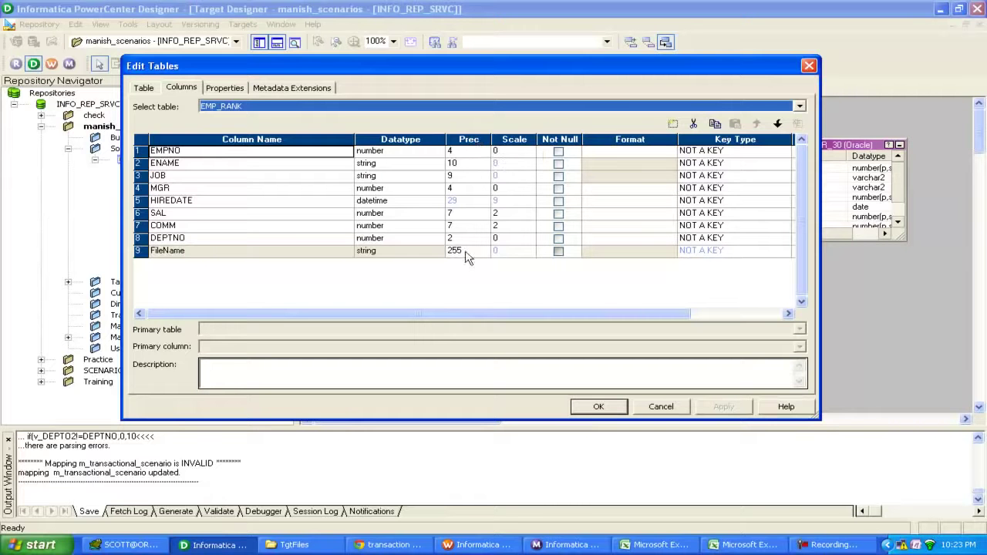
click(599, 407)
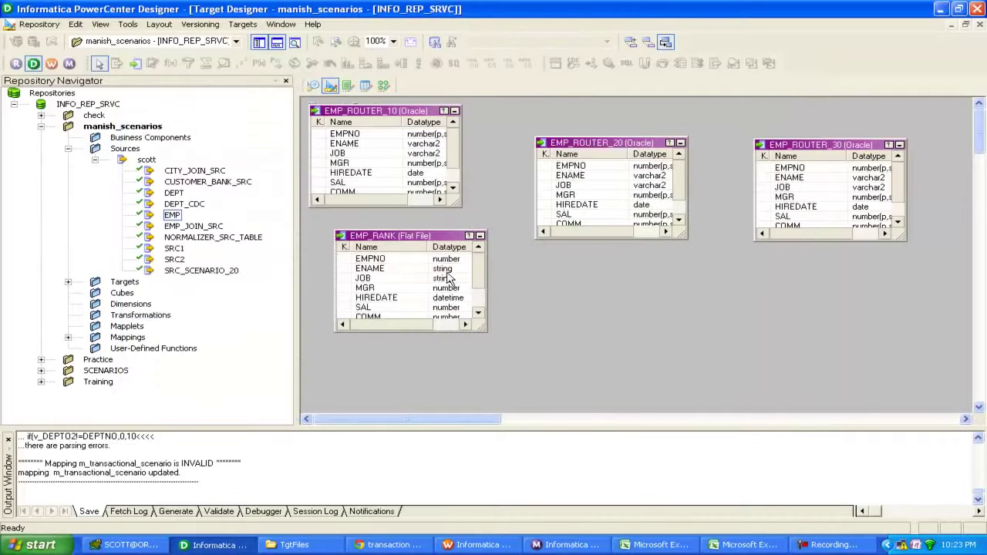
double_click(392, 237)
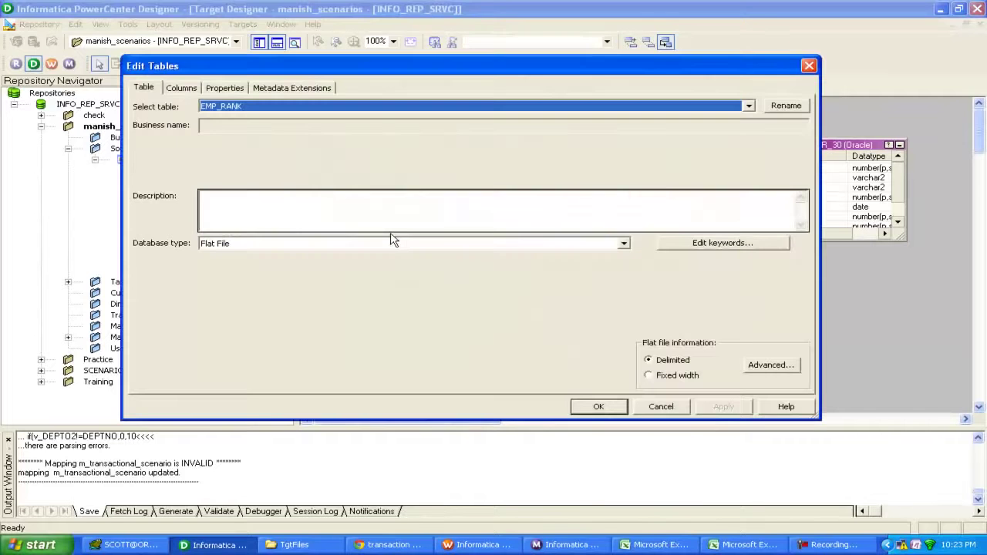
click(182, 90)
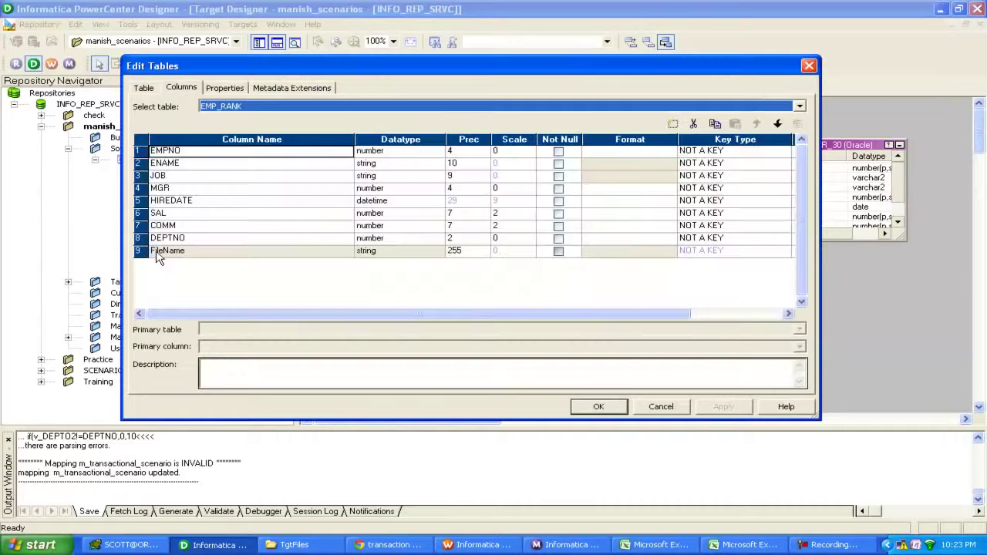
click(808, 66)
click(502, 143)
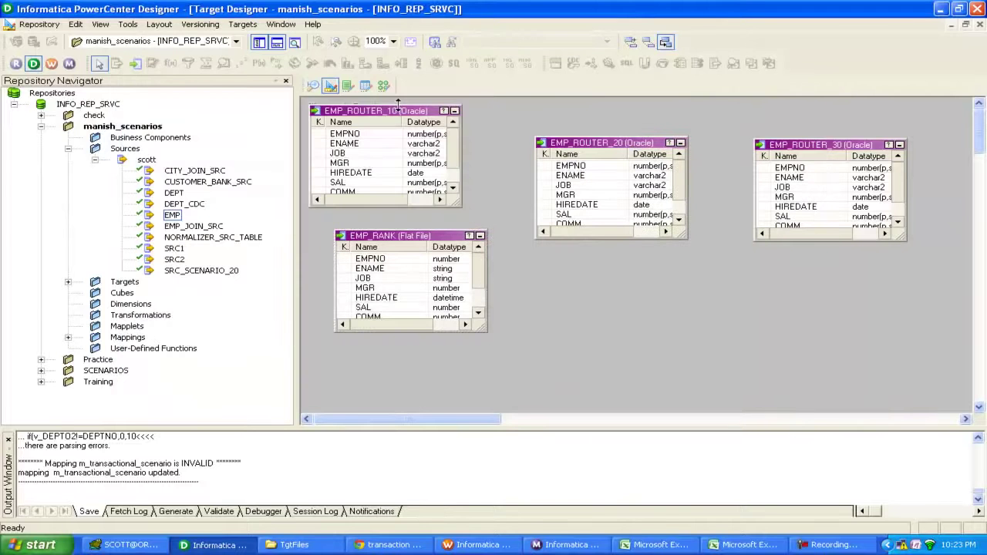
Step: Create a new mapping named m_Transactional_cntrl_scenario in the Mapping Designer
click(383, 85)
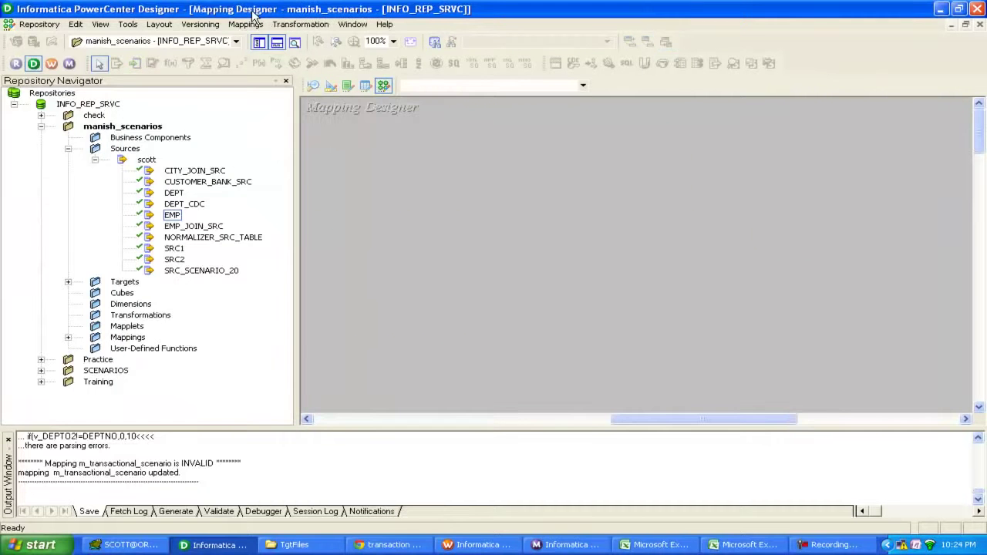
click(245, 23)
click(262, 41)
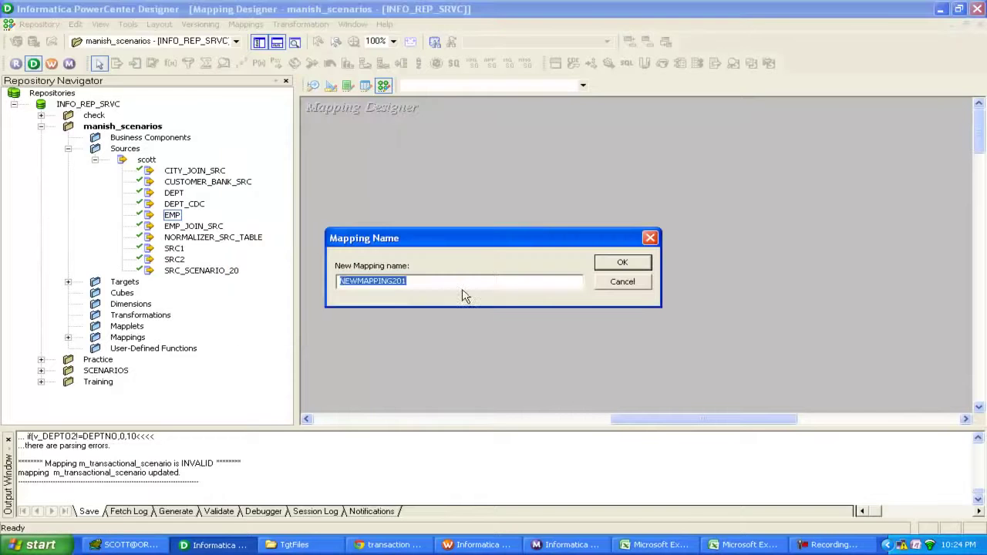
text(m_)
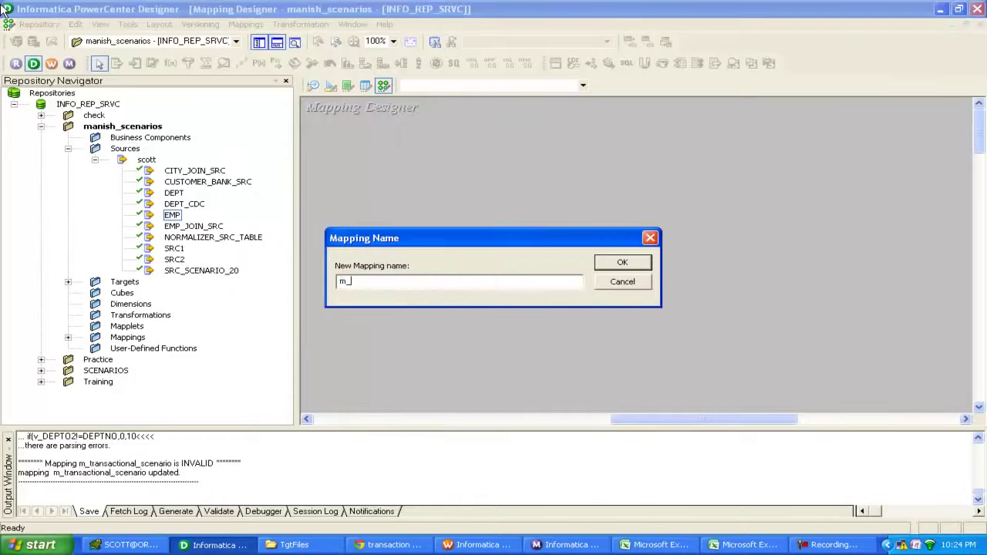
text(Transactional_cntrl_scenario)
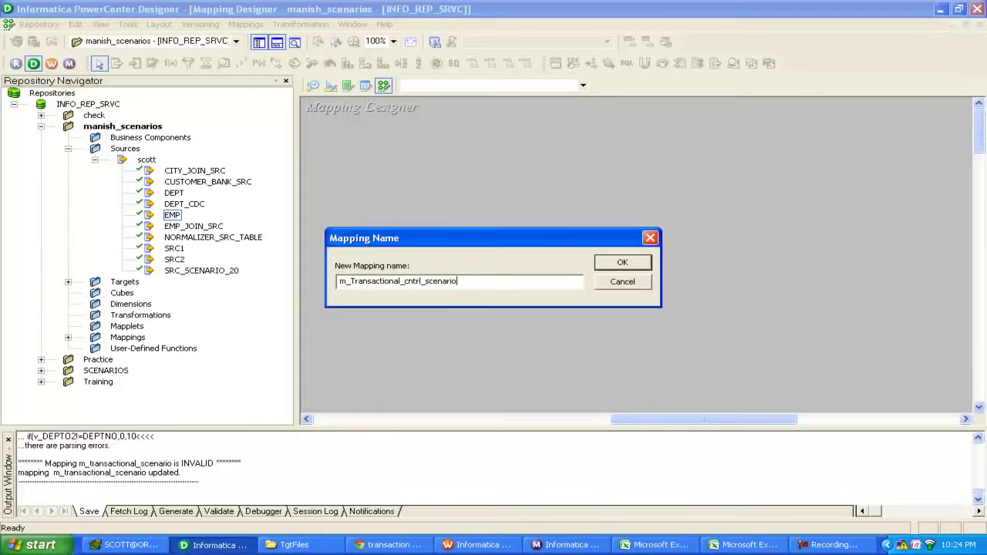
click(630, 265)
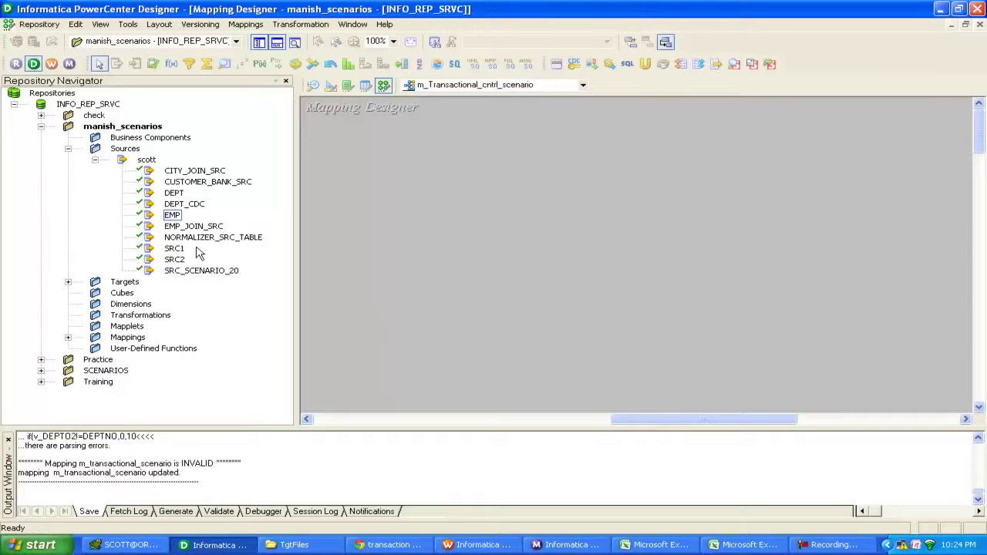
Step: Add the EMP and DEPT sources to the mapping
click(168, 216)
drag(169, 216, 380, 188)
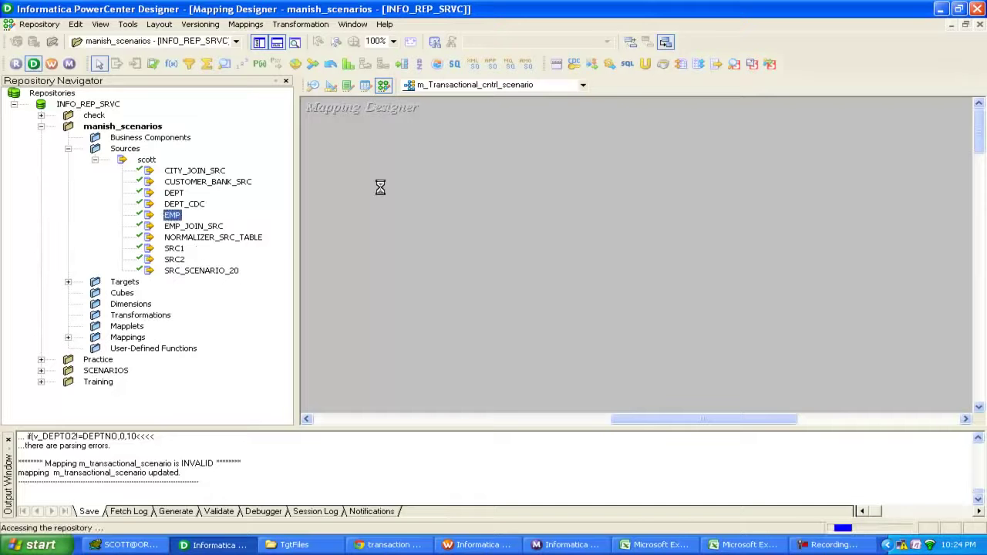
drag(174, 193, 311, 299)
drag(311, 296, 311, 296)
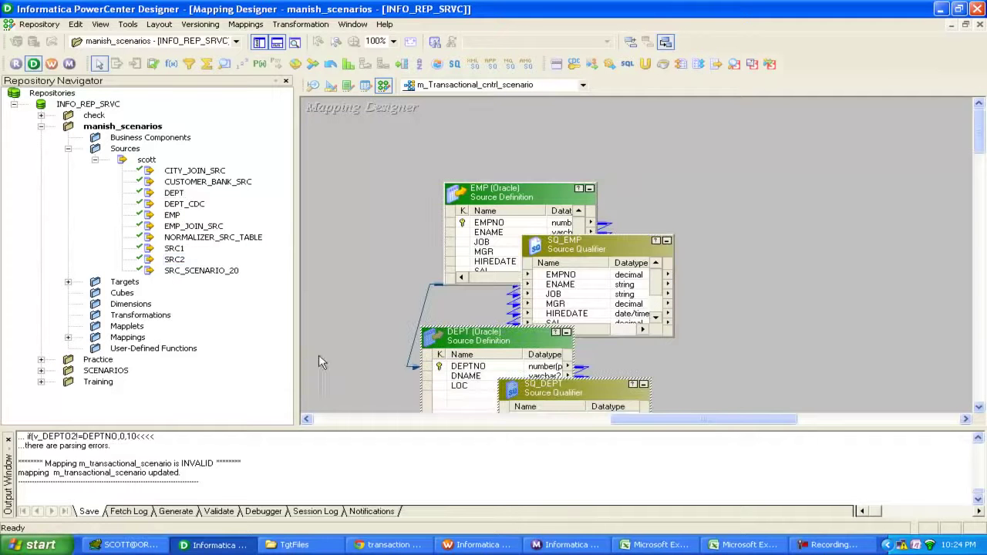
Step: Arrange the mapping with DEPT directly under EMP and the SQ_EMP source qualifier beside EMP
drag(507, 212, 419, 203)
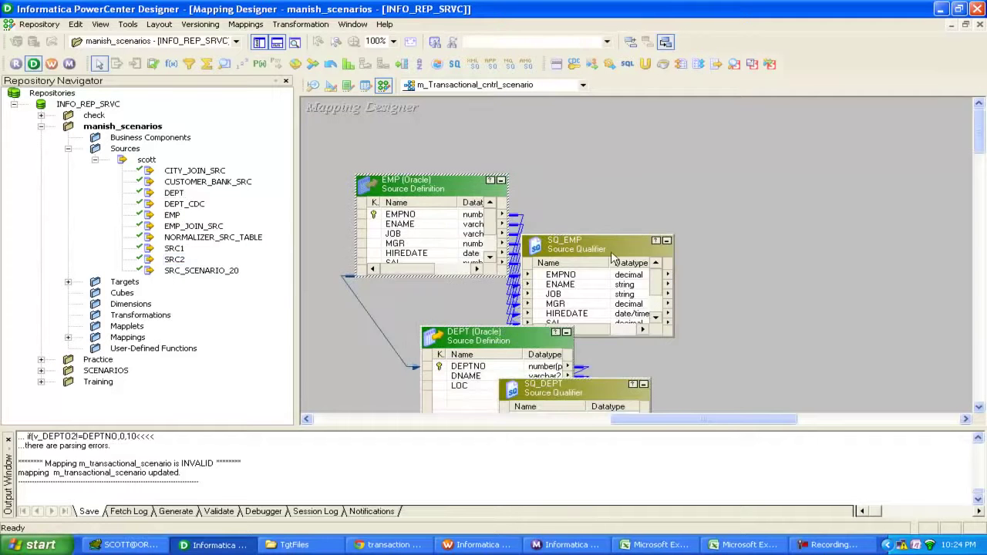
drag(611, 257, 686, 167)
drag(489, 345, 422, 324)
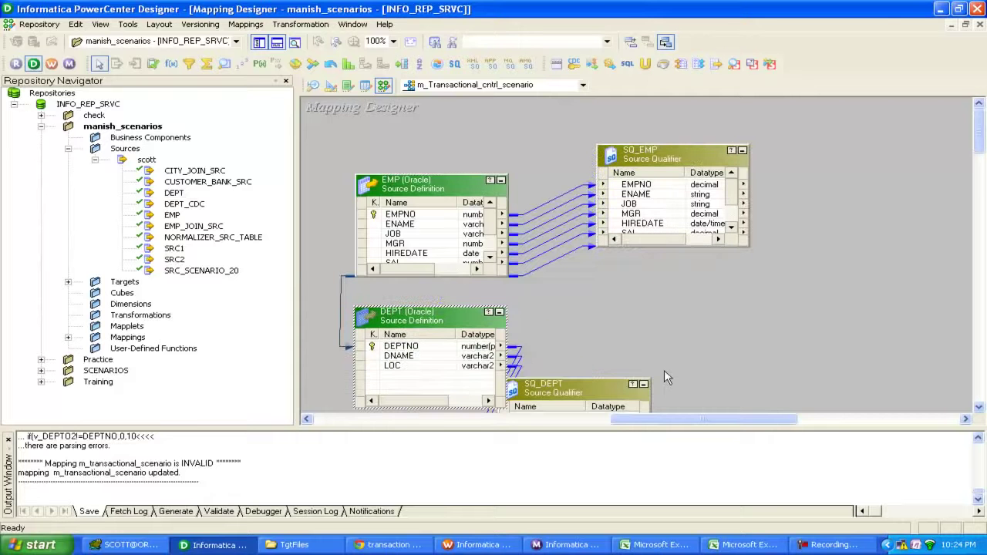
Step: Delete the SQ_DEPT source qualifier from the mapping
drag(582, 395, 700, 324)
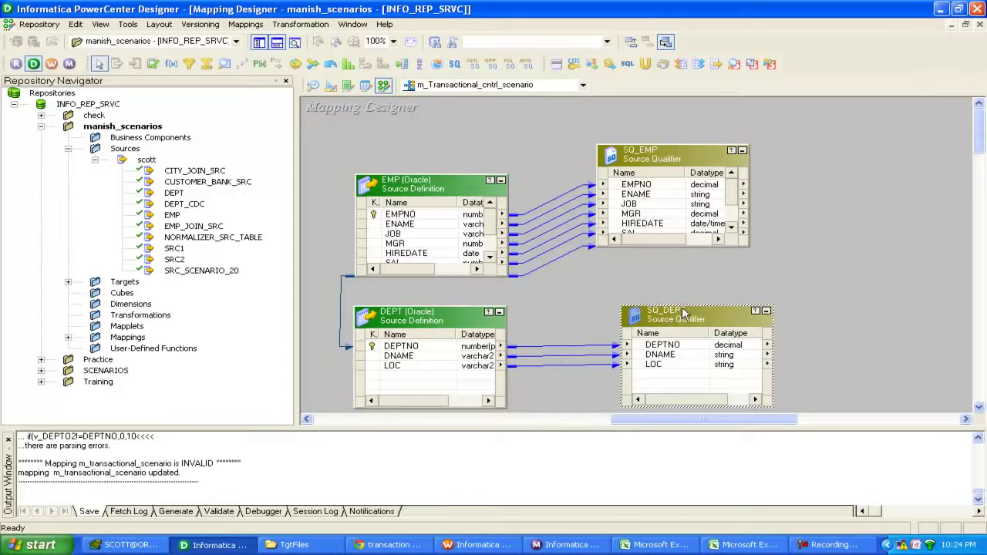
key(Delete)
click(461, 293)
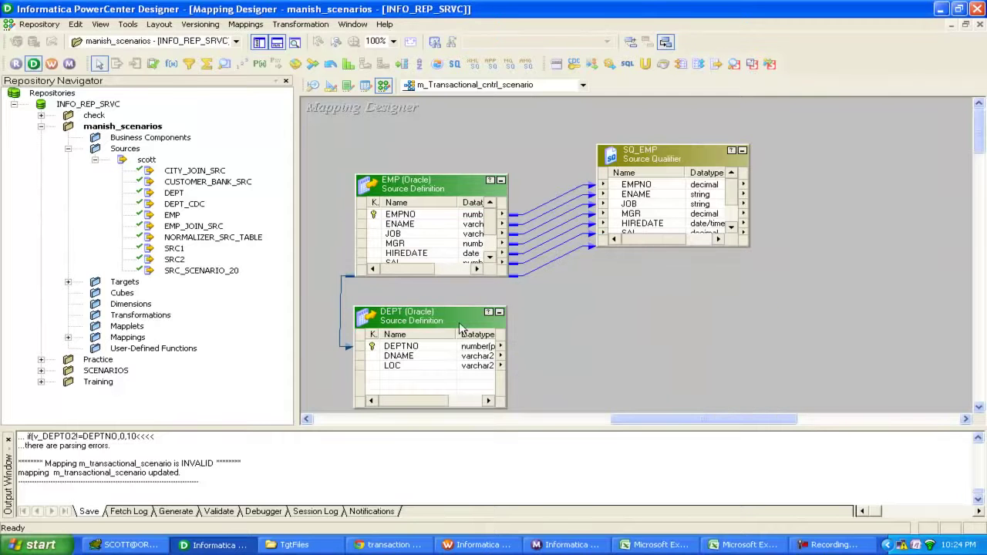
Step: Enlarge the SQ_EMP source qualifier to show all its ports and link DEPTNO and DNAME from DEPT into it
click(402, 356)
drag(402, 357, 403, 348)
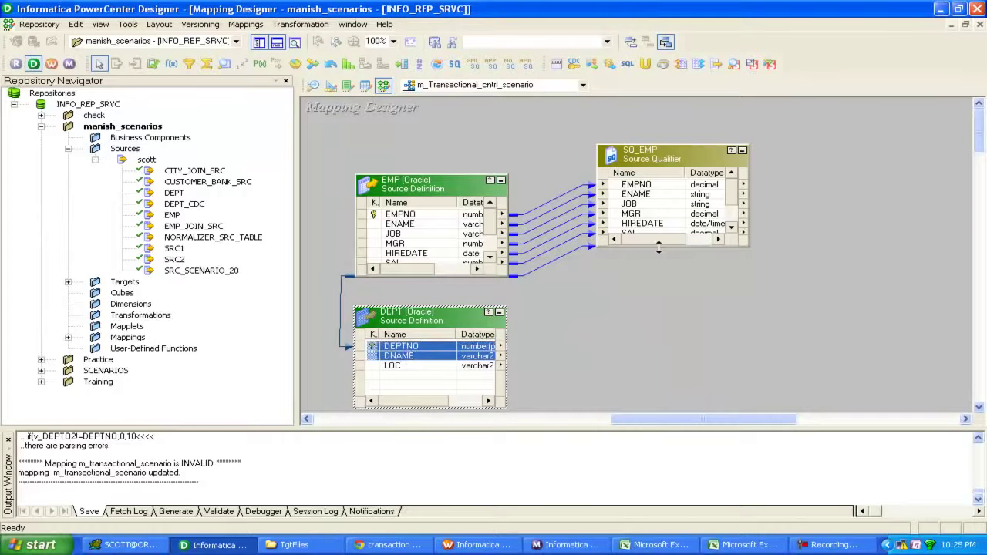
drag(658, 246, 658, 358)
click(400, 346)
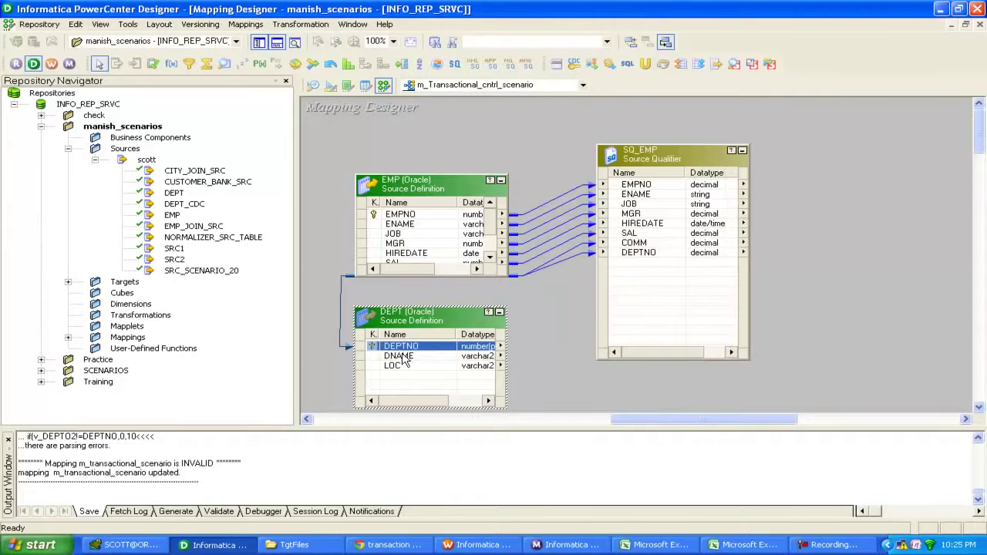
shift+click(413, 353)
drag(413, 353, 641, 286)
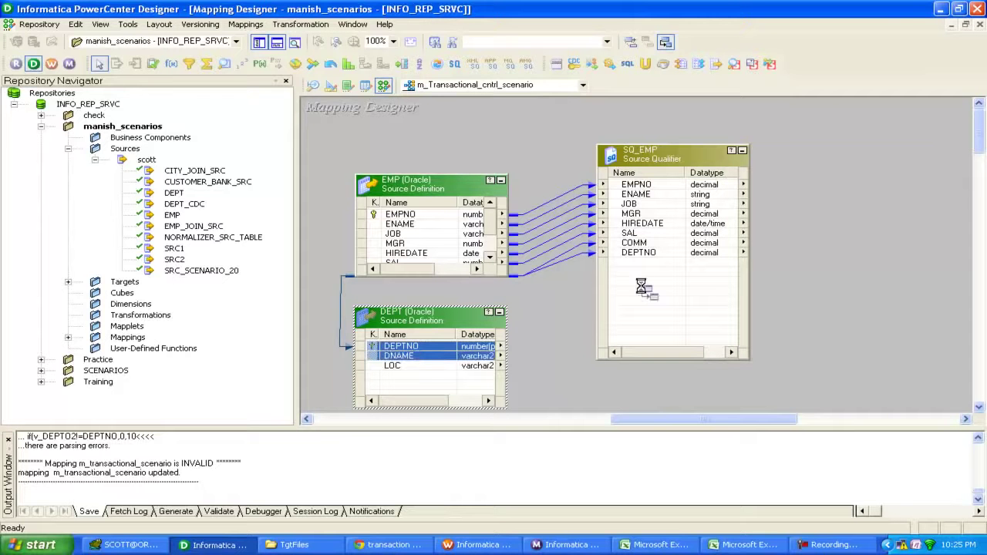
Step: Set the user-defined join of SQ_EMP to EMP.DEPTNO=DEPT.DEPTNO and save the mapping
click(652, 153)
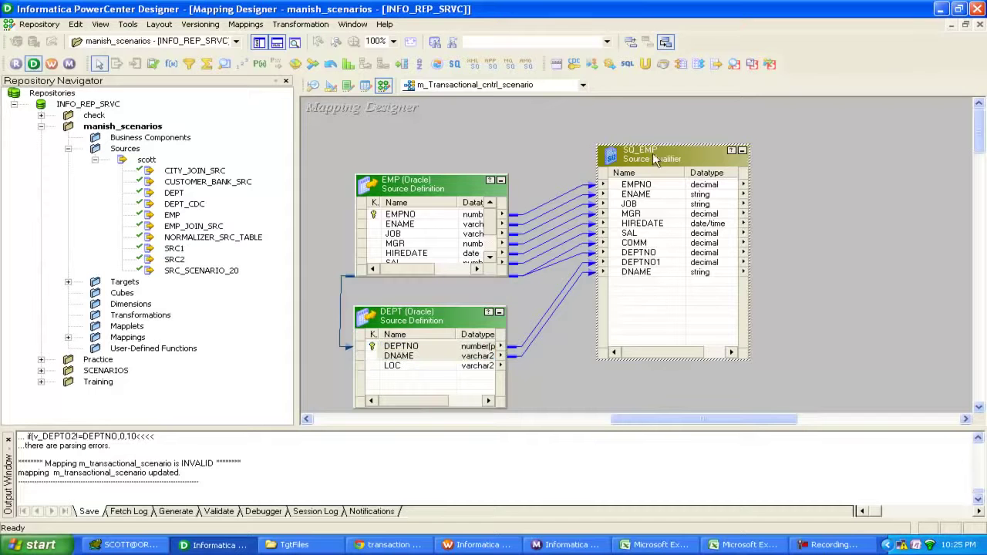
double_click(647, 159)
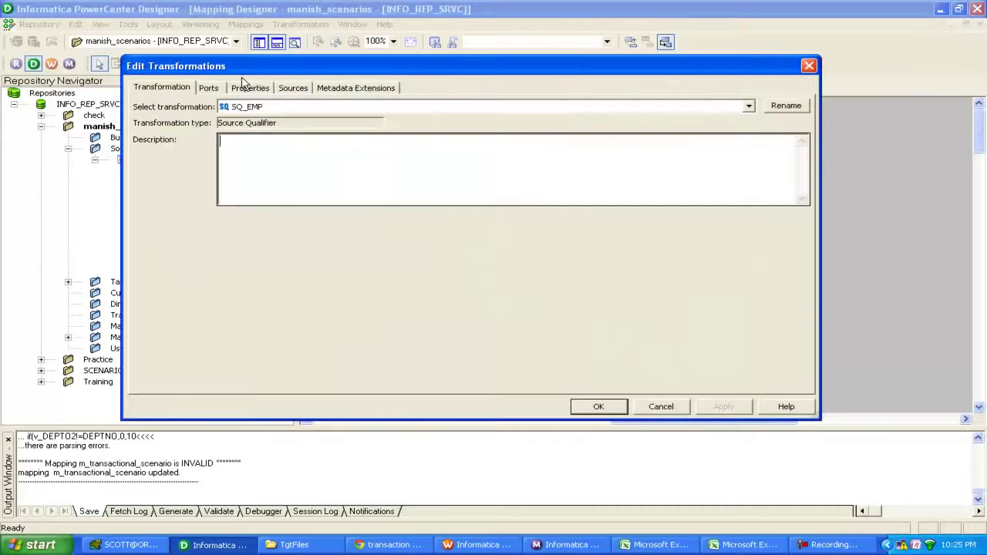
click(248, 87)
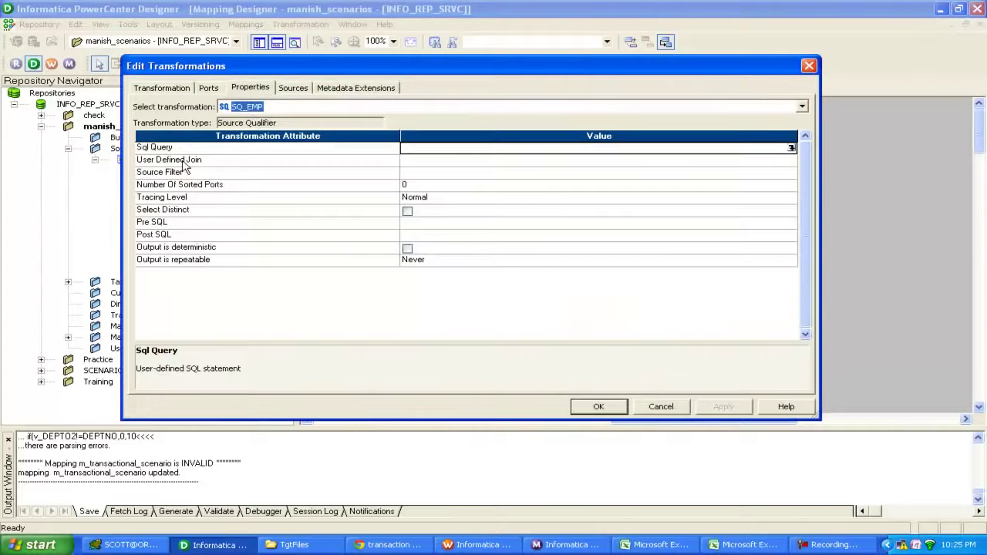
click(206, 162)
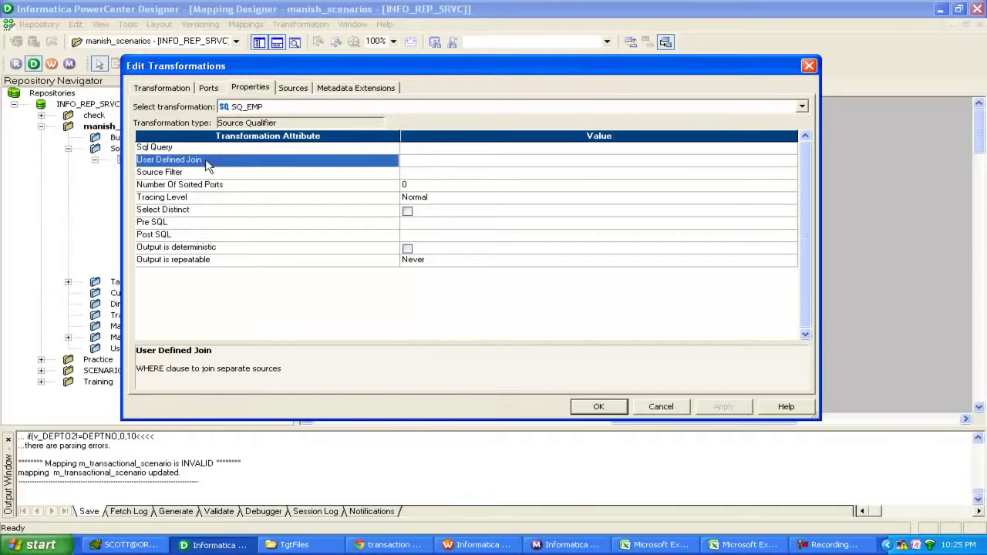
click(429, 158)
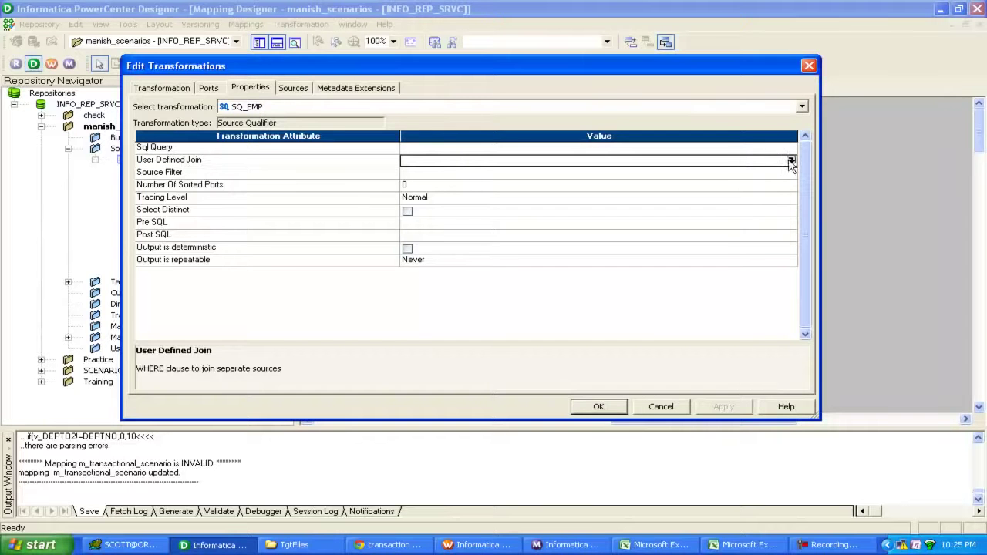
click(791, 160)
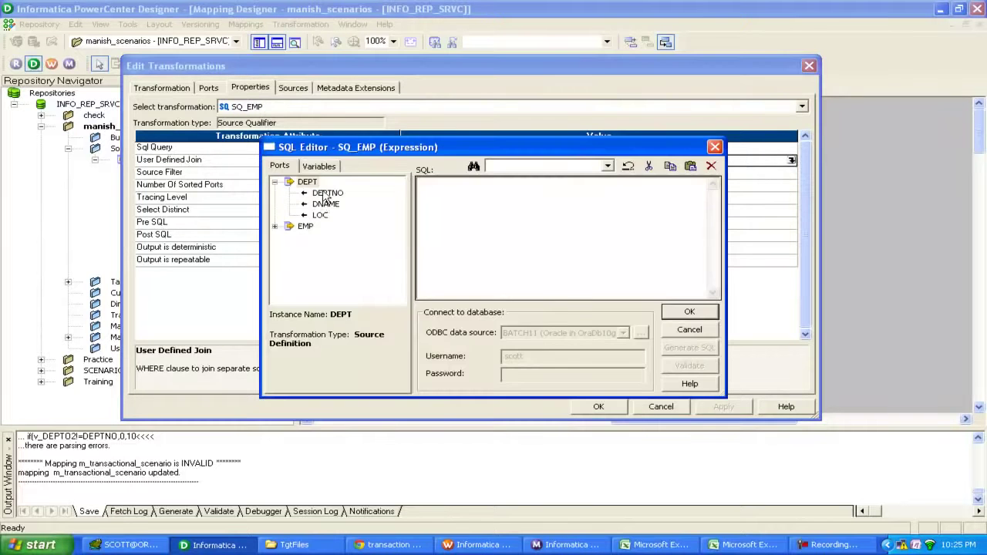
click(275, 227)
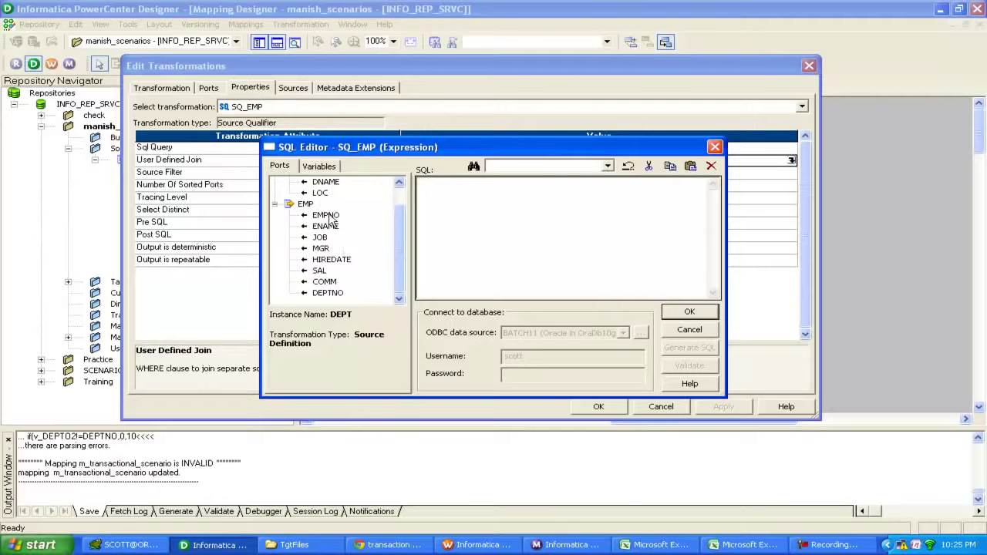
double_click(327, 293)
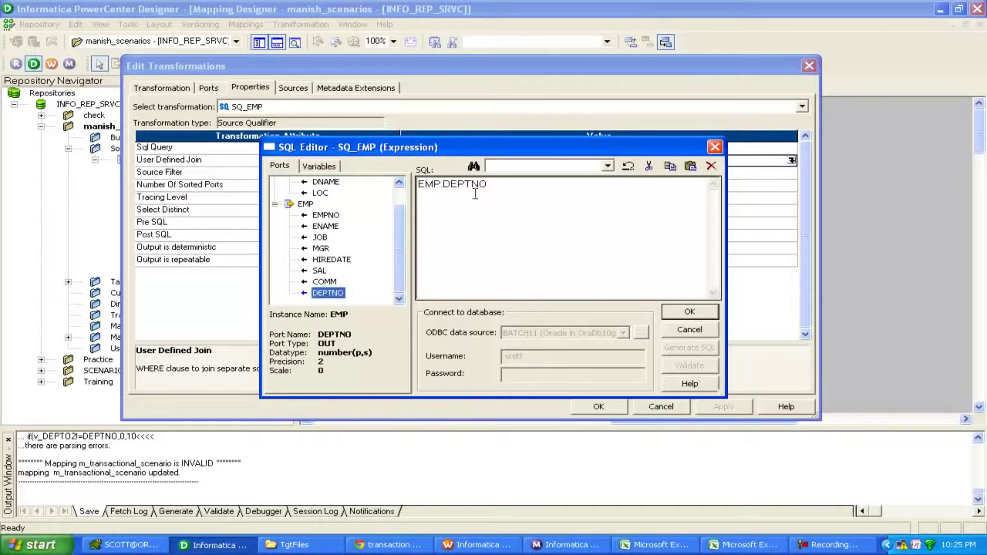
click(499, 187)
text(=)
scroll(340, 198, up, 1)
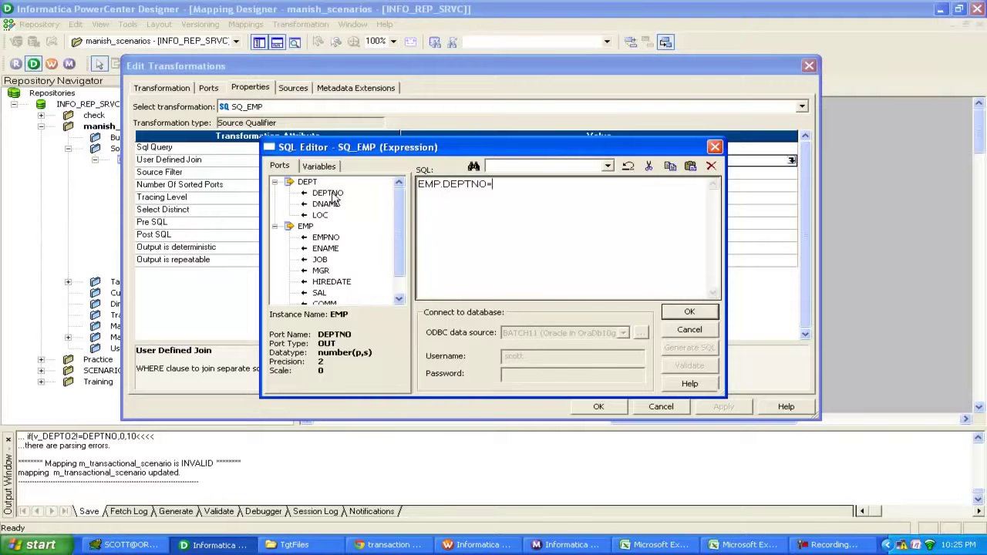
double_click(327, 194)
click(690, 313)
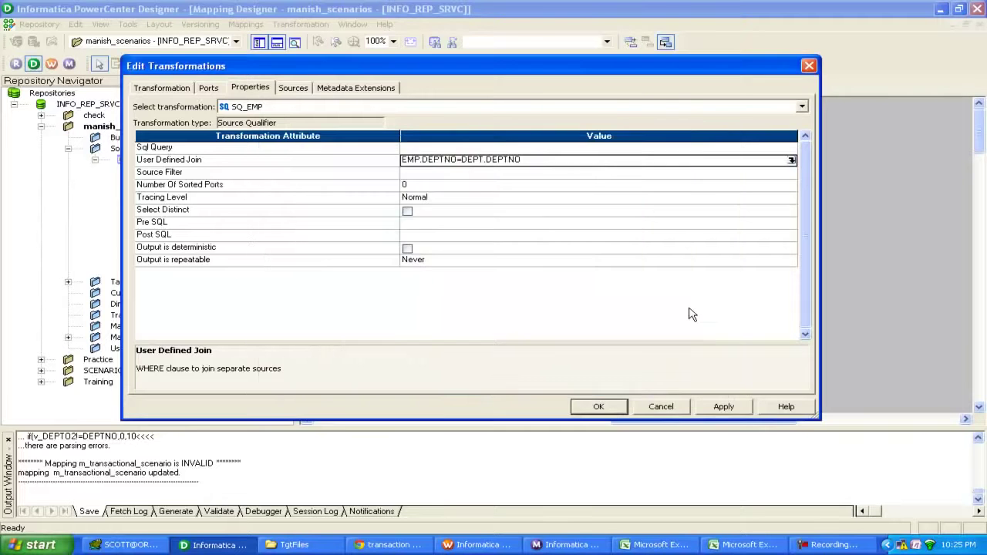
click(712, 405)
click(601, 407)
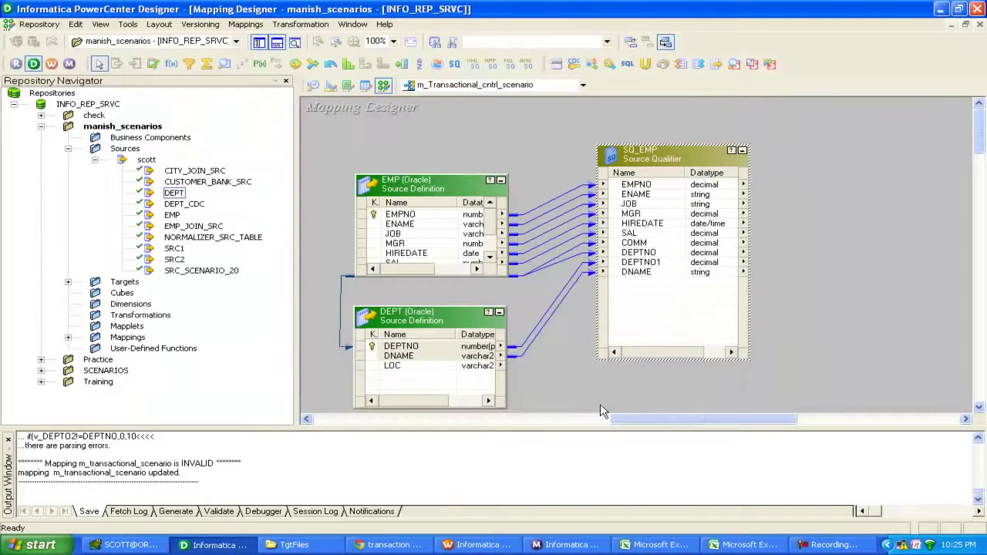
key(ctrl+s)
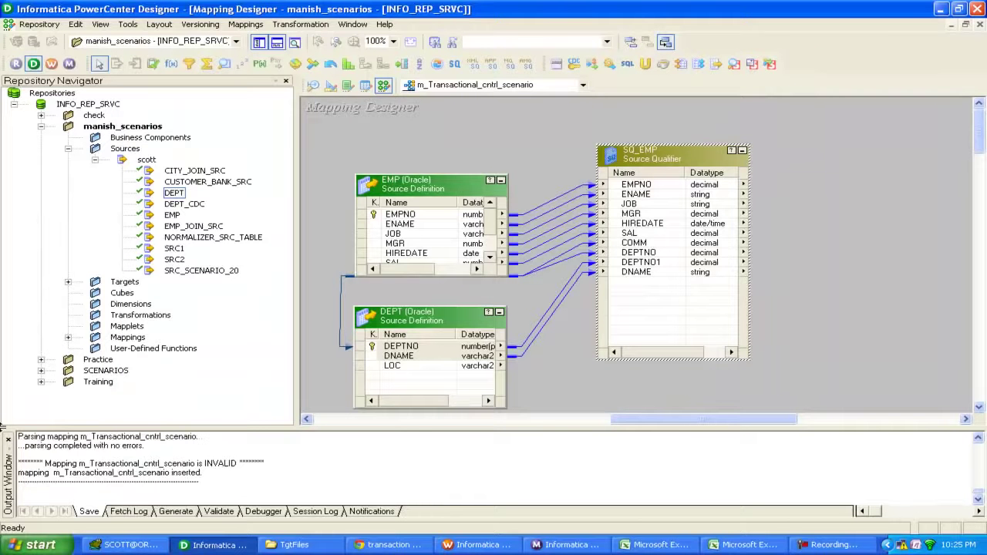
Step: Close the output window and add a Sorter transformation beside the SQ_EMP source qualifier
click(8, 438)
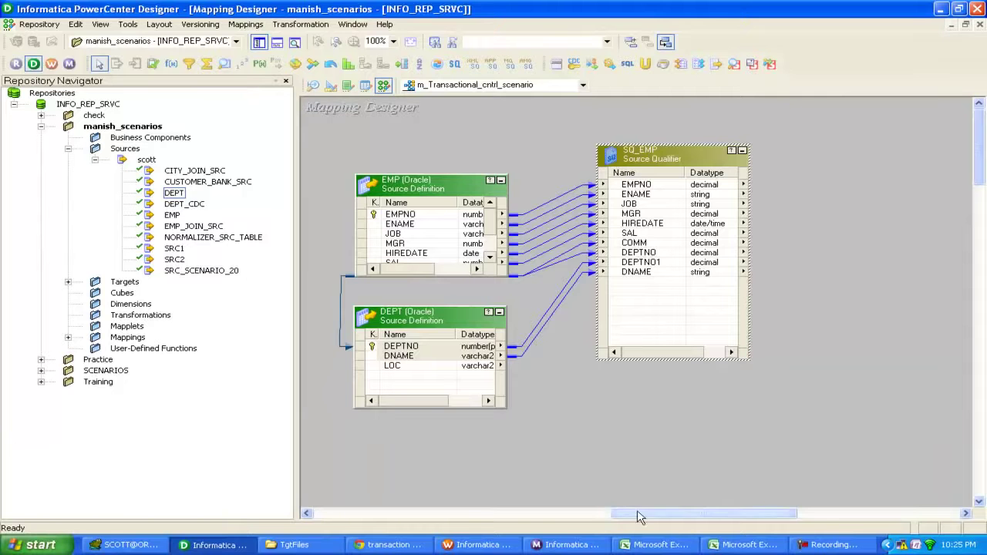
drag(638, 517, 659, 516)
drag(572, 169, 540, 188)
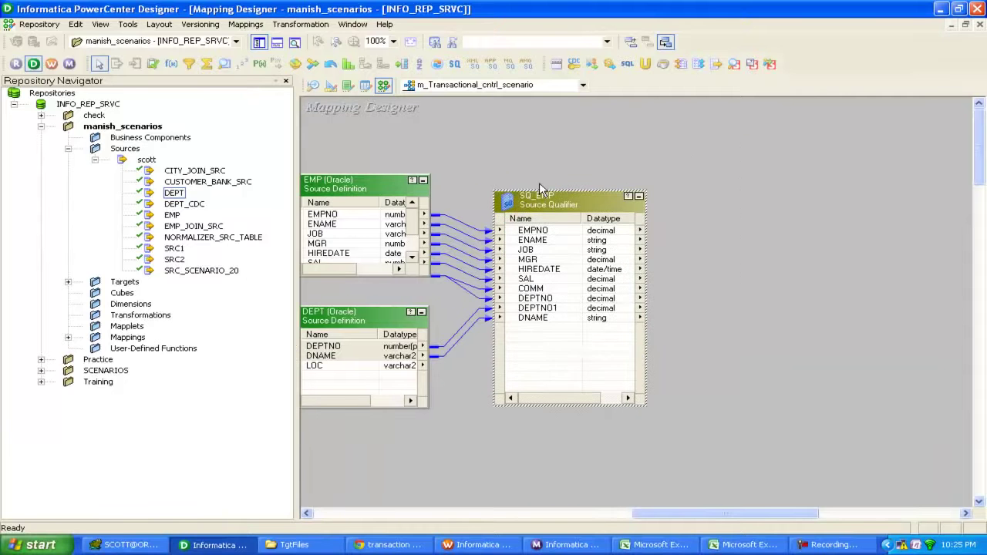
click(418, 64)
click(514, 239)
Step: Link all SQ_EMP ports except DEPTNO1 to the Sorter transformation
click(534, 233)
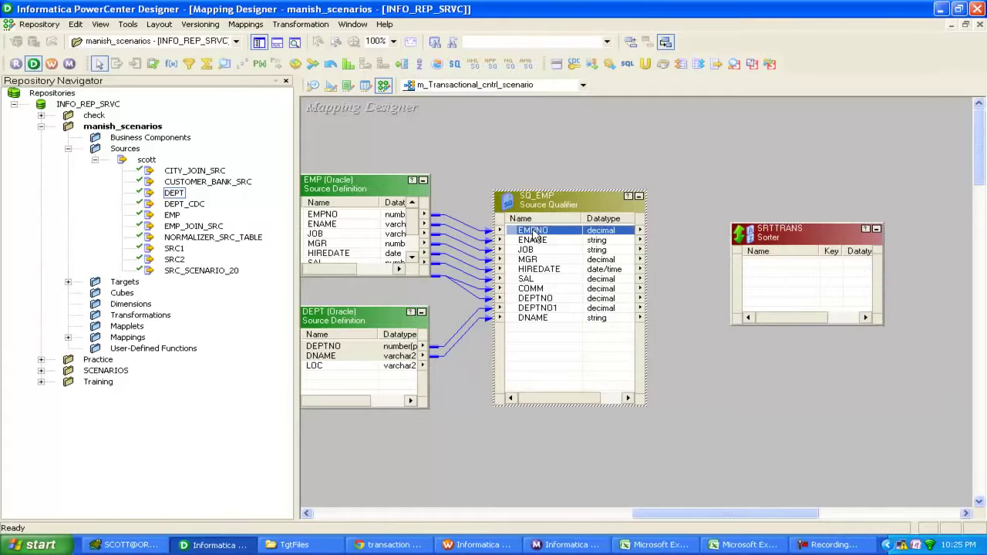
shift+click(533, 318)
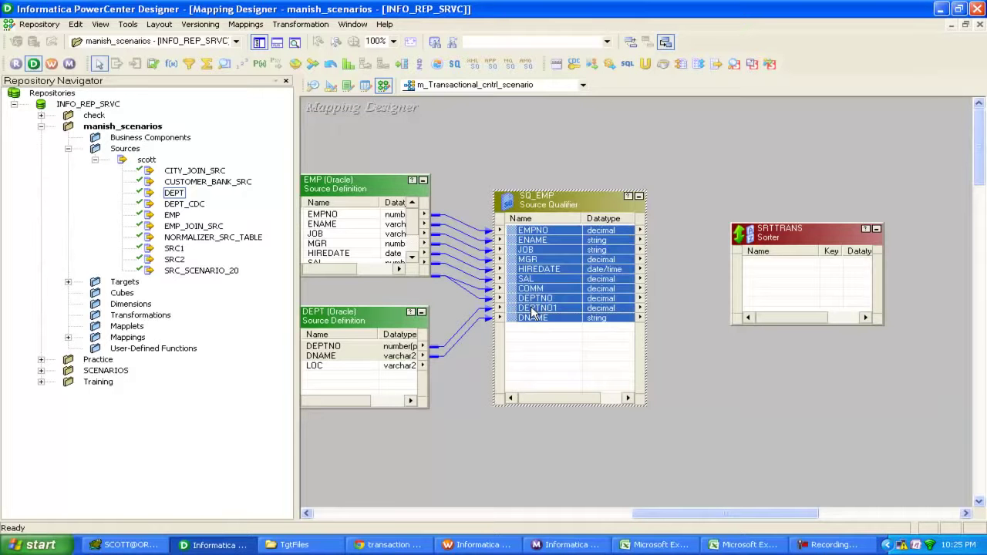
ctrl+click(532, 308)
drag(534, 231, 802, 282)
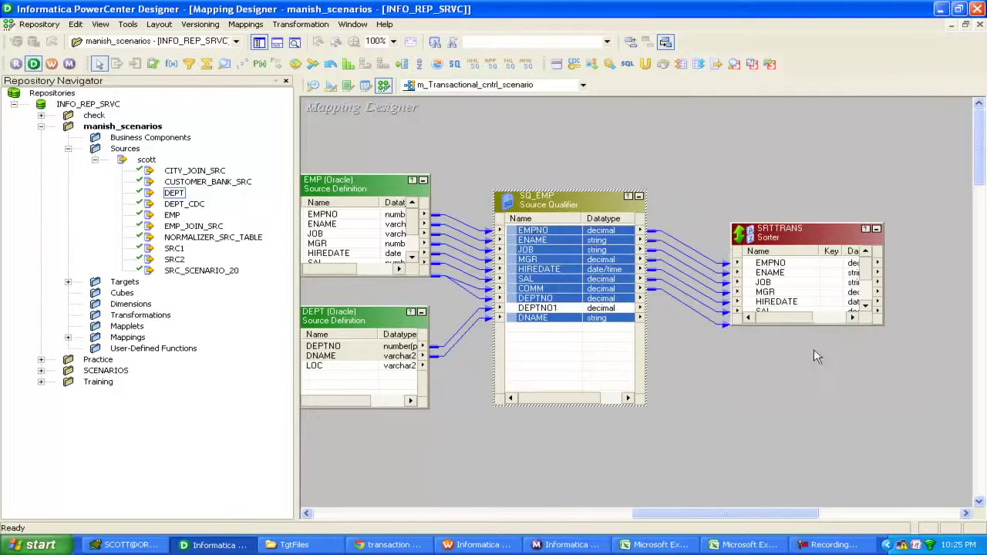
Step: Make DEPTNO the sort key of the Sorter transformation in ascending direction
double_click(783, 243)
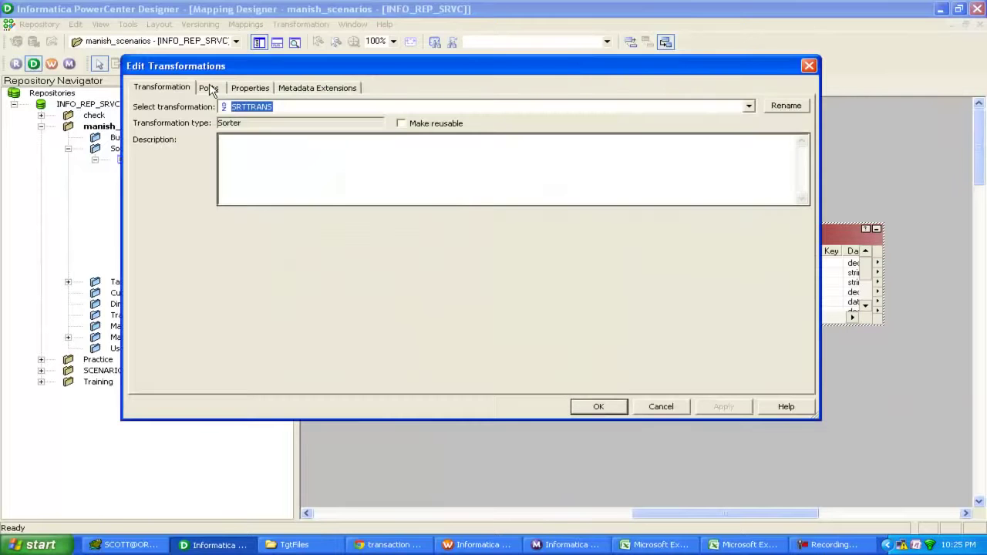
click(208, 88)
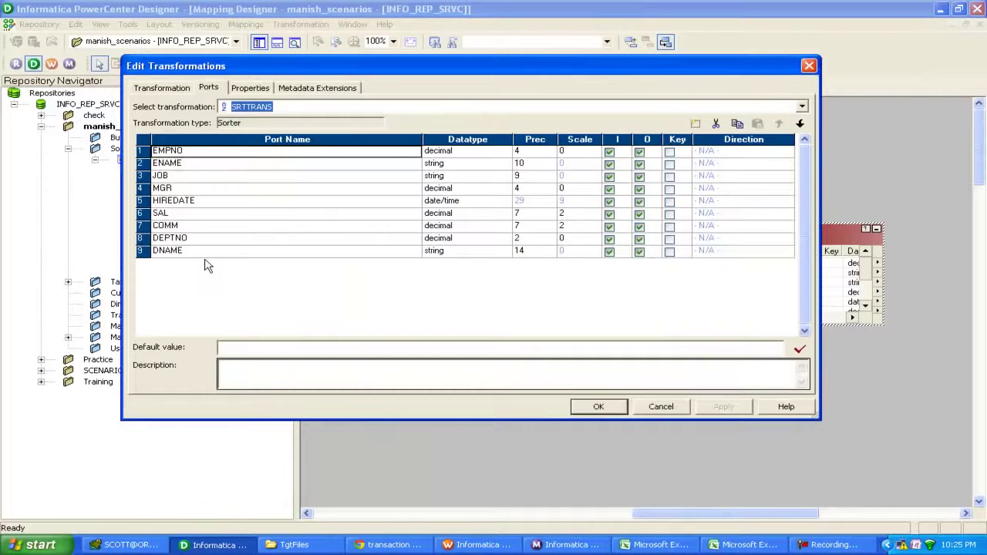
click(669, 240)
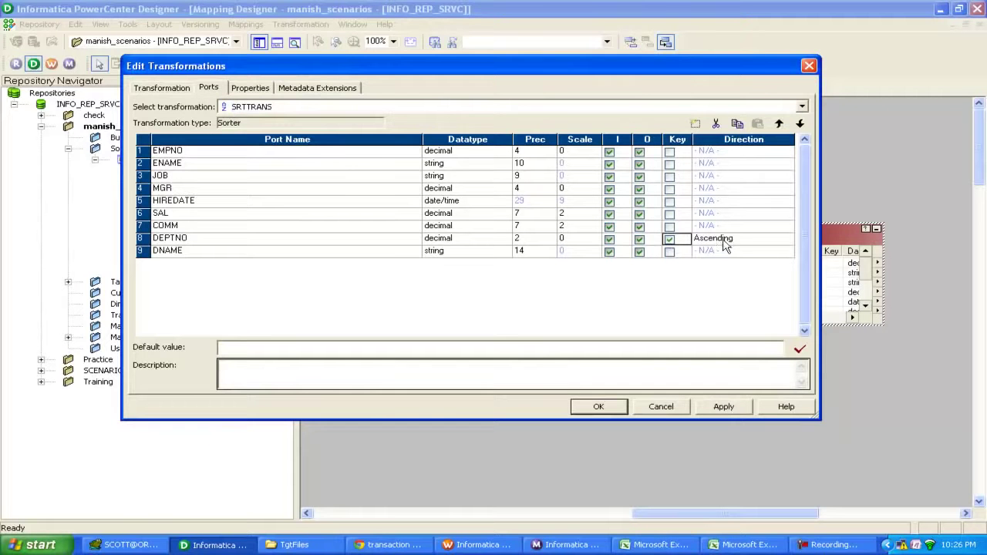
click(723, 241)
click(729, 410)
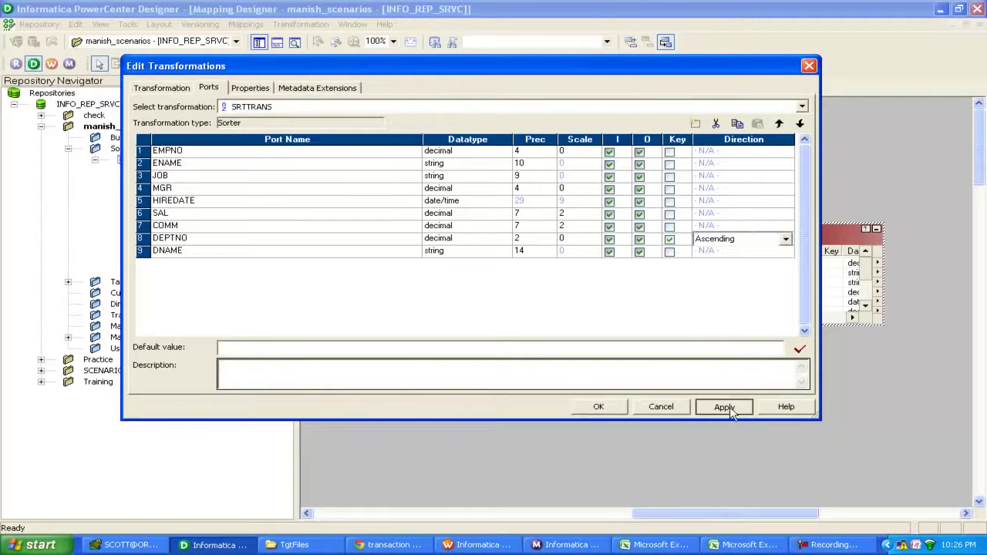
click(609, 406)
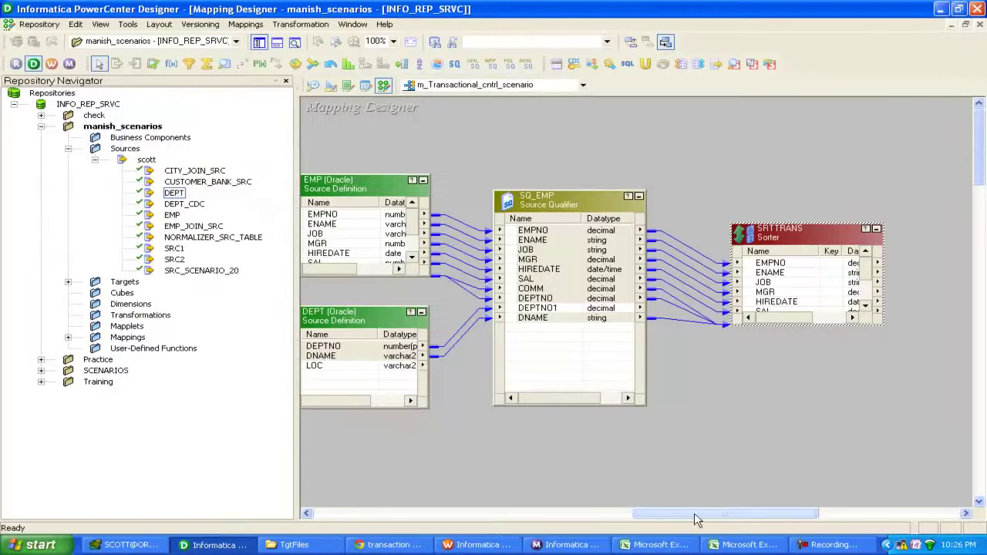
Step: Add an Expression transformation to the mapping and position it beside the Sorter
drag(694, 514, 750, 515)
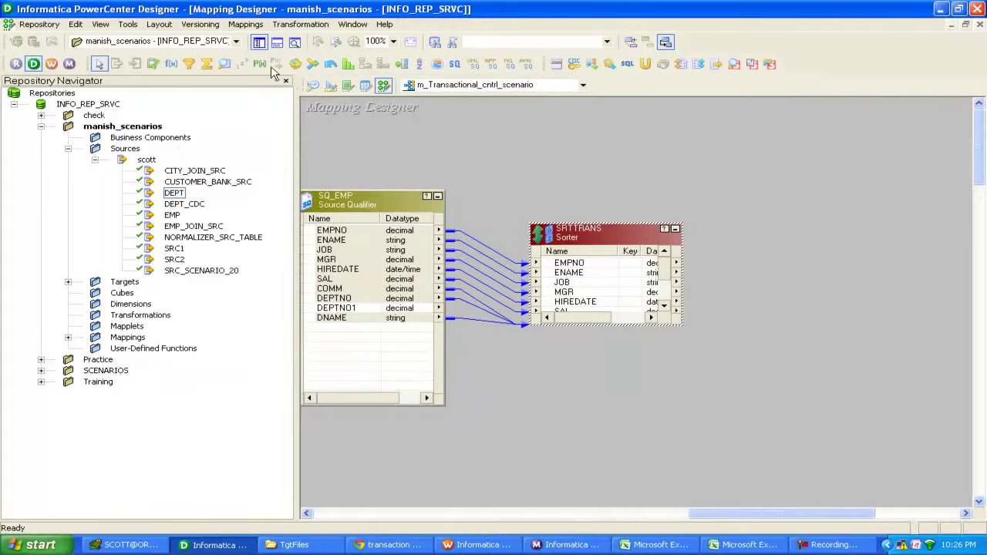
click(171, 63)
click(780, 223)
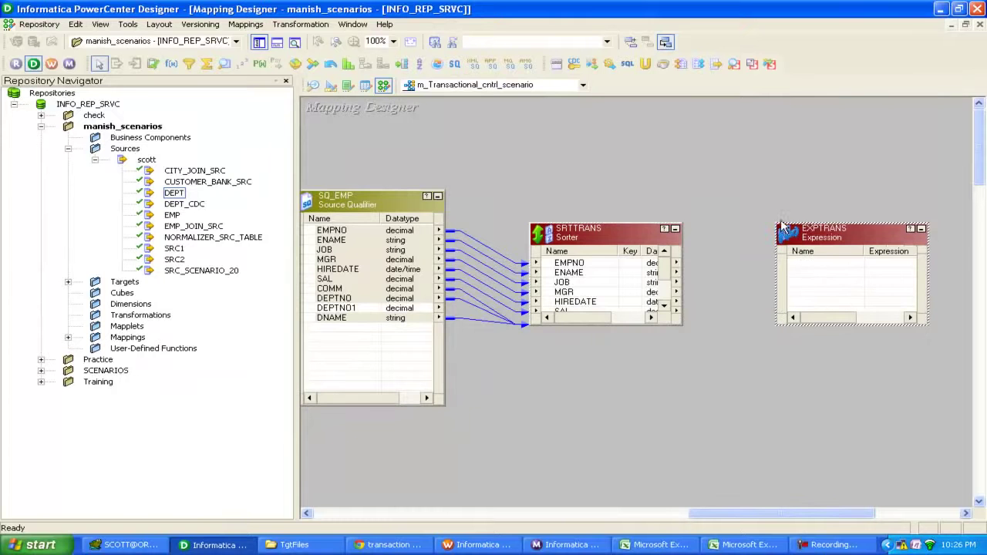
drag(781, 225, 745, 211)
Step: Link all Sorter ports to the Expression transformation and enlarge it to show every port
right_click(582, 263)
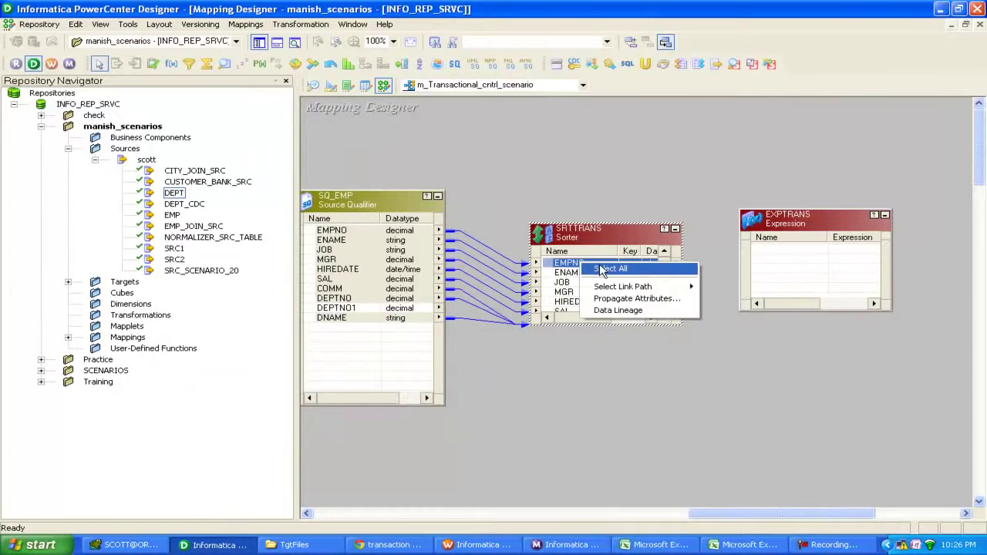
click(605, 269)
drag(559, 265, 771, 263)
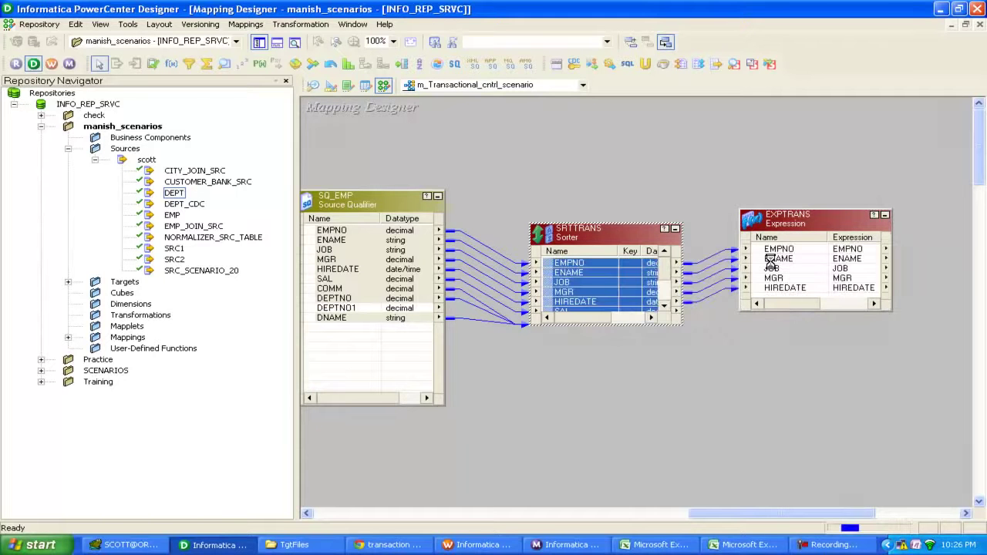
drag(811, 311, 802, 390)
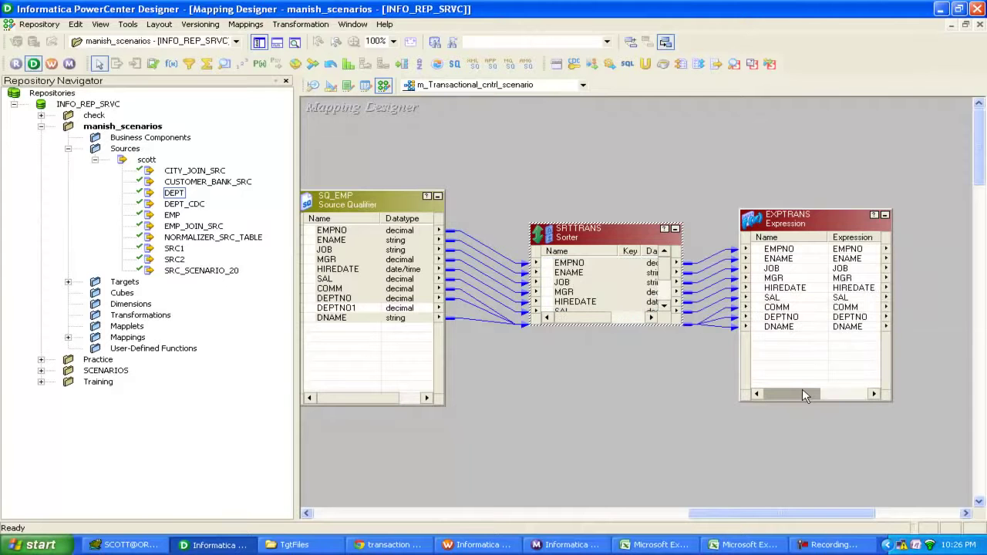
Step: Add a new port named v_dept_flag after DNAME in the EXPTRANS Expression transformation
drag(710, 515, 733, 515)
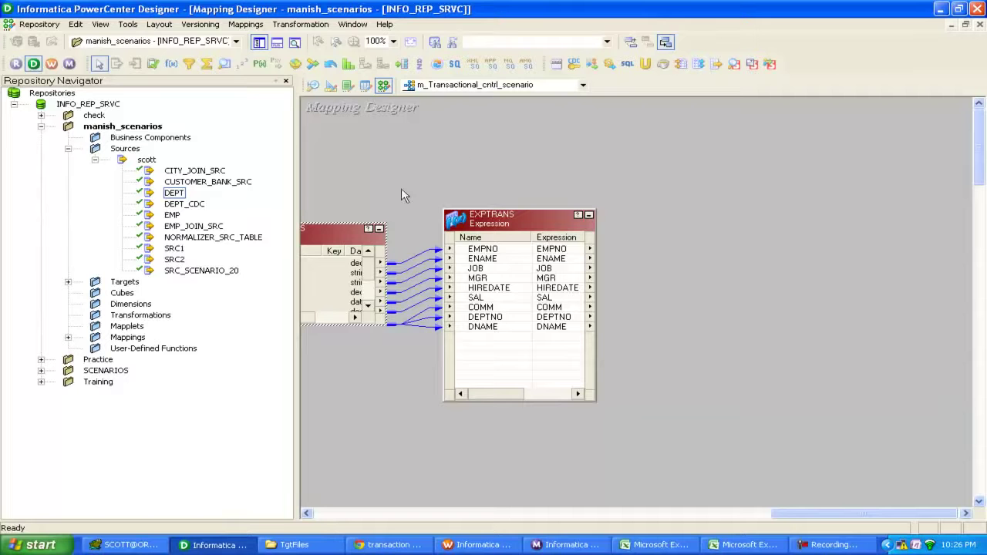
click(347, 63)
click(496, 222)
double_click(495, 221)
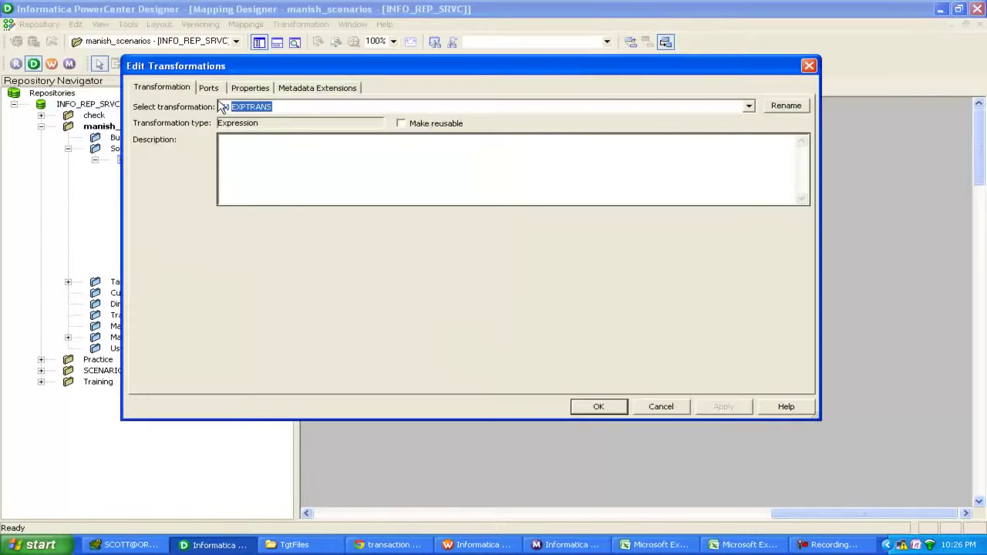
click(208, 87)
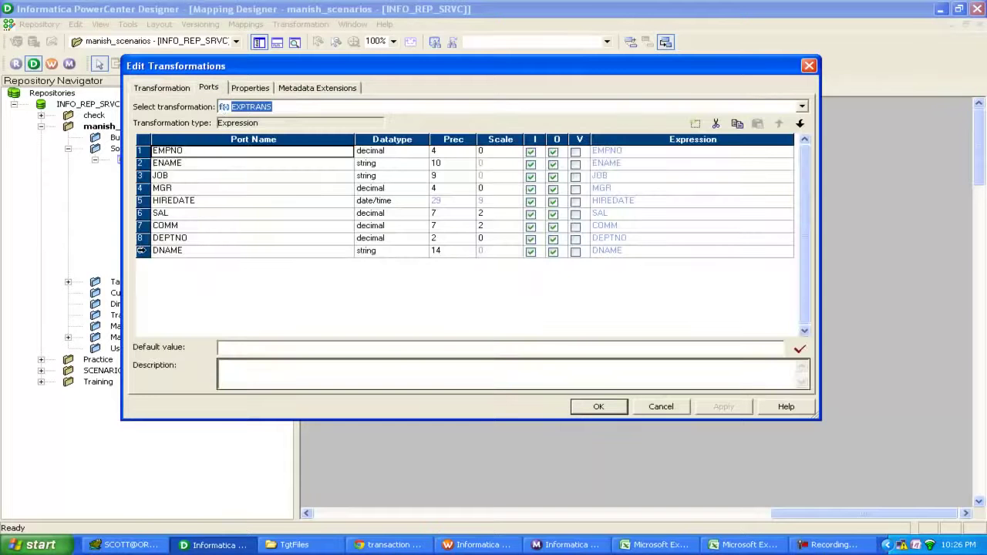
click(141, 250)
click(695, 123)
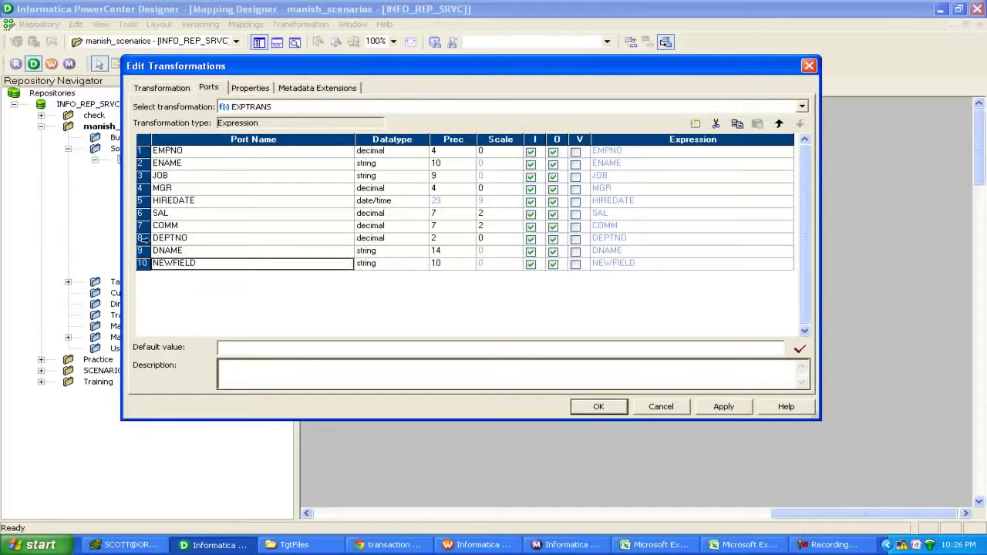
click(191, 265)
double_click(190, 264)
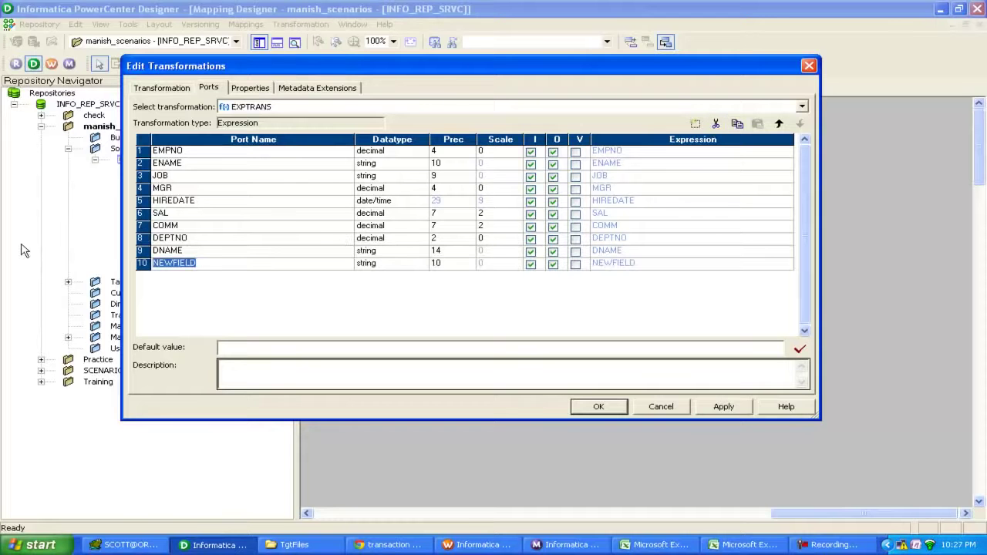
text(v_dept_flag)
Step: Set the v_dept_flag port's datatype to decimal and make it a variable port
click(389, 265)
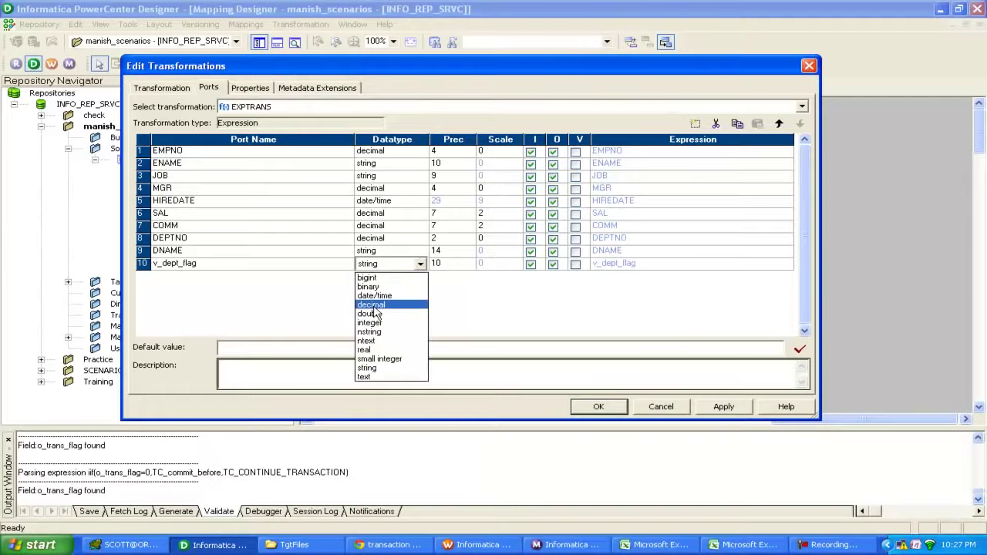
click(373, 305)
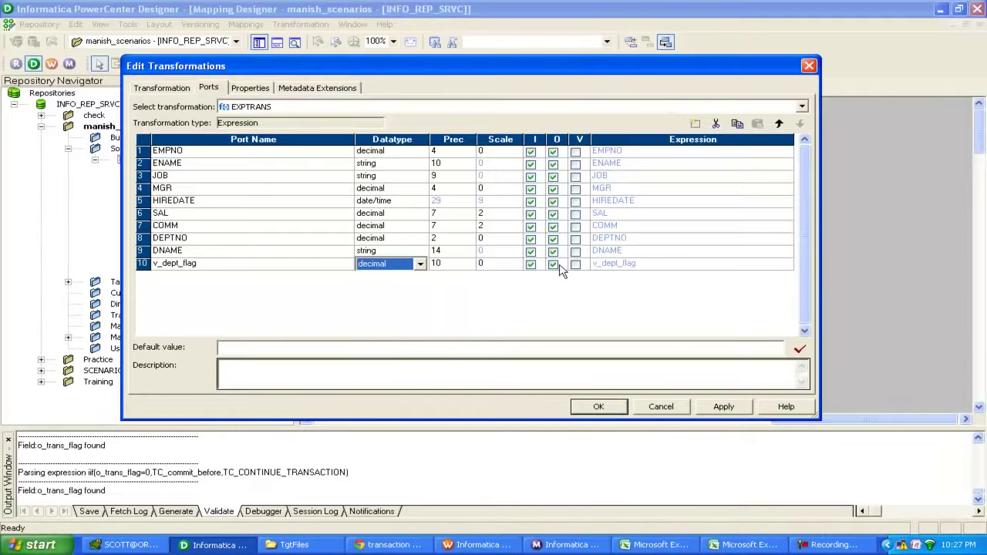
click(575, 264)
click(691, 265)
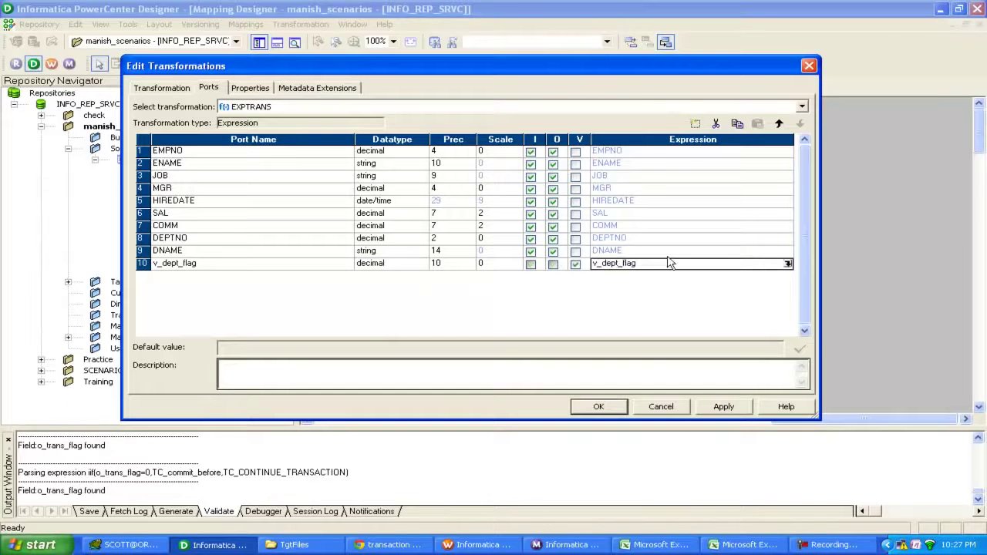
click(787, 263)
key(Escape)
Step: Duplicate the v_dept_flag port and rename the copy v_DEPTNO2
click(214, 262)
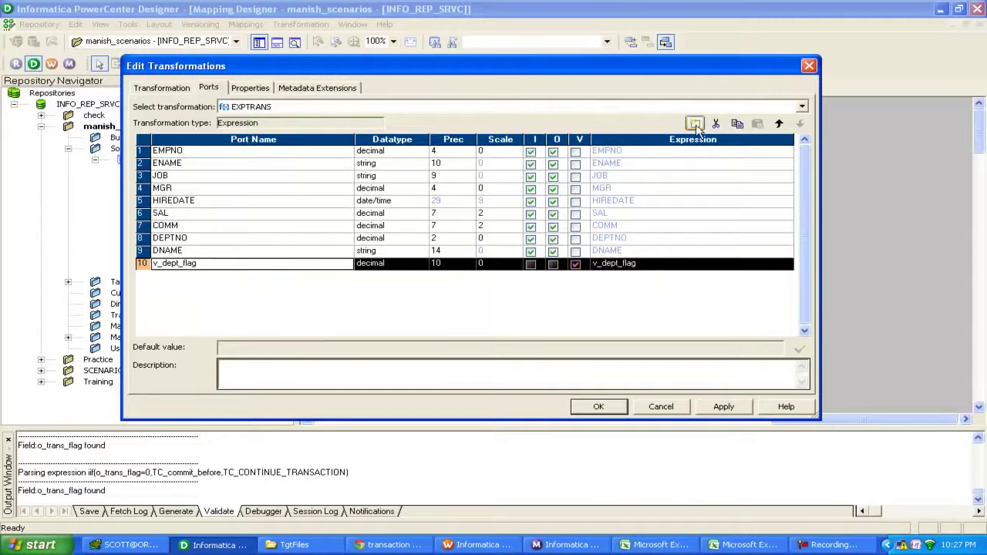
click(736, 125)
click(756, 124)
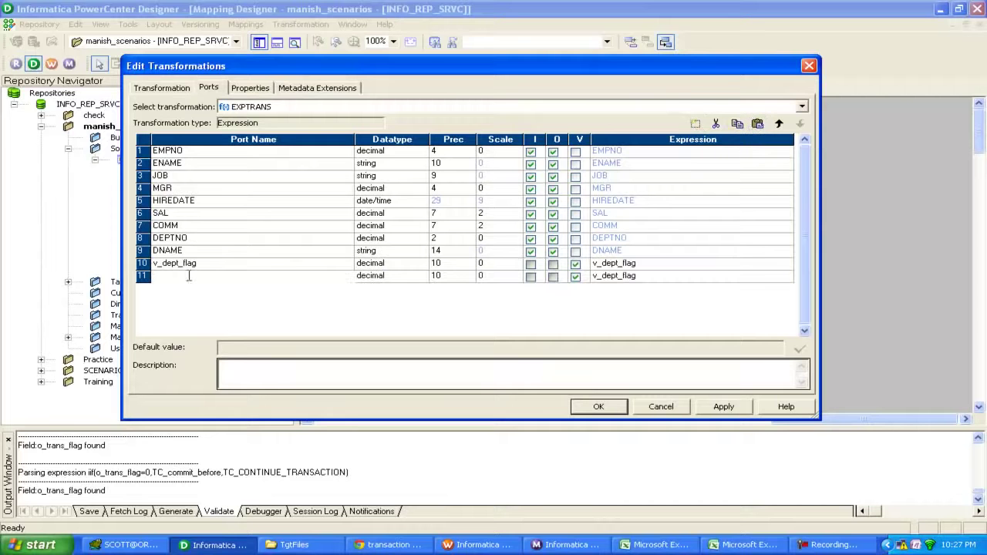
key(BackSpace)
key(BackSpace)
key(BackSpace)
key(BackSpace)
key(BackSpace)
key(BackSpace)
key(BackSpace)
key(BackSpace)
key(BackSpace)
key(BackSpace)
text(DEPTNO2)
Step: Replace the v_DEPTNO2 port's expression with DEPTNO and validate it
click(620, 277)
click(627, 279)
click(787, 276)
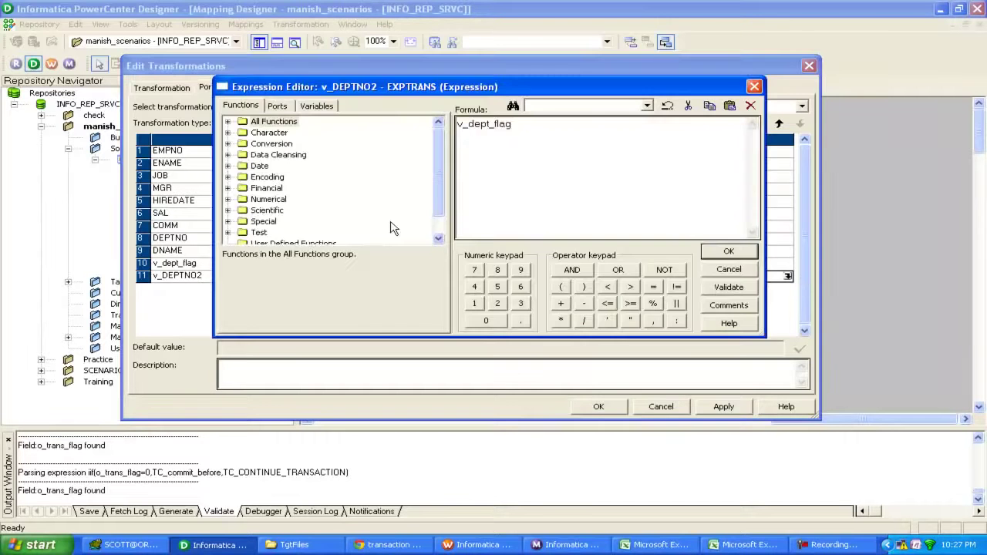
click(543, 132)
key(ctrl+a)
key(Delete)
click(279, 108)
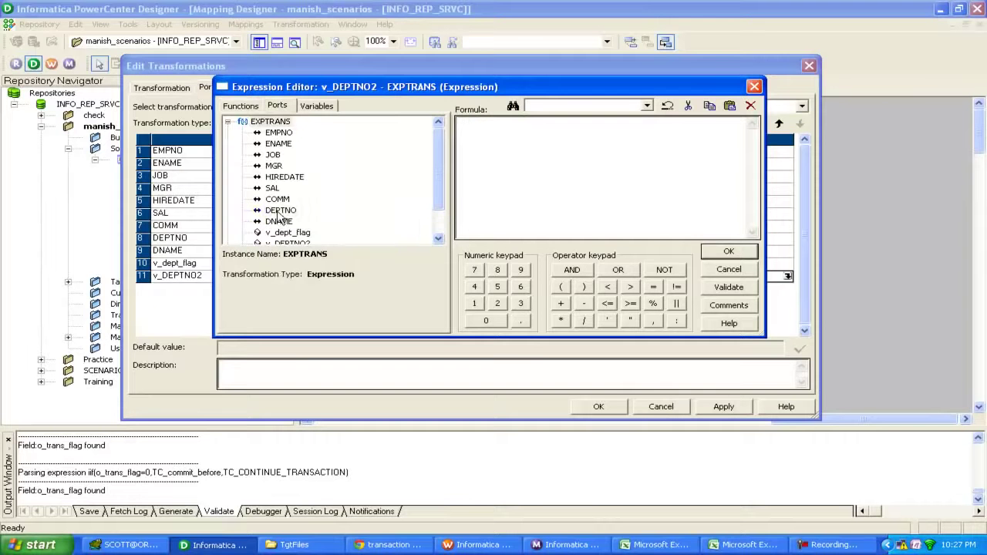
double_click(280, 211)
click(729, 286)
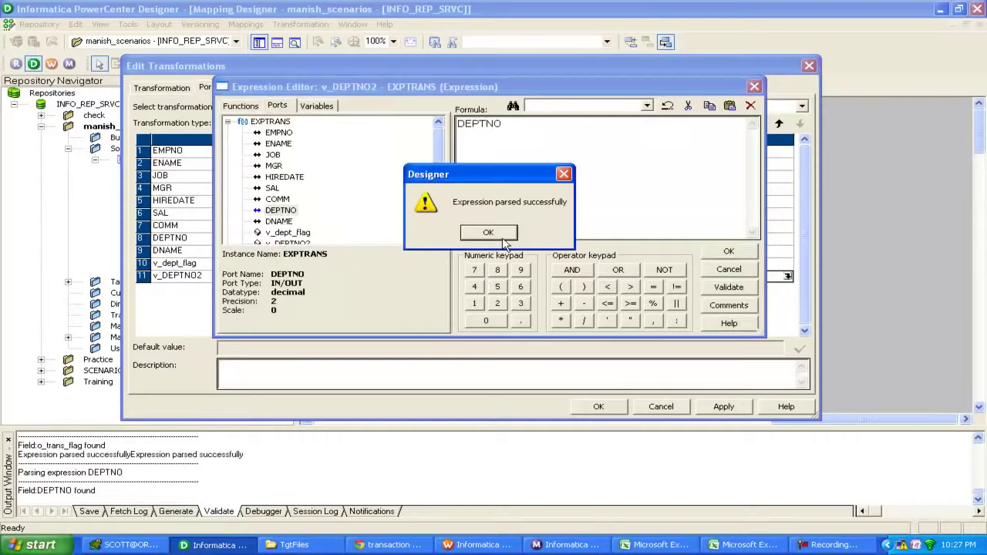
click(488, 233)
click(709, 254)
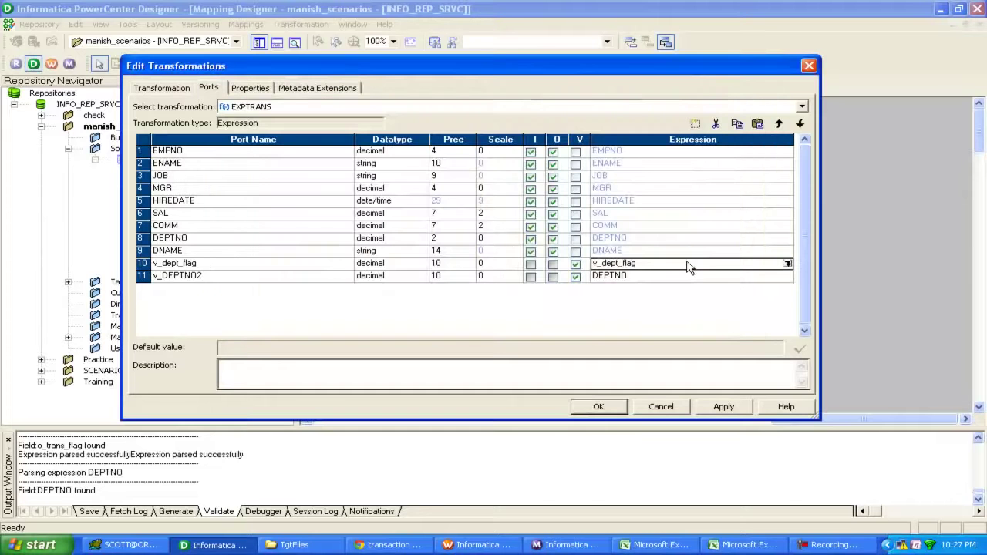
Step: Replace the v_dept_flag formula with the start of a condition, iif(v_DEPTNO2=DEPTNO
click(787, 264)
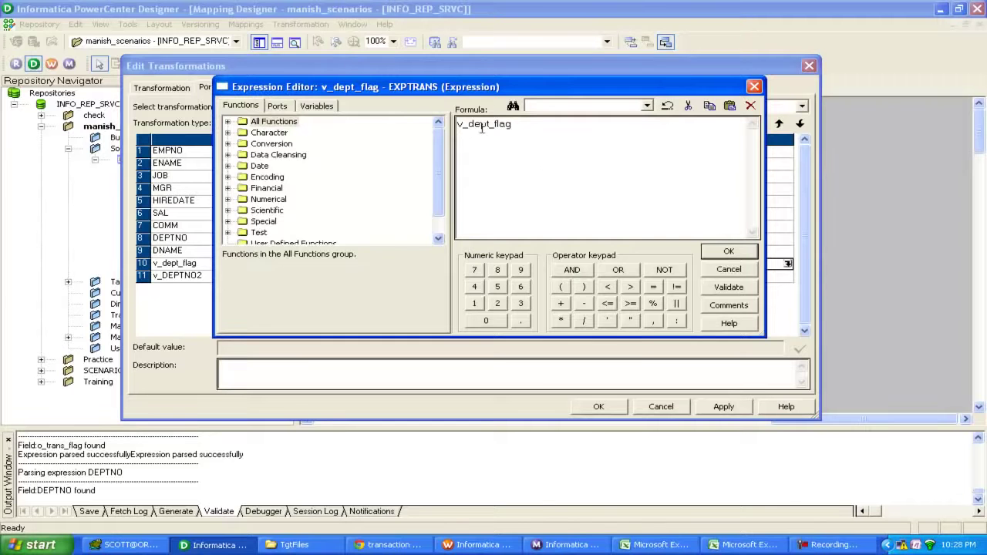
text(iif()
drag(533, 125, 467, 124)
key(BackSpace)
click(278, 108)
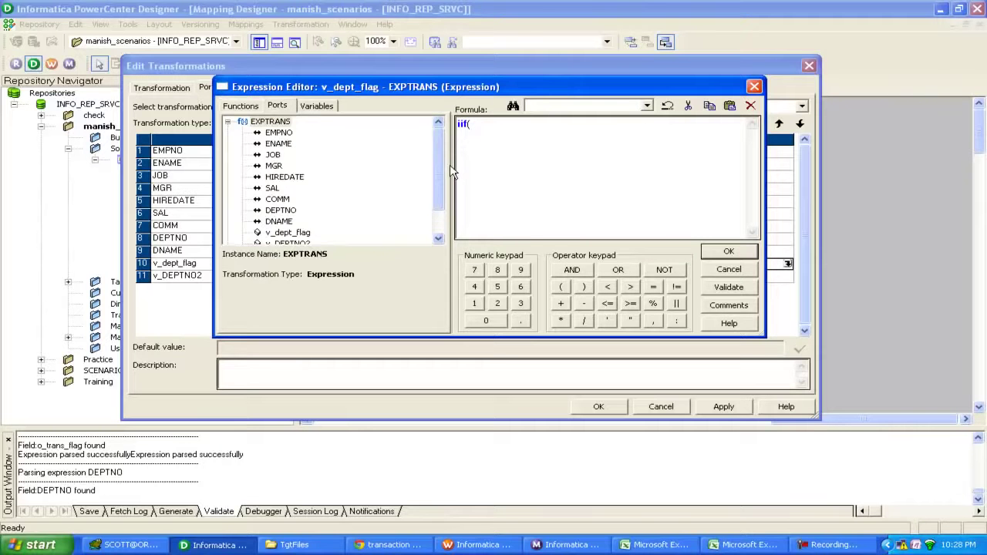
click(437, 217)
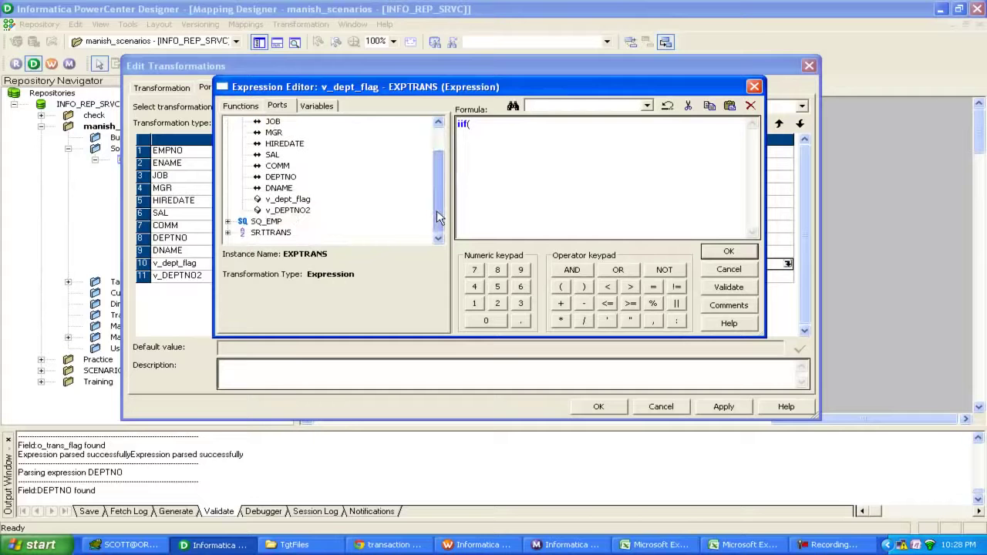
double_click(305, 211)
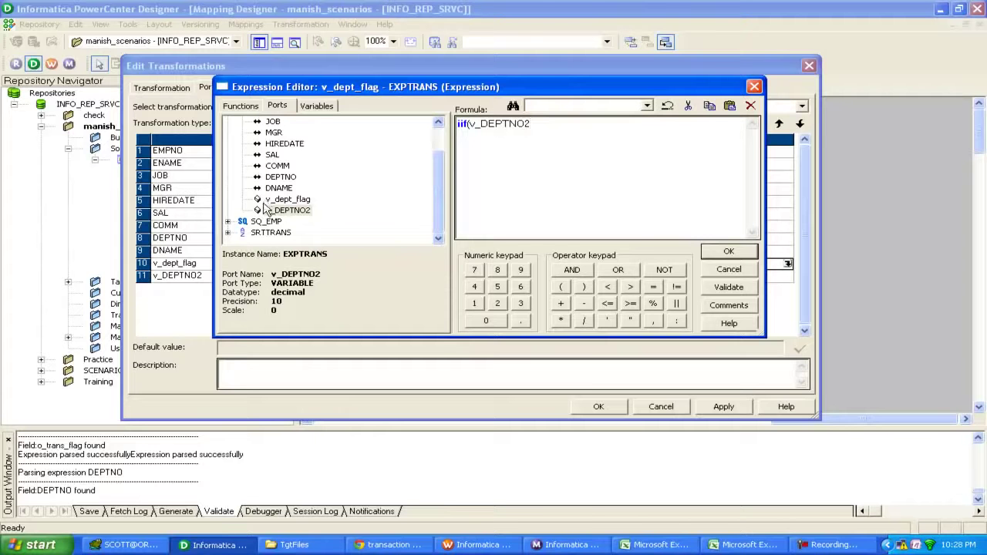
text(=)
double_click(280, 178)
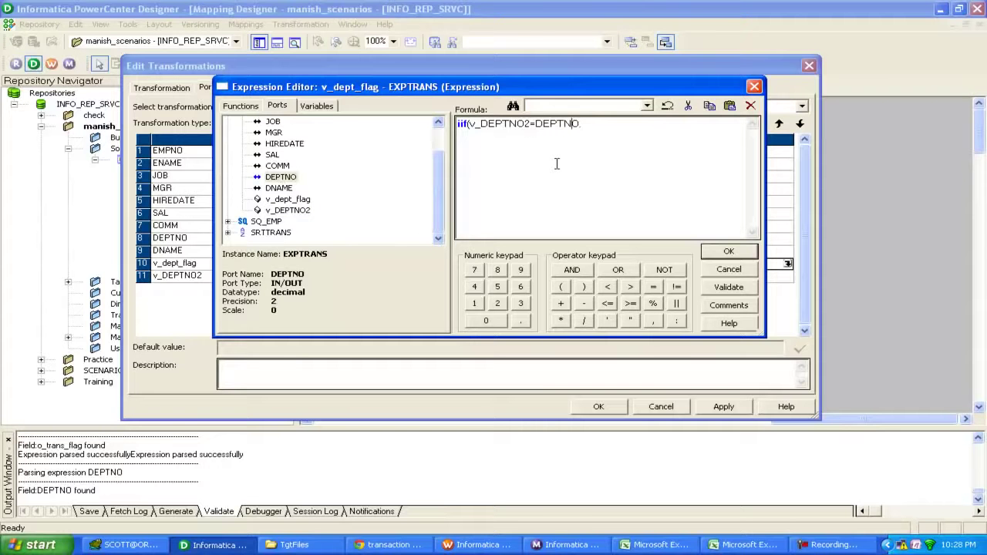
Step: Complete the v_dept_flag expression as iif(v_DEPTNO2!=DEPTNO,0,1), validate it and accept it
key(Left)
key(Left)
key(Left)
key(Left)
key(Left)
key(Left)
text(!)
click(601, 127)
text(0,1))
click(729, 287)
key(Return)
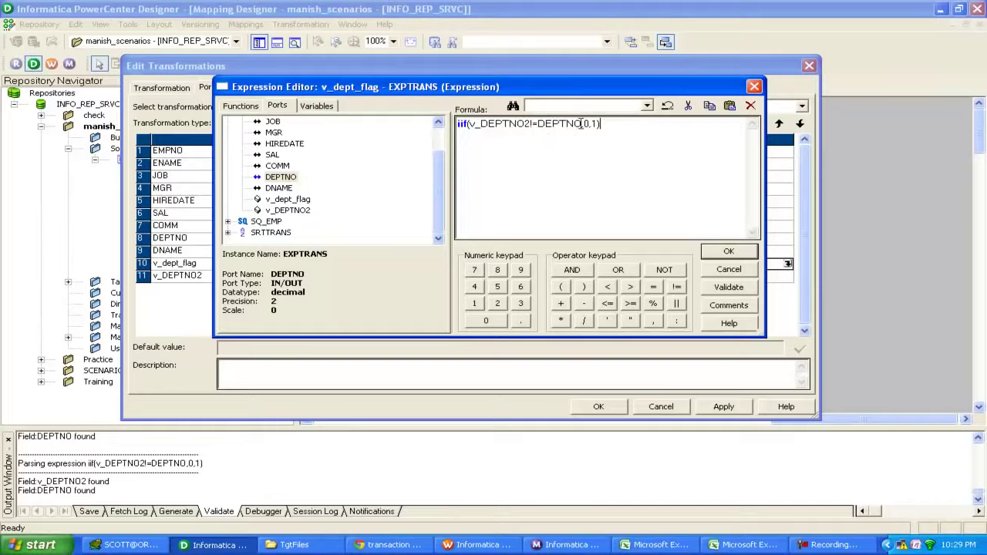
click(728, 286)
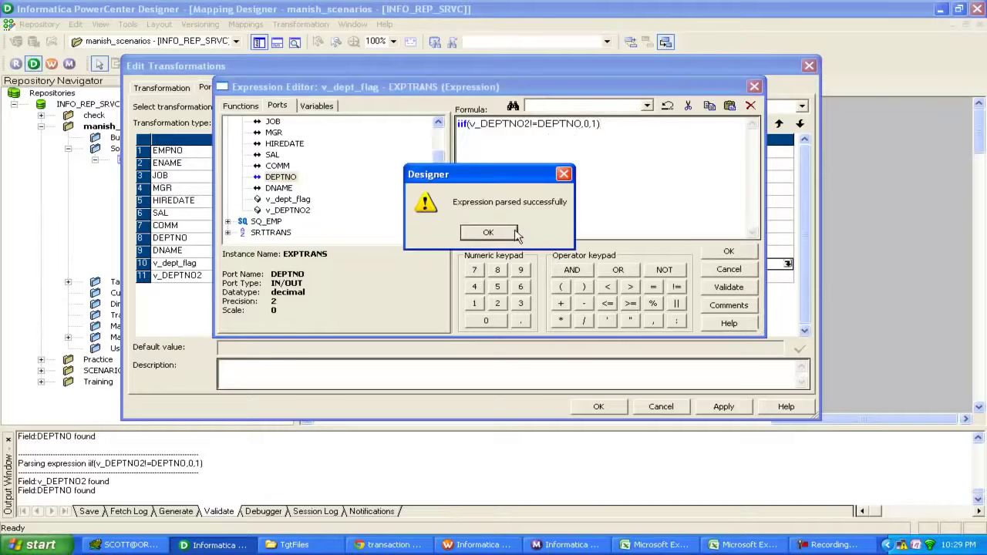
click(487, 232)
click(729, 251)
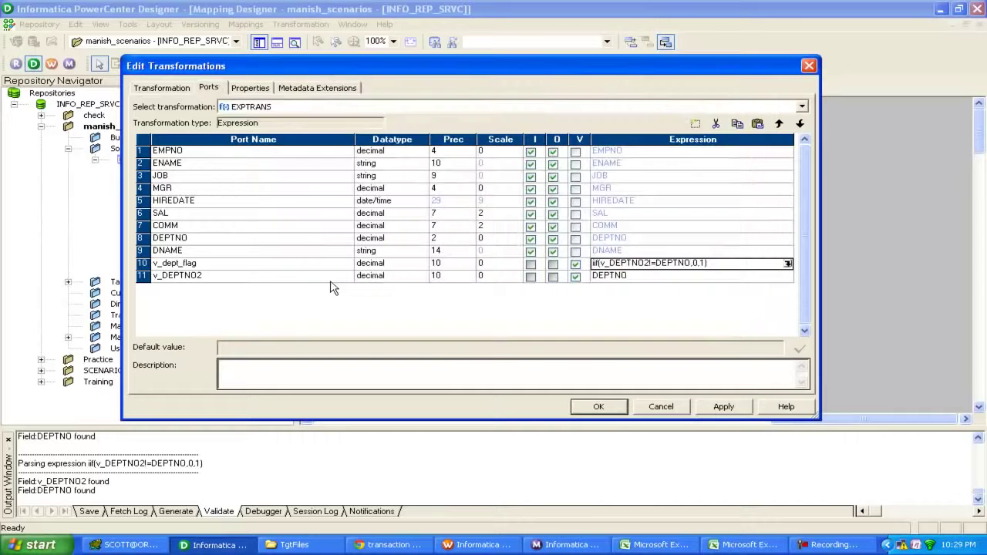
Step: Add a port named o_tran_flag below v_DEPTNO2, with decimal datatype and output only
click(143, 276)
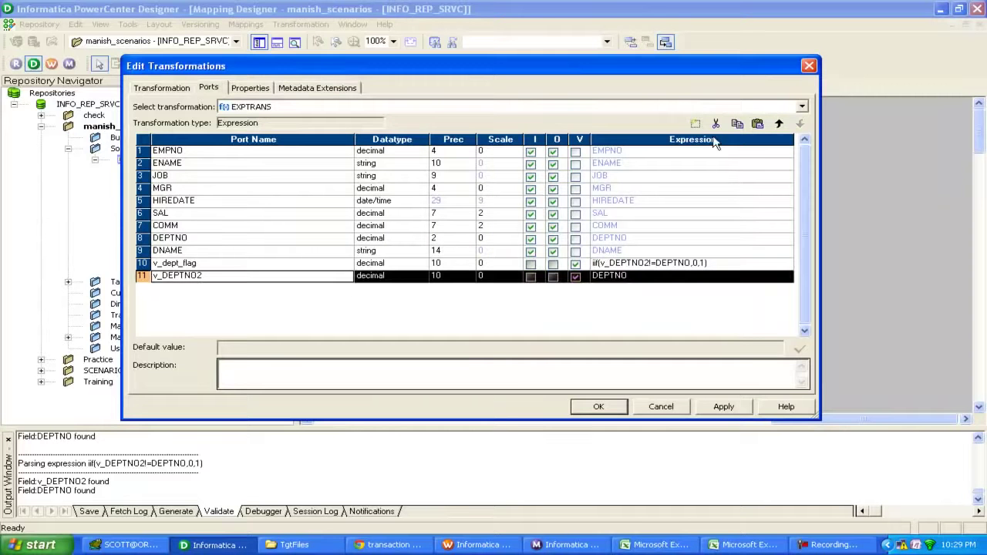
click(696, 126)
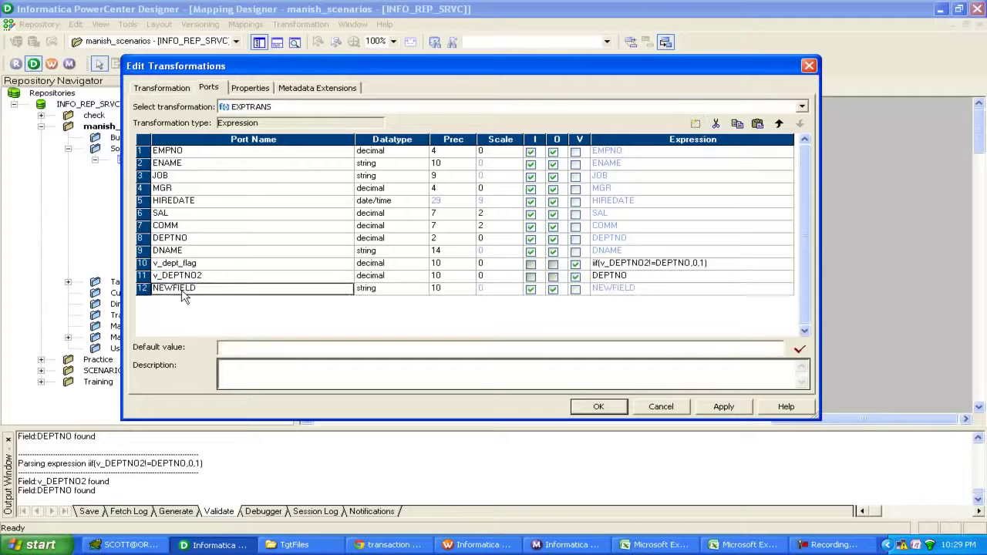
click(198, 288)
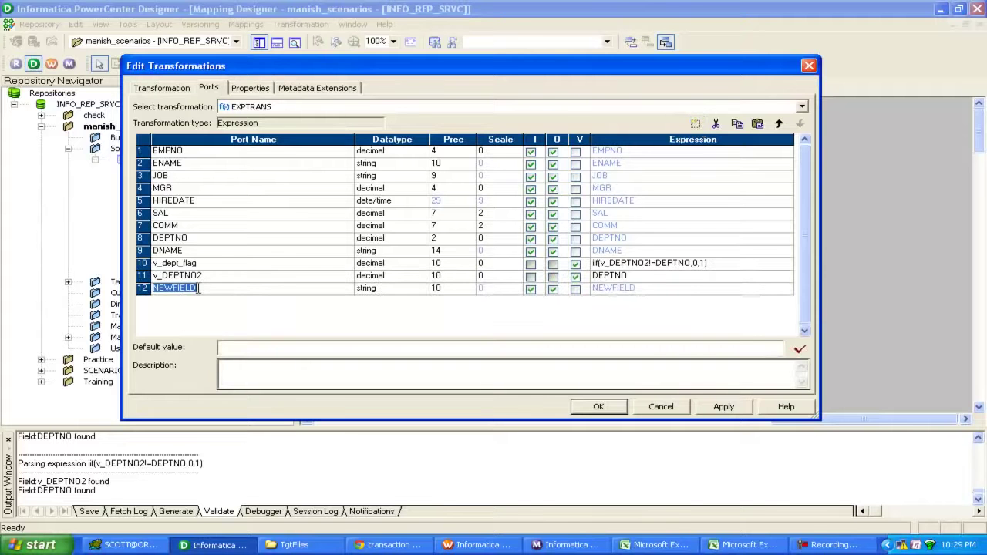
text(o_tran)
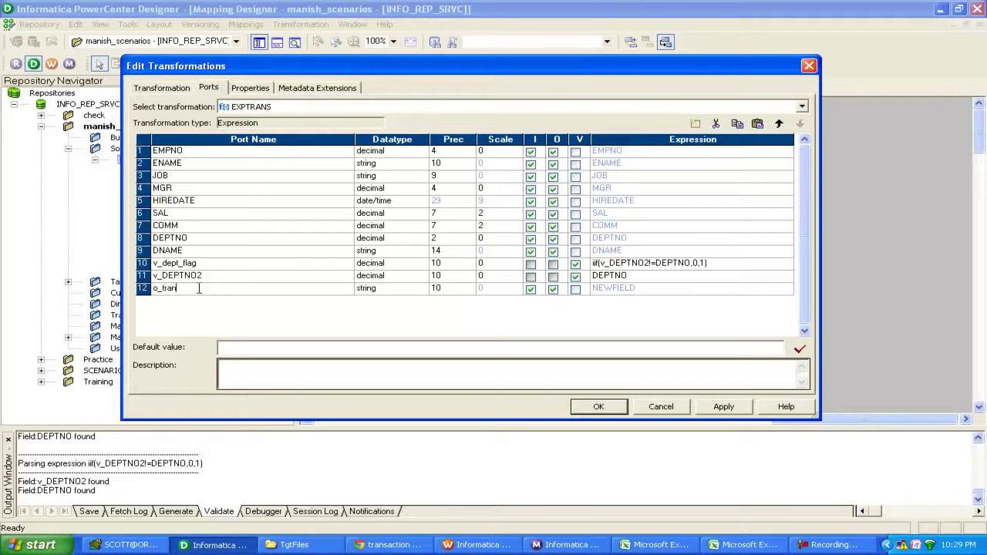
text(_flag)
click(374, 288)
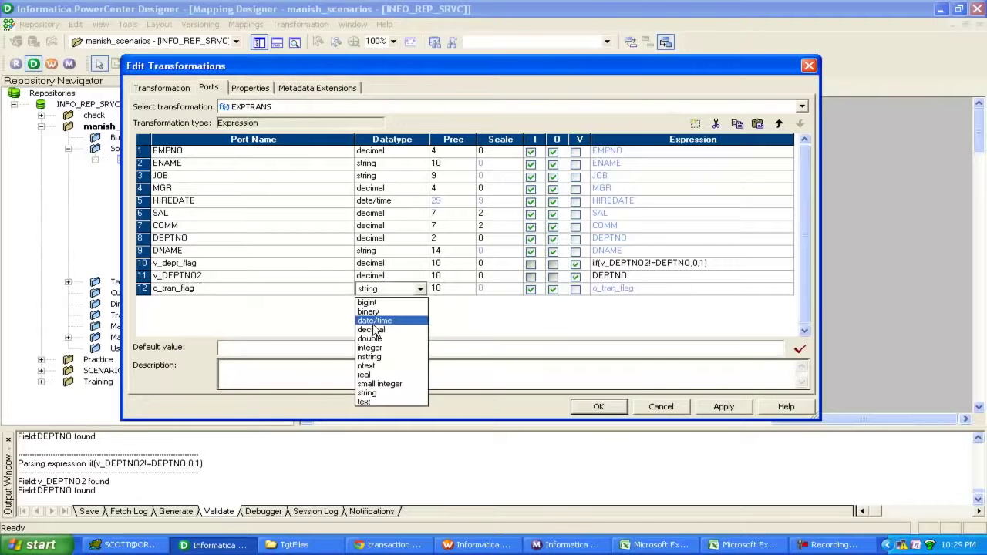
click(372, 329)
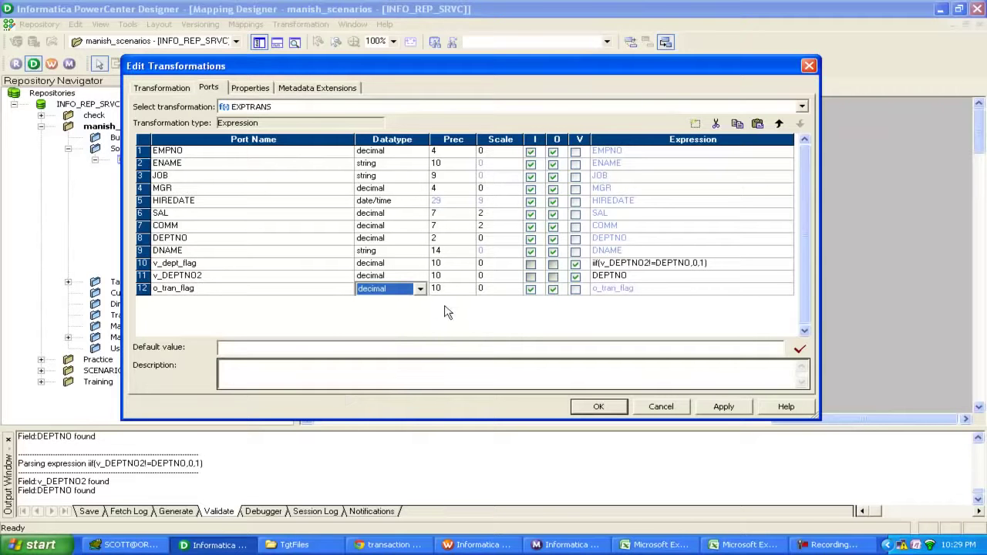
click(530, 289)
Step: Replace the o_tran_flag port's expression with v_dept_flag and validate it
click(649, 289)
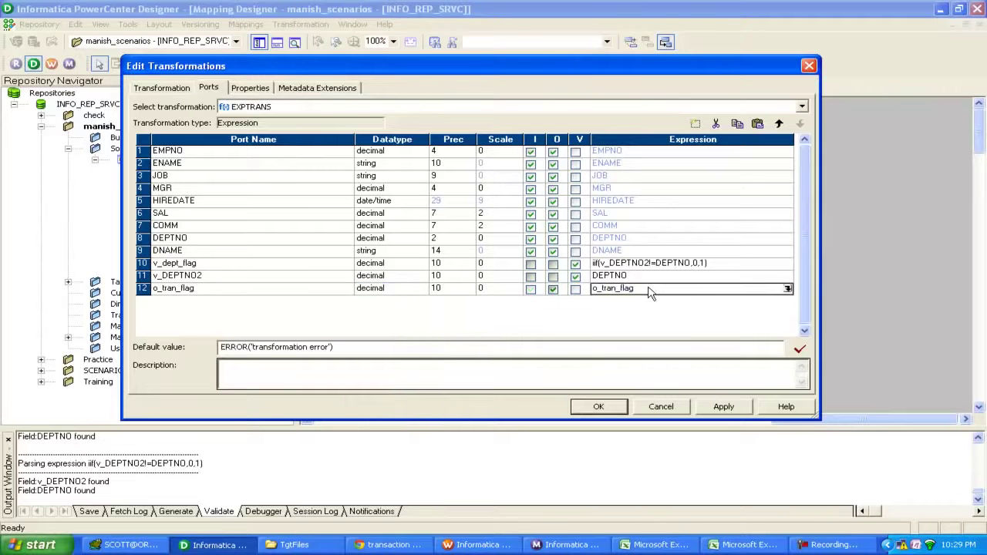
click(787, 289)
key(ctrl+a)
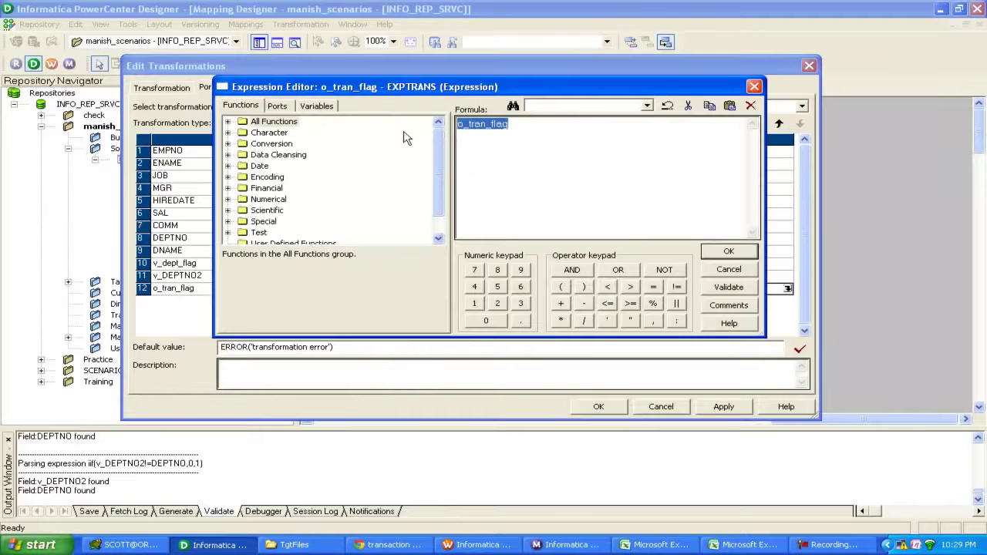
key(Delete)
click(278, 107)
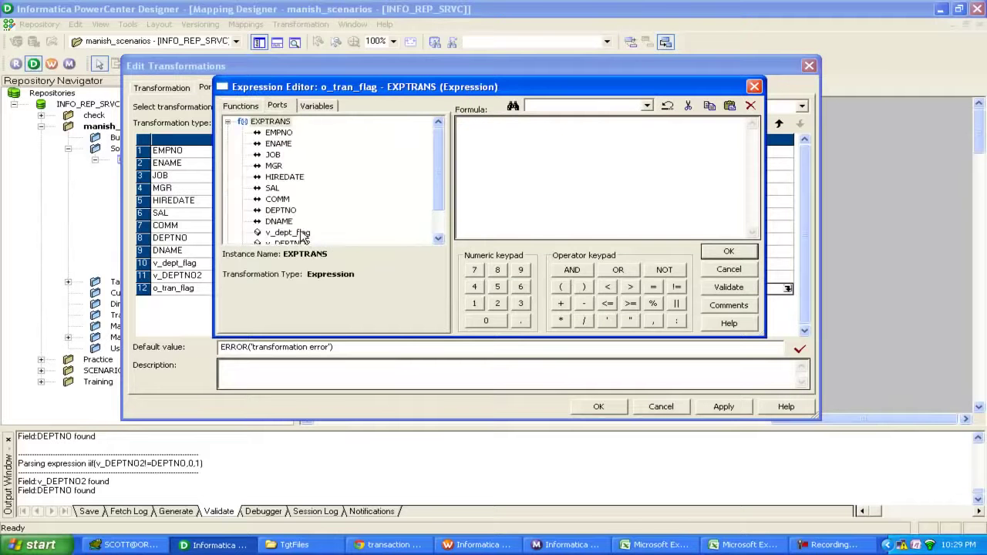
drag(441, 208, 441, 216)
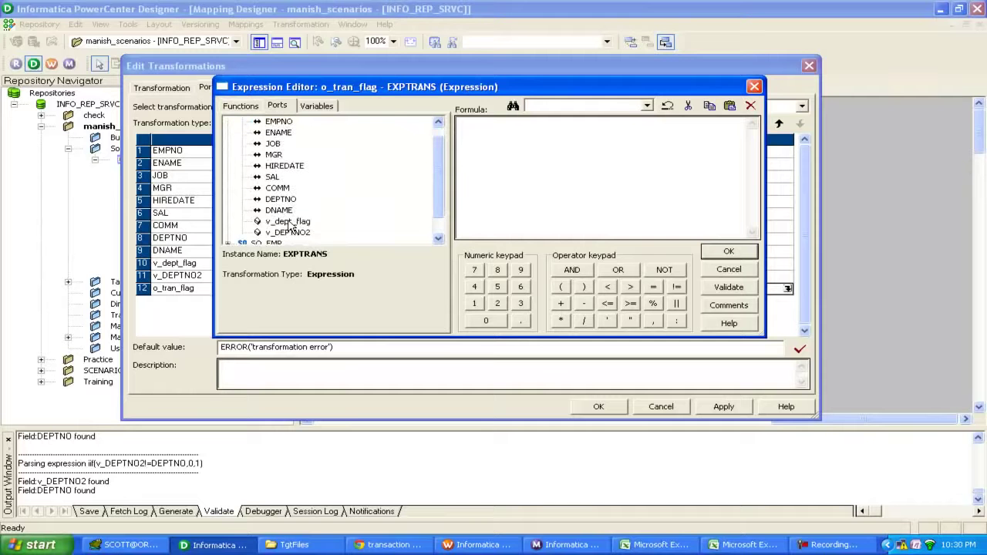
double_click(288, 222)
click(732, 290)
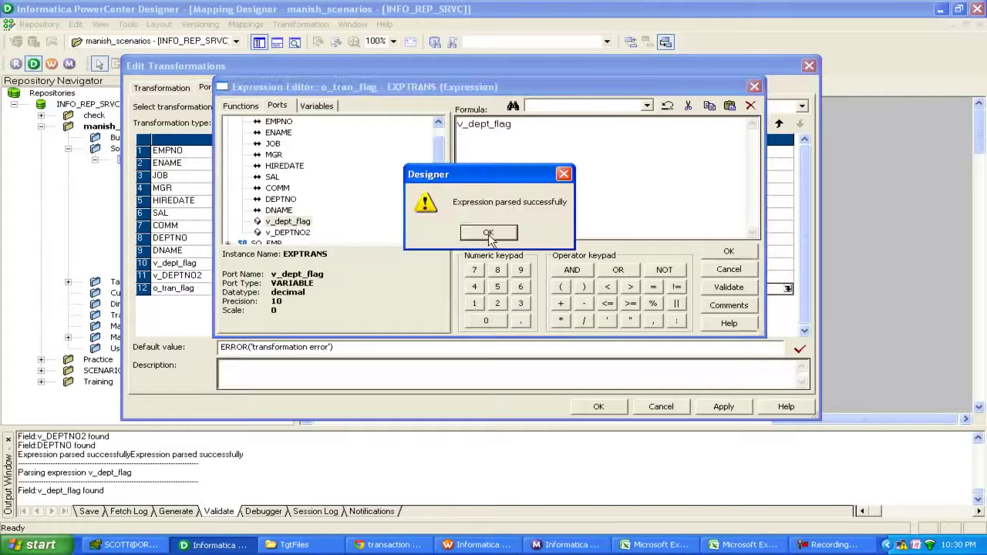
click(488, 233)
click(727, 252)
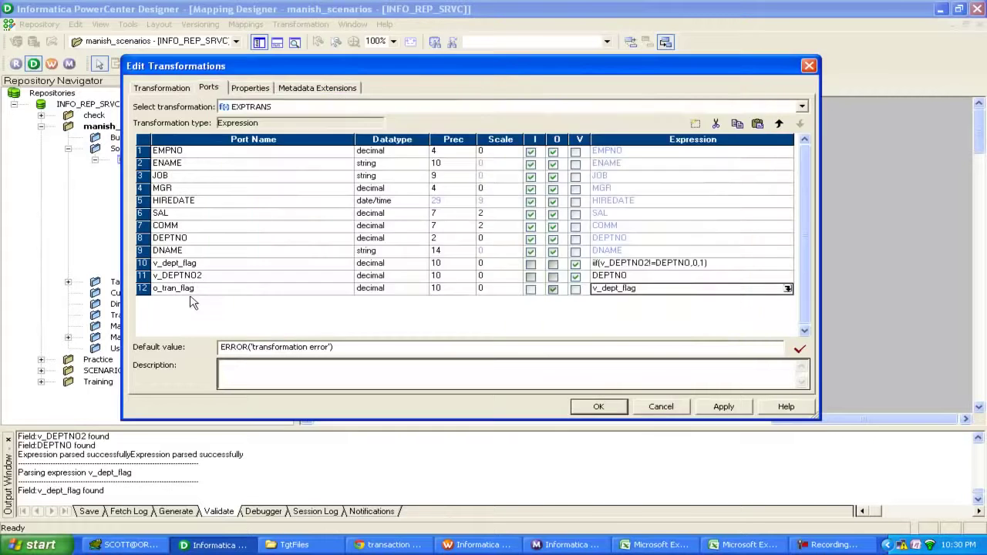
Step: Add an output-only string port named file_name below o_tran_flag, with precision 255
click(192, 290)
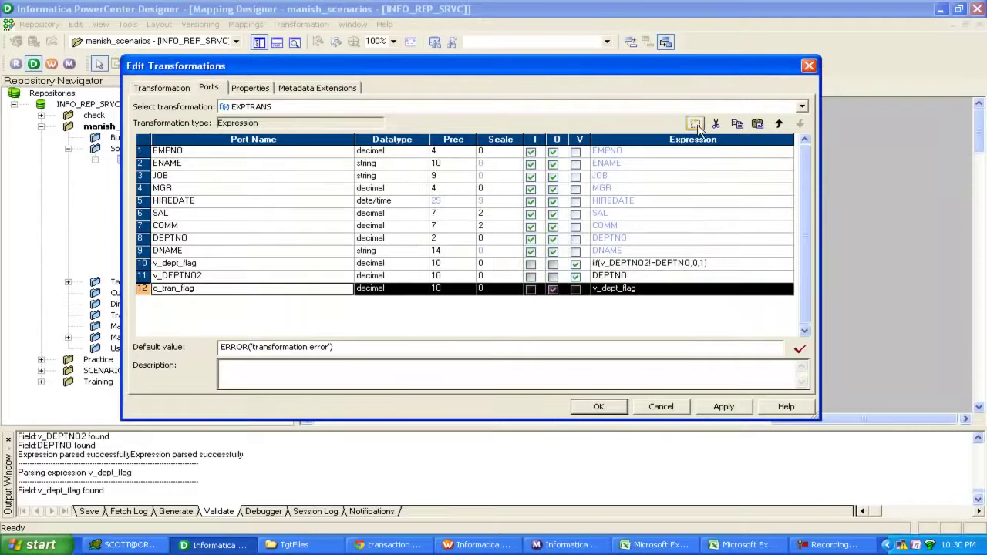
click(695, 124)
double_click(176, 302)
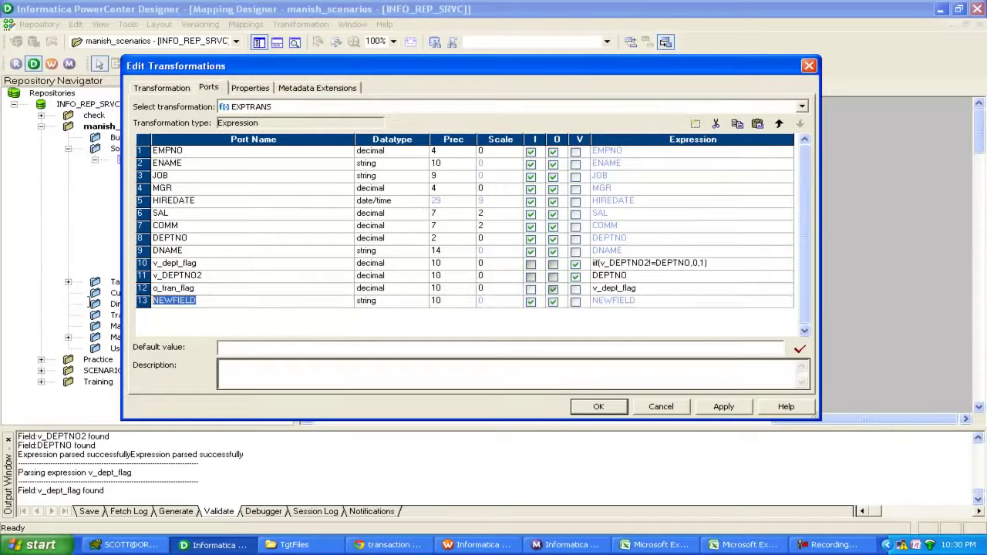
text(f)
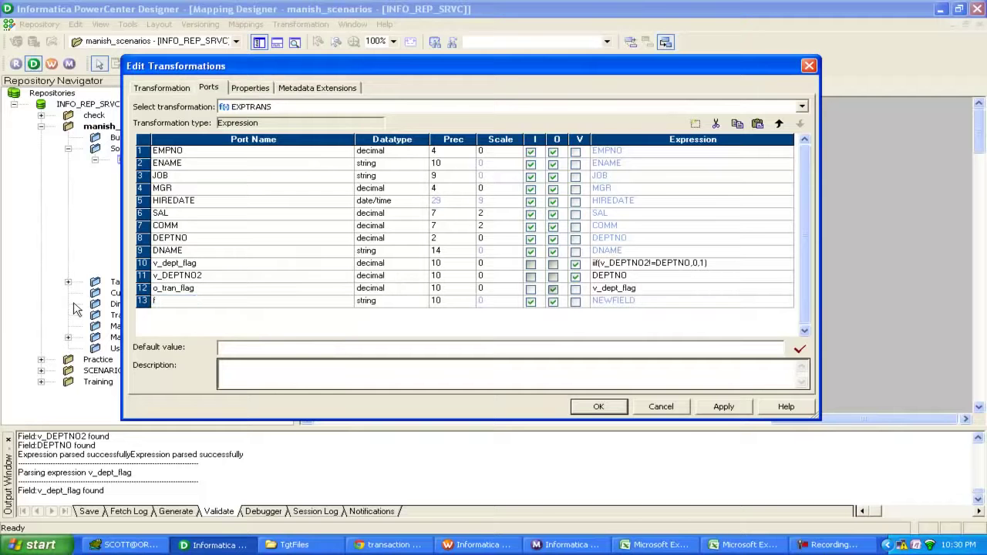
text(ile_name)
click(444, 302)
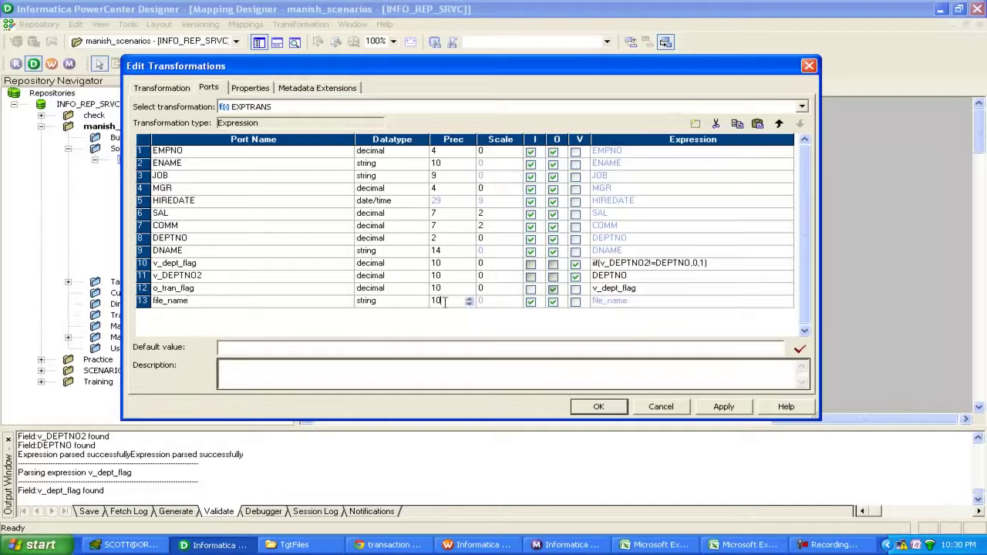
drag(444, 301, 401, 309)
text(255)
click(617, 302)
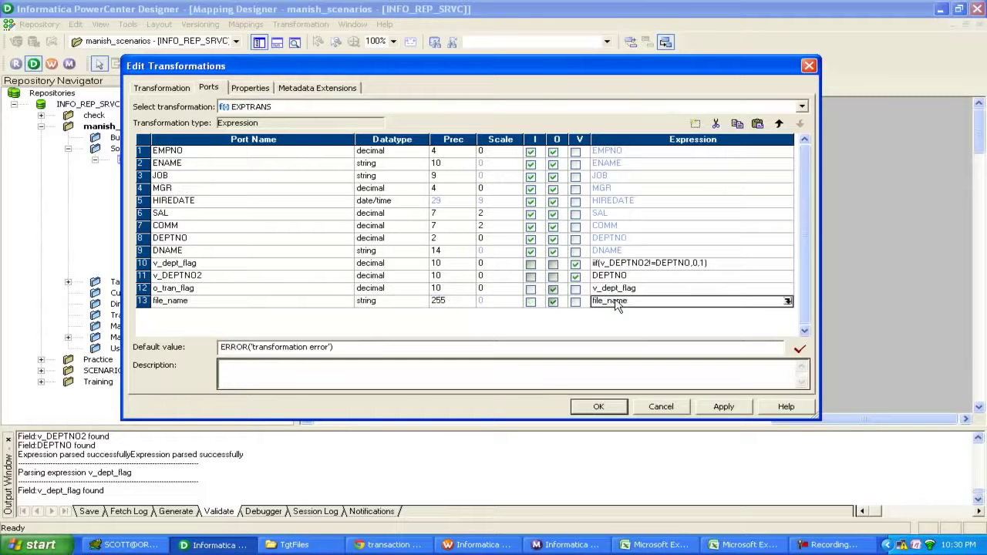
Step: Set the file_name port's expression to 'file_name_' || DNAME, validate it and apply the change
click(614, 302)
click(787, 301)
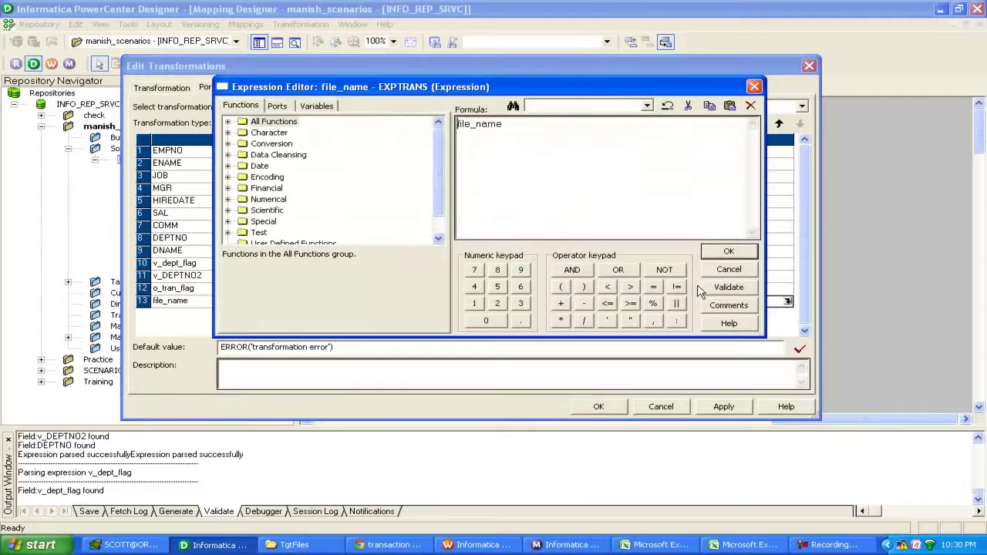
click(534, 128)
text(_)
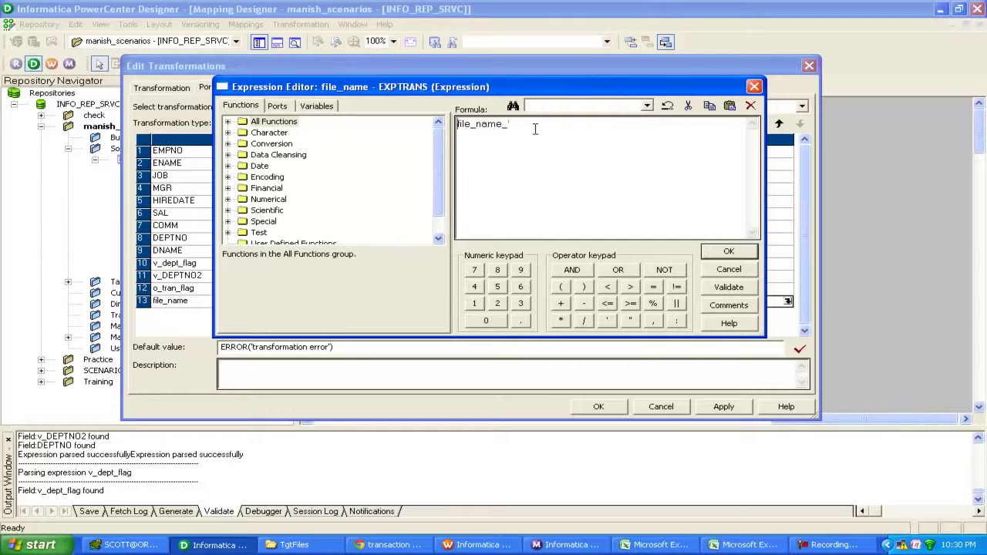
text(')
click(677, 303)
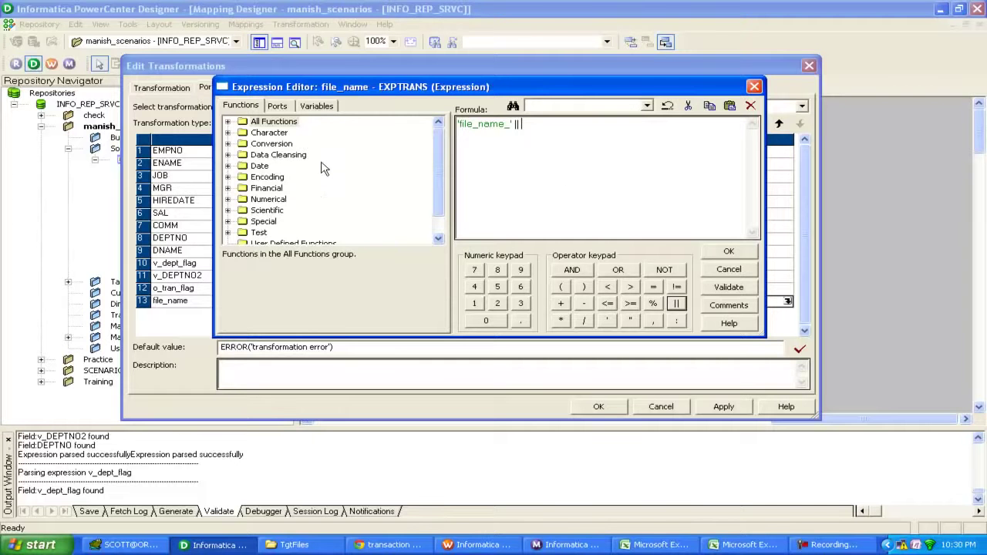
key(ctrl+Tab)
click(278, 221)
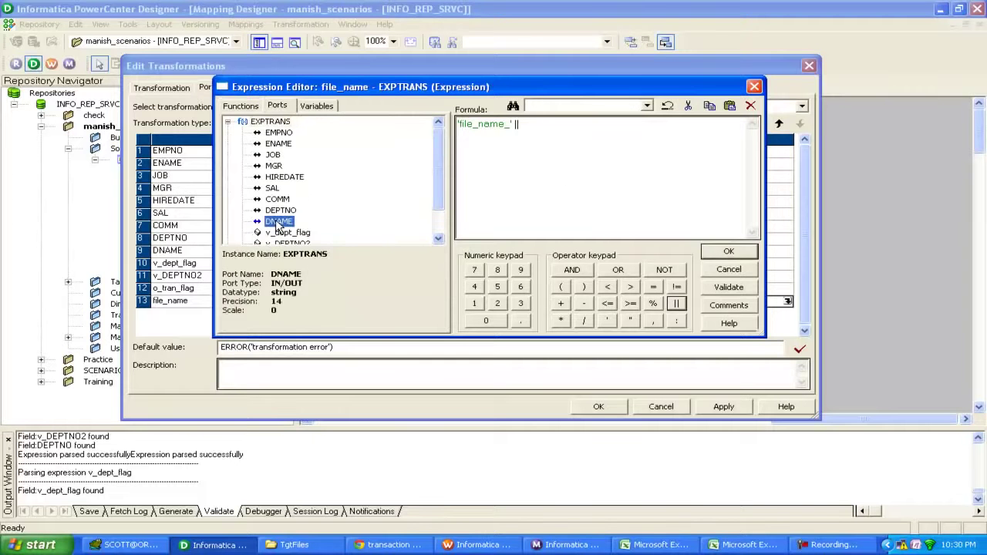
double_click(278, 221)
click(728, 287)
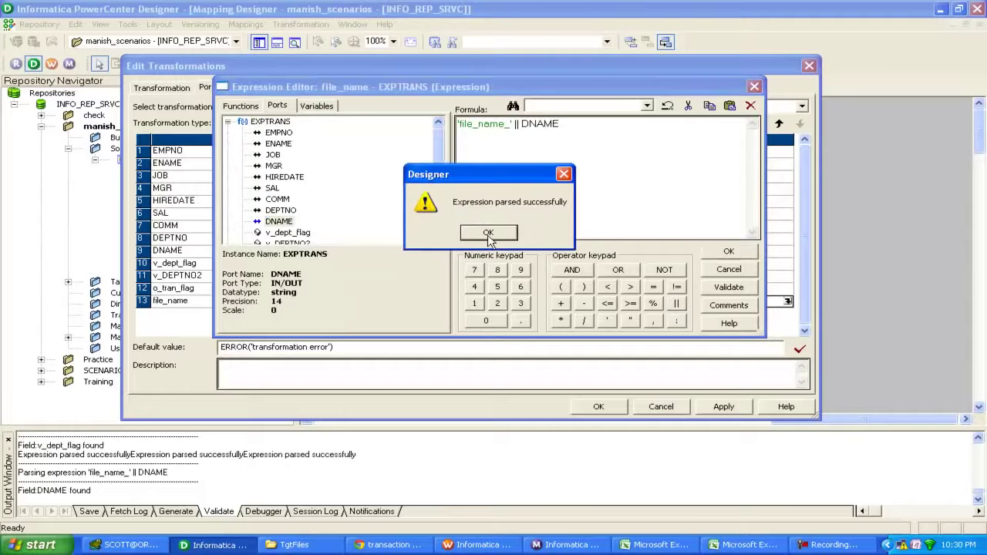
key(Return)
key(Return)
click(721, 405)
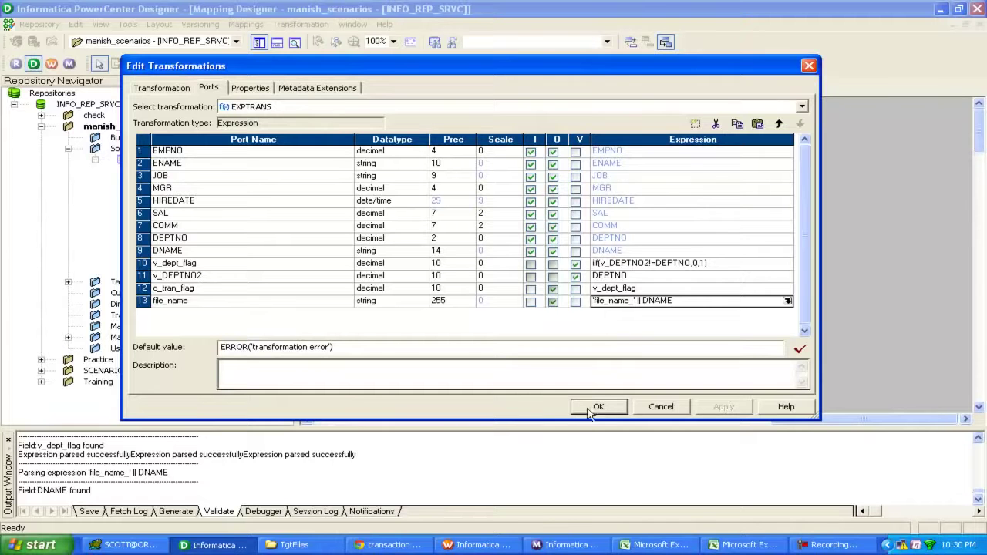
Step: Clear and validate the file_name port's default value, then accept the Expression's edits and save the mapping
click(359, 351)
drag(359, 351, 219, 351)
key(BackSpace)
click(798, 350)
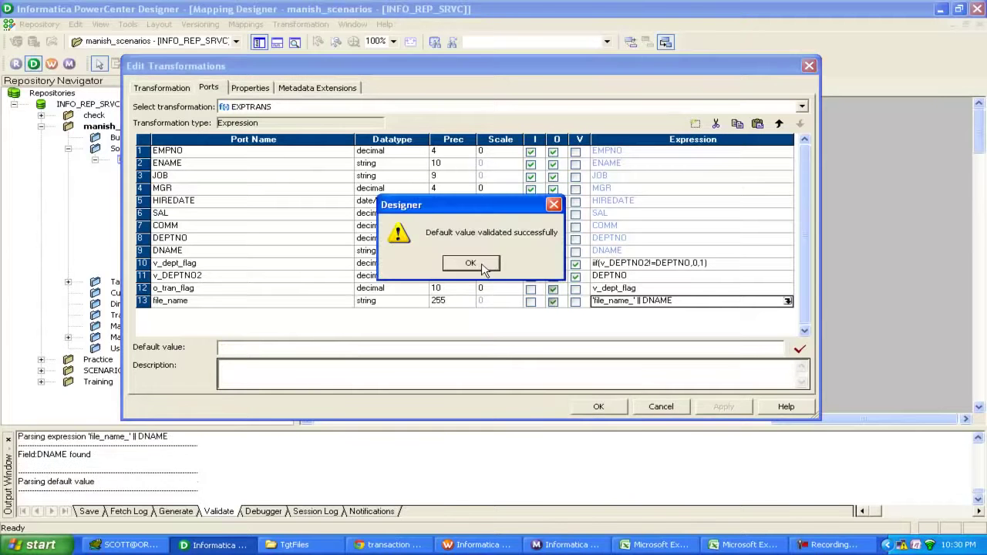
click(482, 265)
click(600, 407)
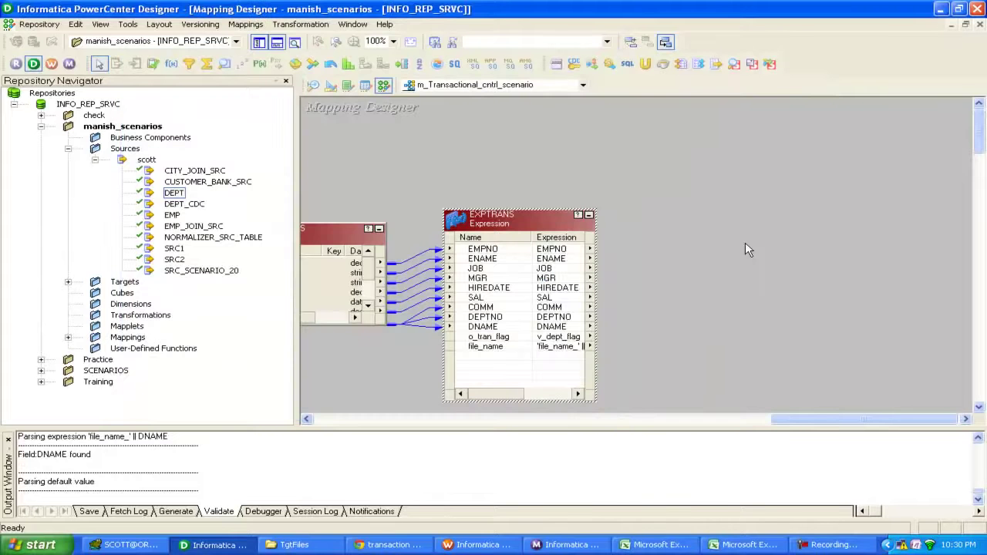
key(ctrl+s)
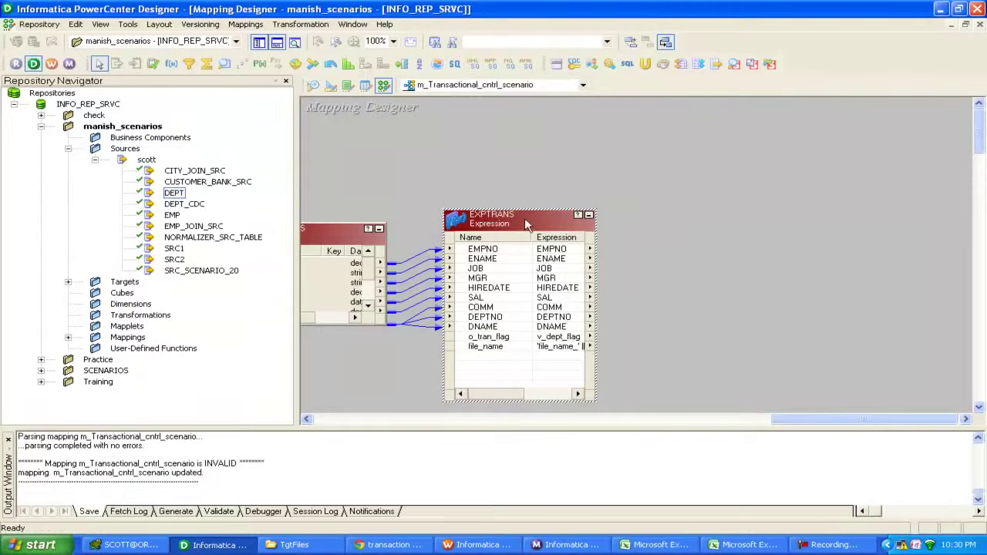
Step: Move EXPTRANS up, then place a Transaction Control transformation beside it and make it about as tall
drag(525, 220, 525, 182)
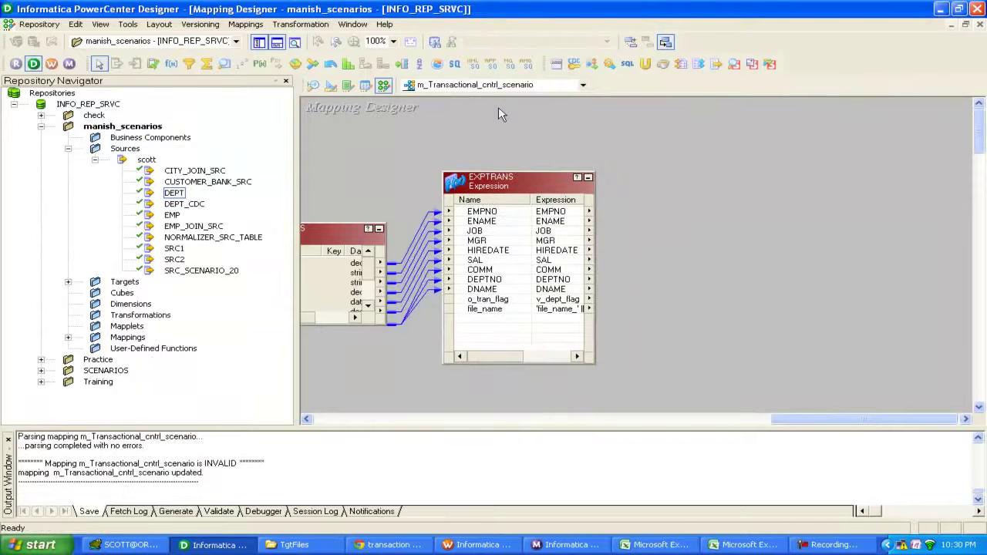
click(436, 64)
click(796, 235)
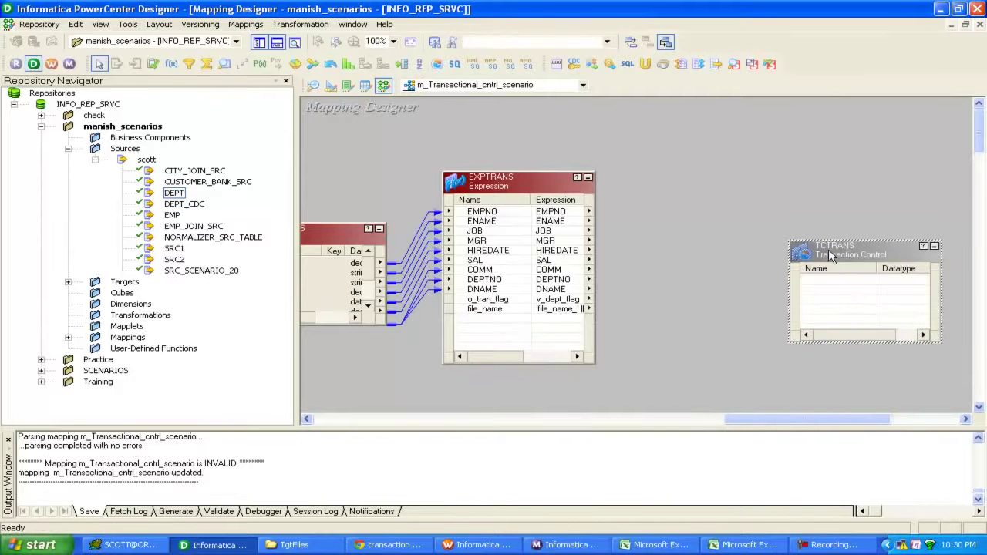
drag(828, 249, 679, 194)
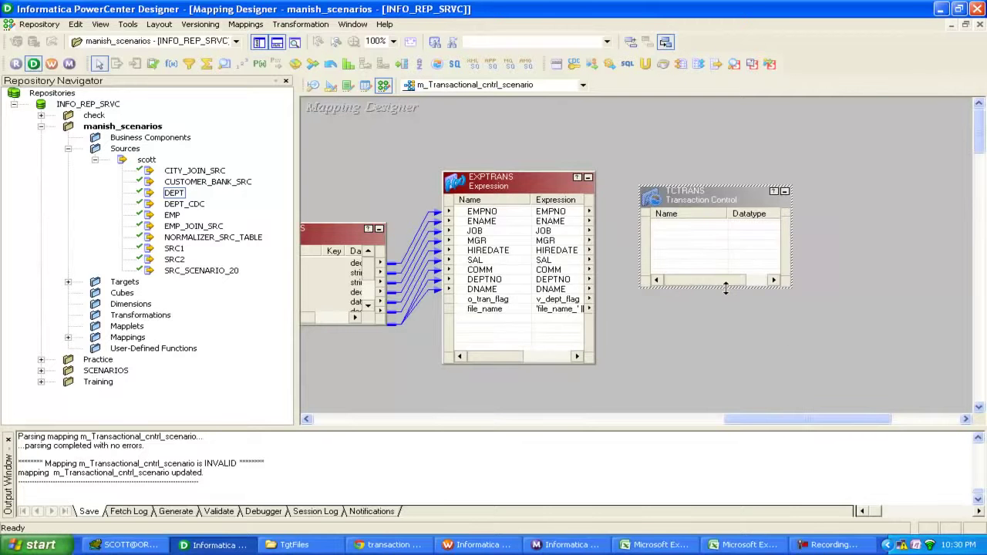
drag(726, 288, 726, 360)
Step: Link all ports of EXPTRANS into the Transaction Control transformation
right_click(483, 213)
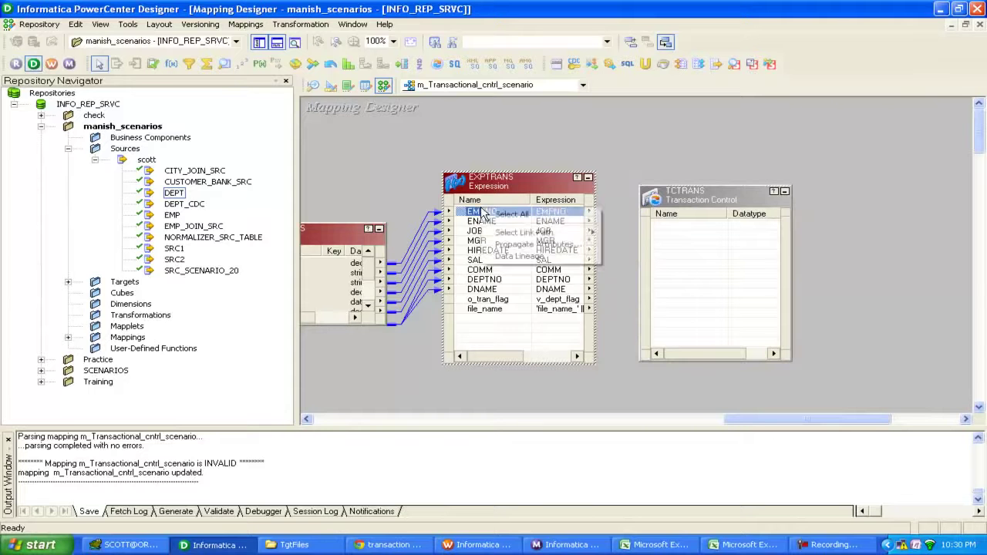
click(484, 214)
drag(481, 210, 680, 242)
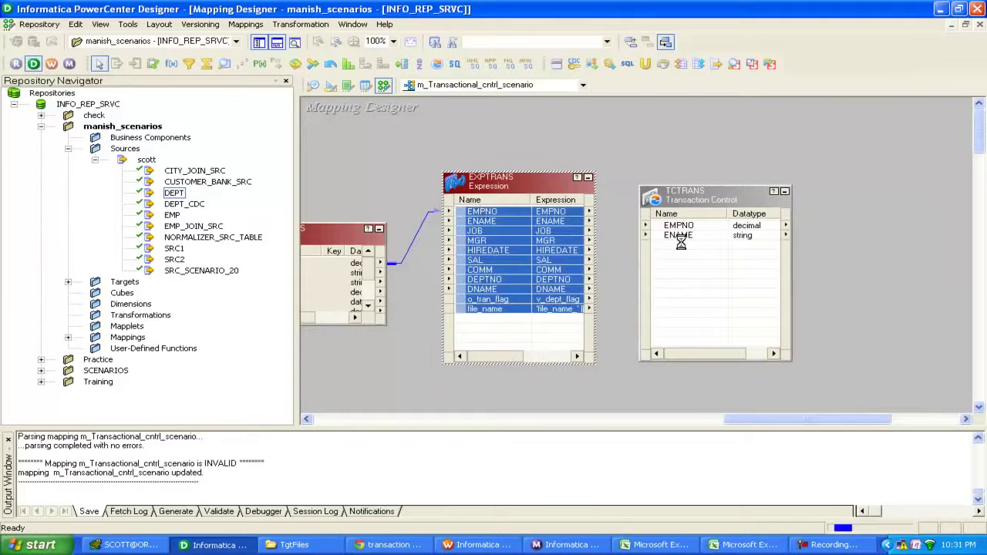
Step: Open TCTRANS's transaction control condition for editing and insert iif(o_tran_flag=0 before TC_CONTINUE_TRANSACTION
double_click(700, 202)
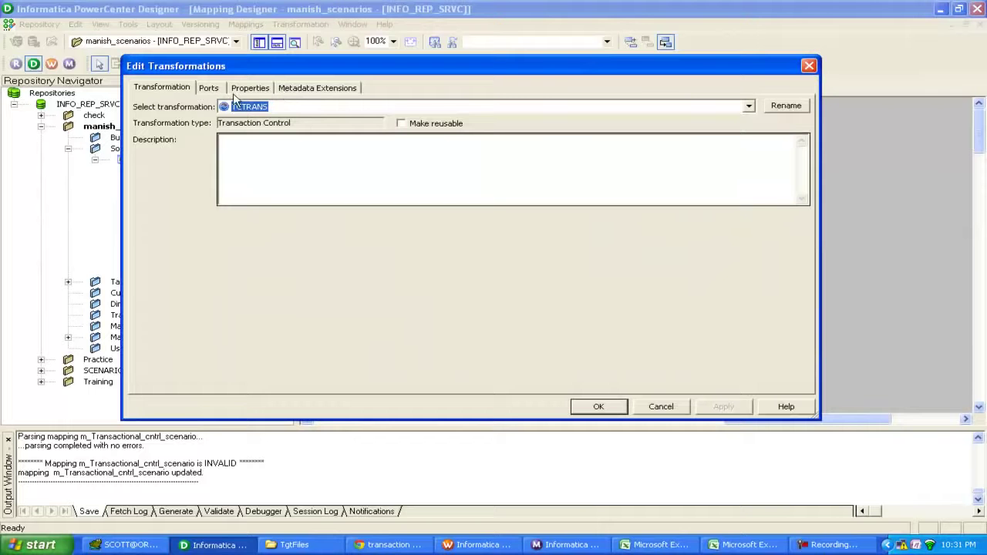
click(250, 89)
click(794, 148)
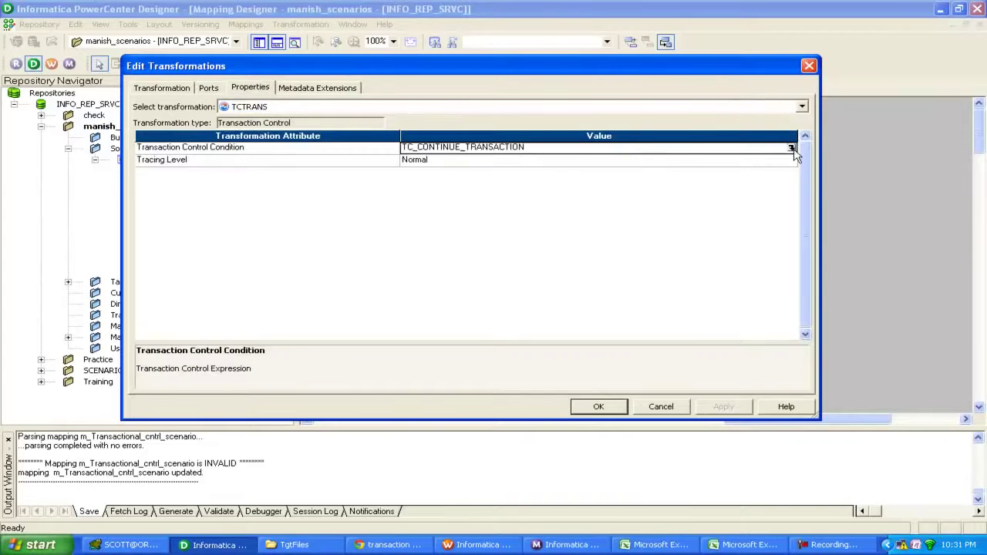
click(792, 148)
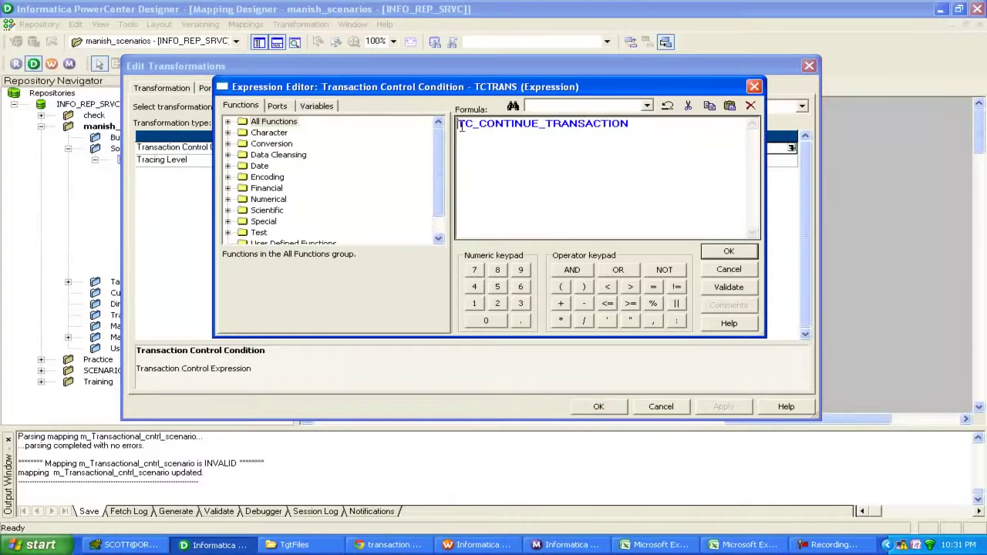
text(ii)
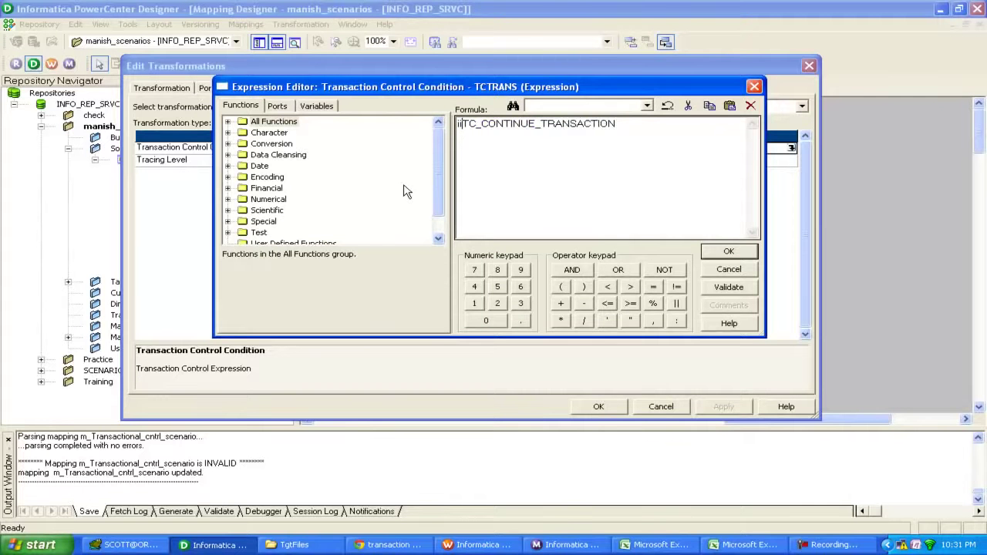
text(f()
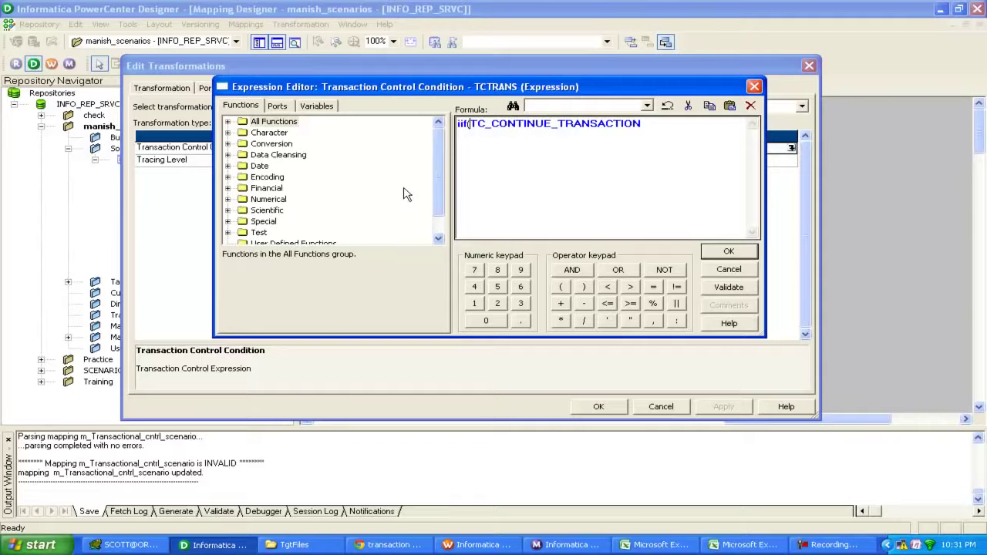
click(277, 107)
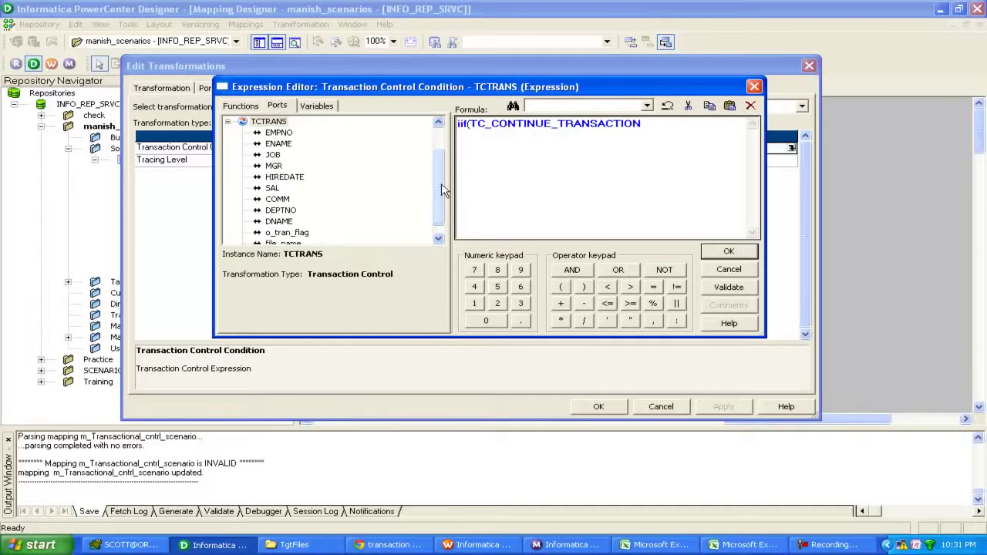
scroll(443, 190, down, 1)
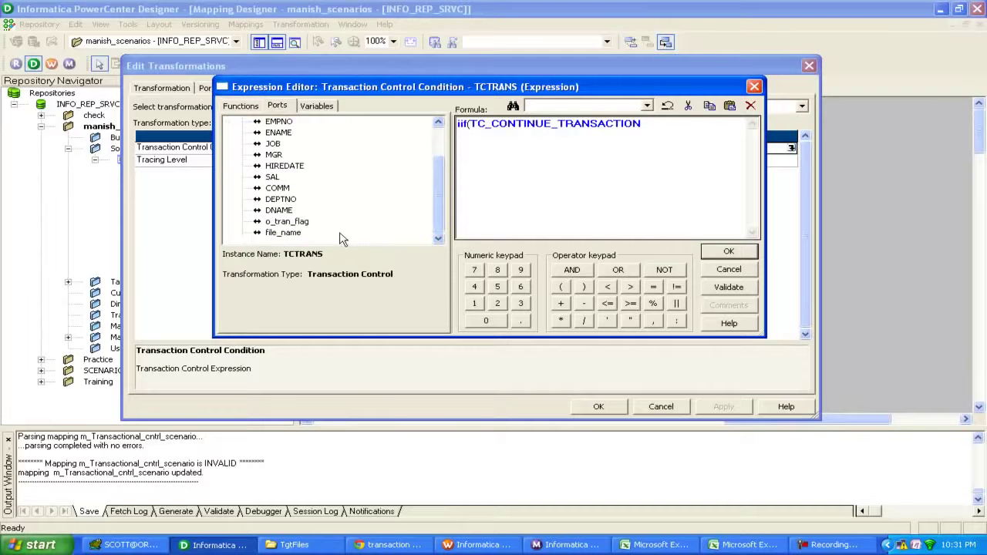
double_click(286, 222)
text(=)
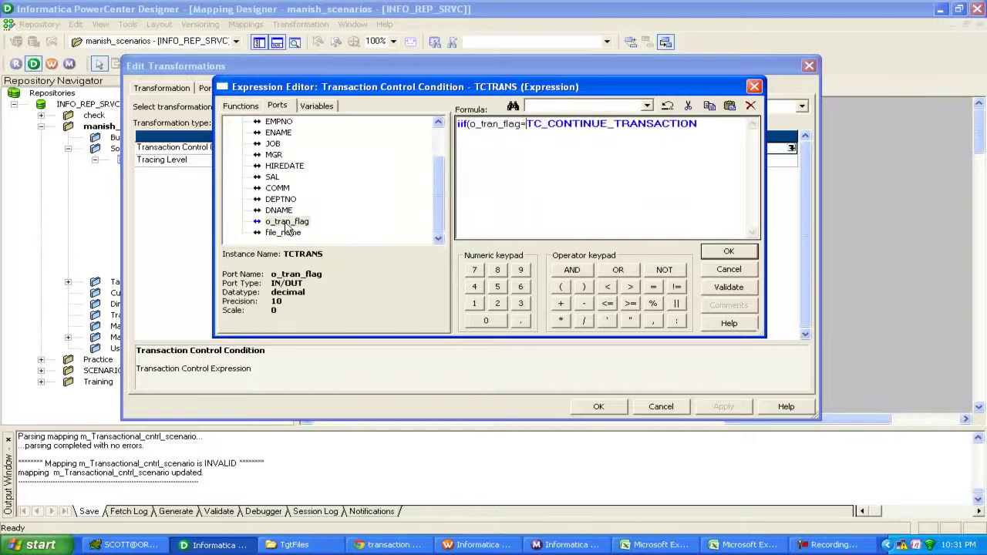
text(0)
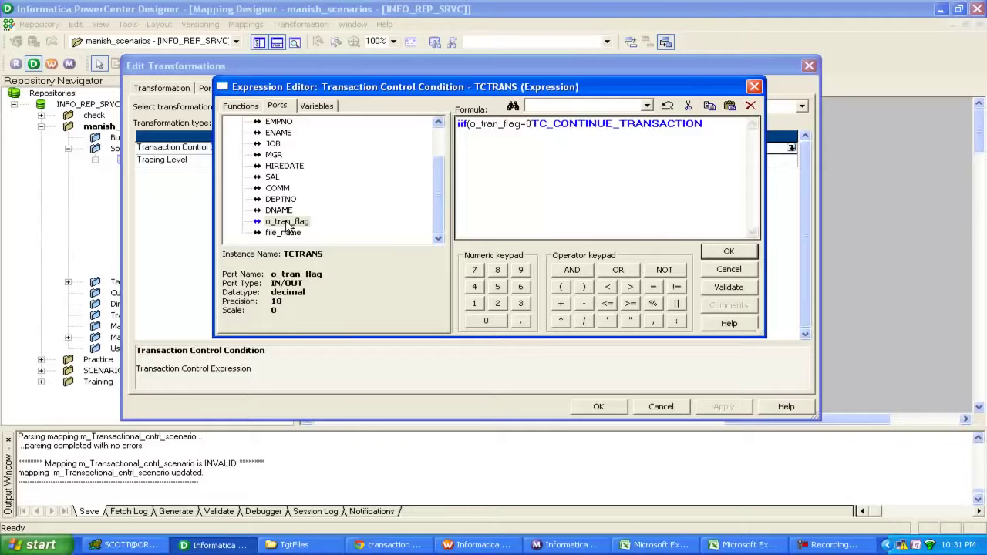
Step: Complete the condition as iif(o_tran_flag=0,tc_commit_before,TC_CONTINUE_TRANSACTION) and validate it
text(,)
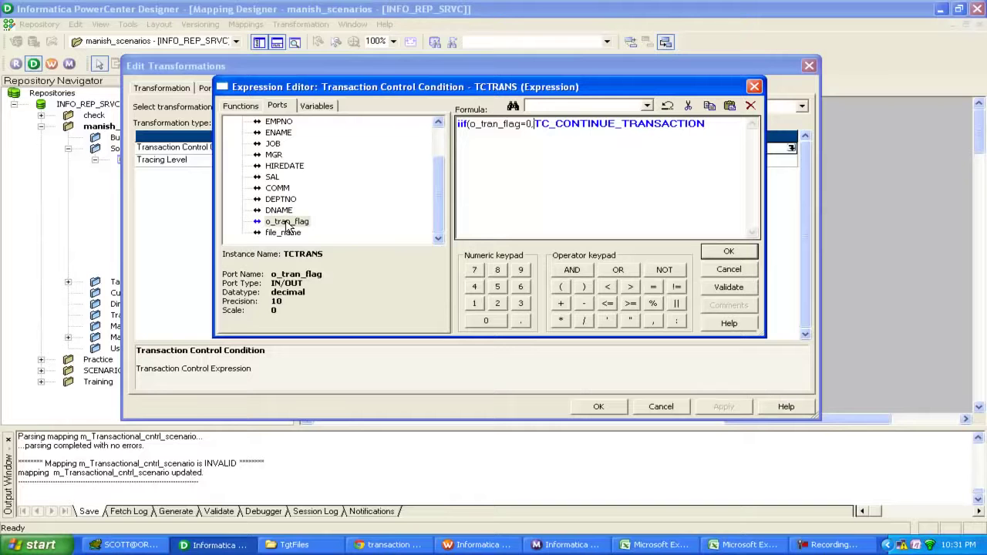
text(tc_)
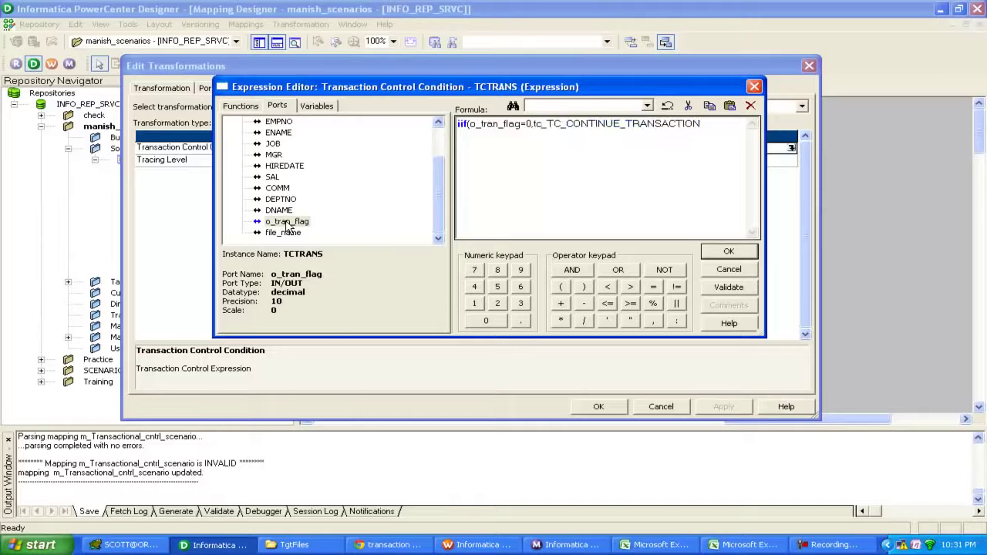
text(commit)
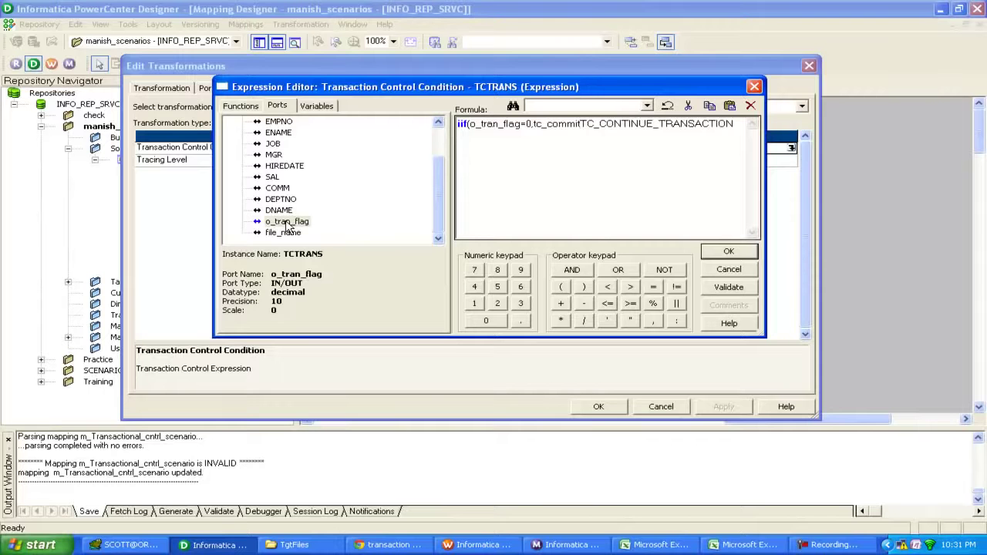
text(_before)
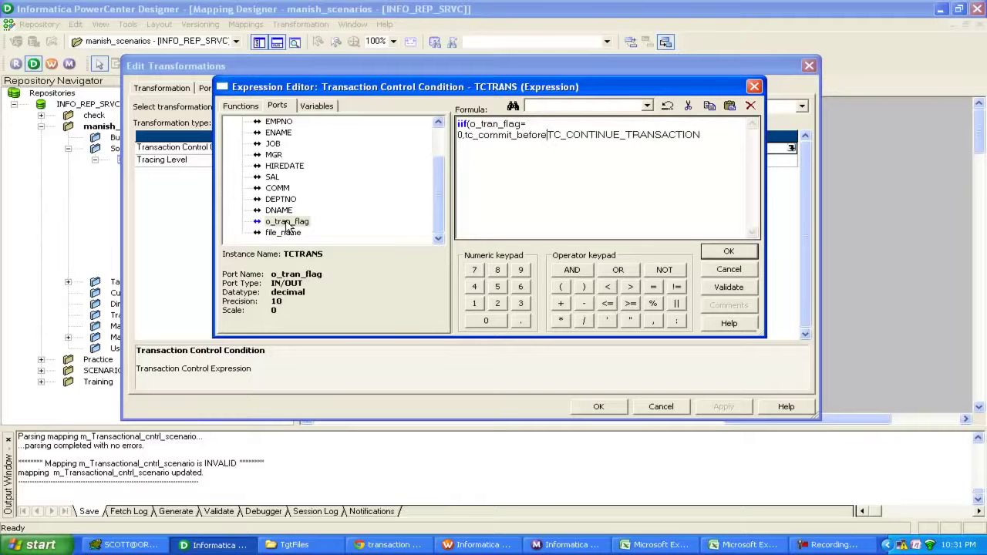
text(,)
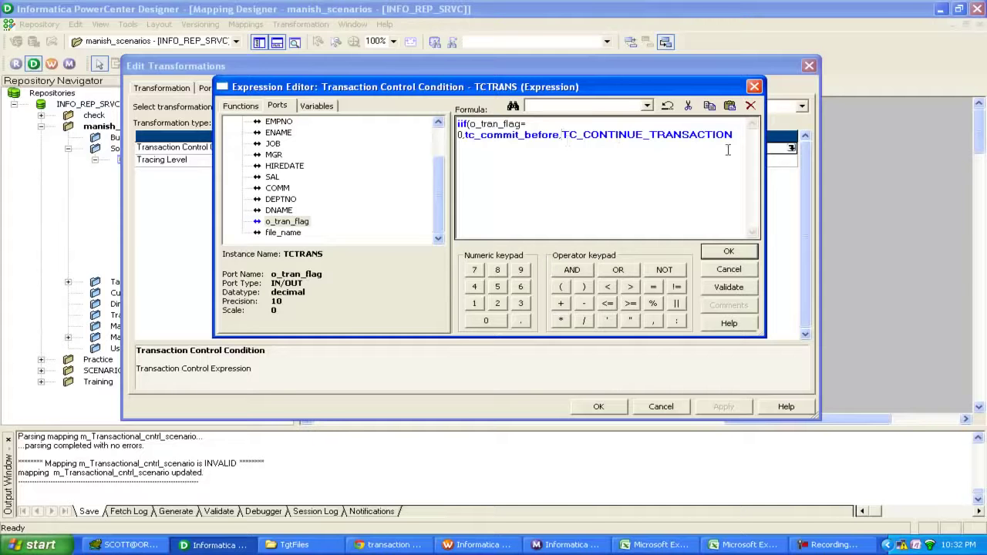
text())
click(728, 287)
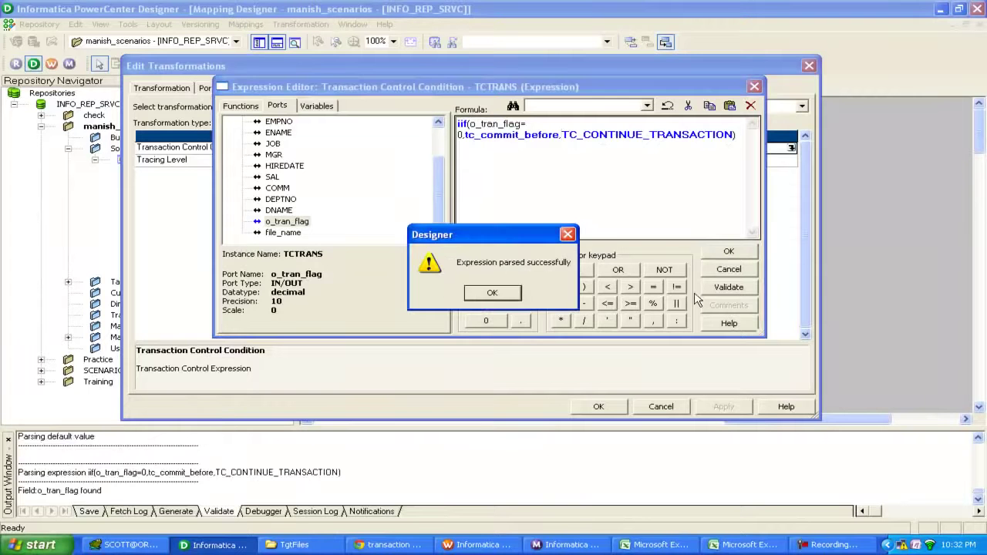
key(Return)
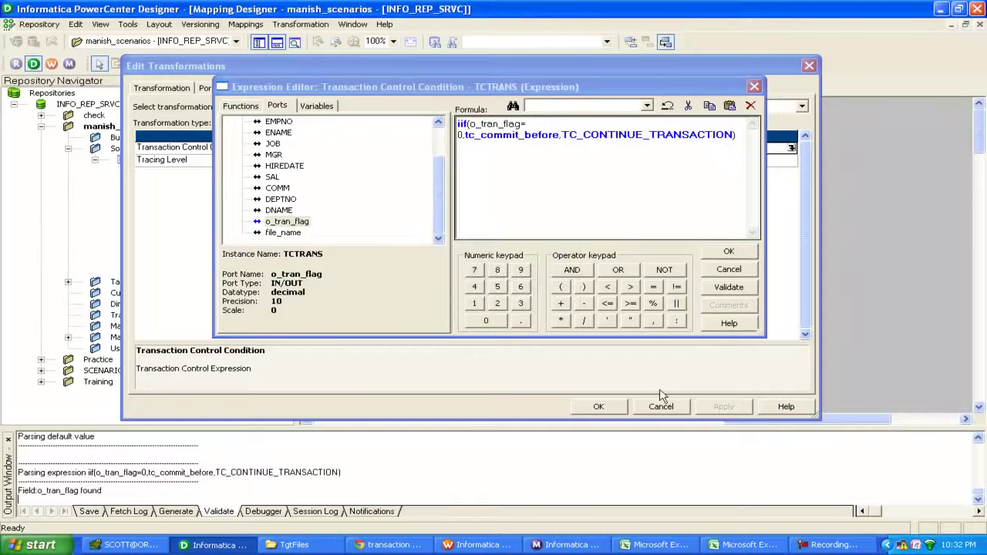
Step: Accept the transaction control condition for TCTRANS, check its ports and close the transformation's settings
click(728, 255)
click(716, 407)
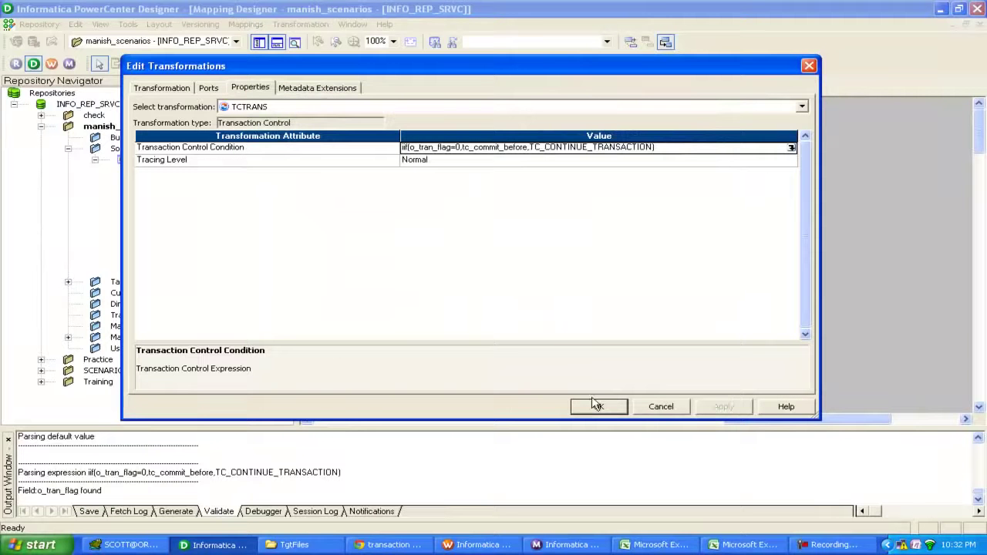
click(215, 90)
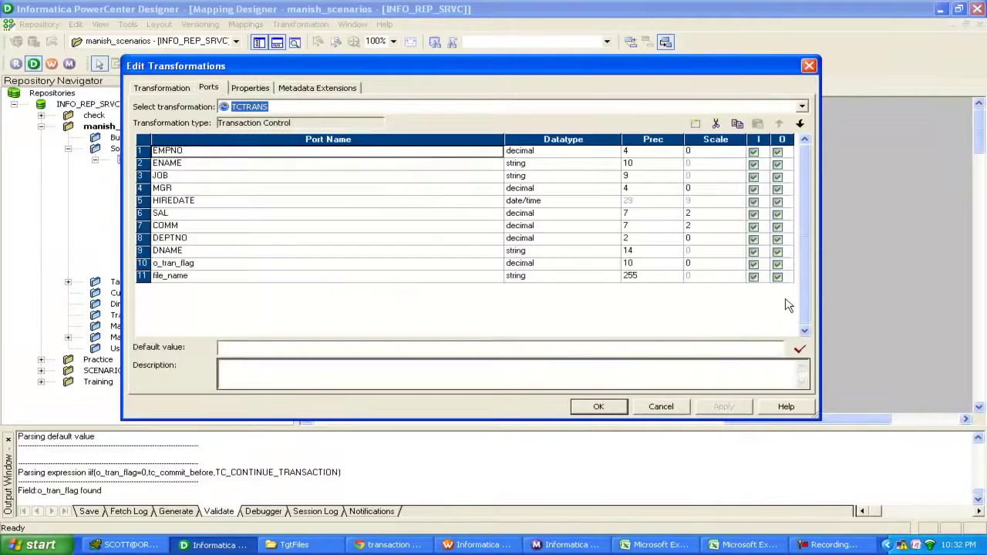
key(Return)
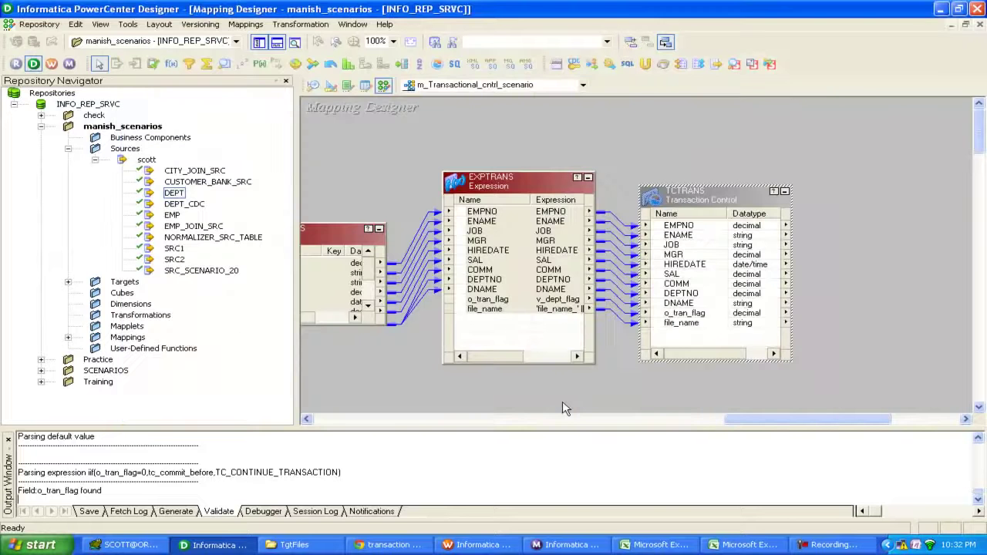
Step: Add the EMP_RANK flat file target beyond TCTRANS and extend it upward so all its ports fit
click(94, 159)
double_click(124, 170)
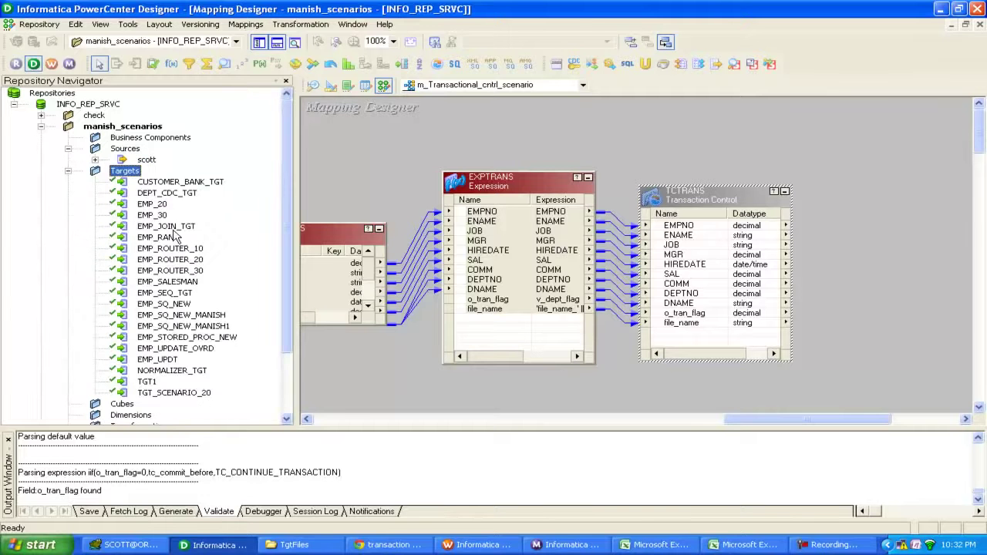
click(162, 239)
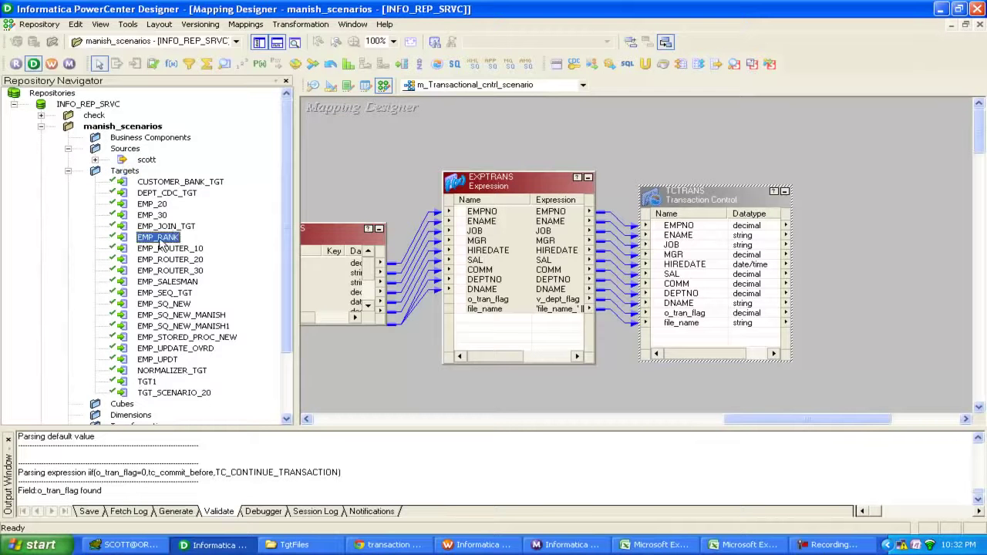
drag(161, 242, 715, 309)
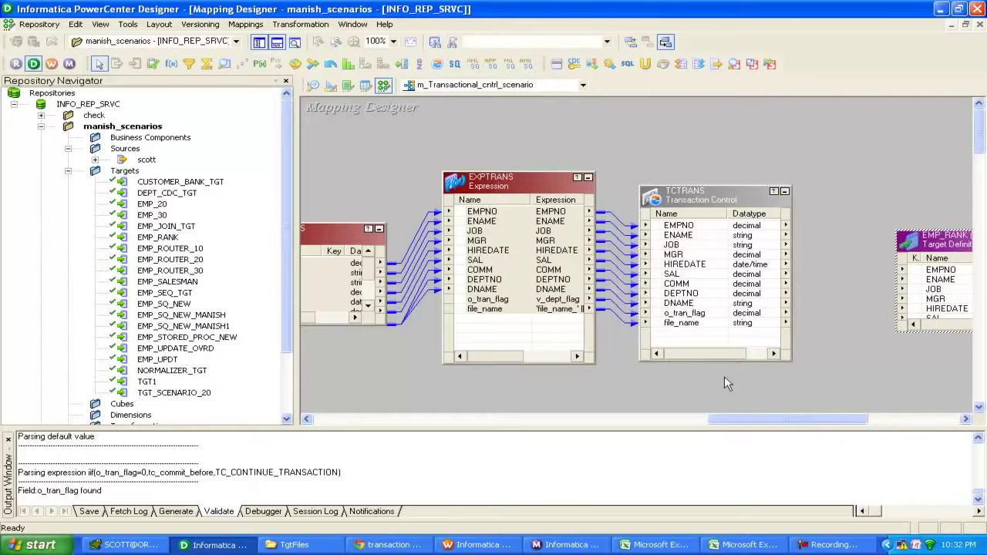
drag(774, 401, 855, 420)
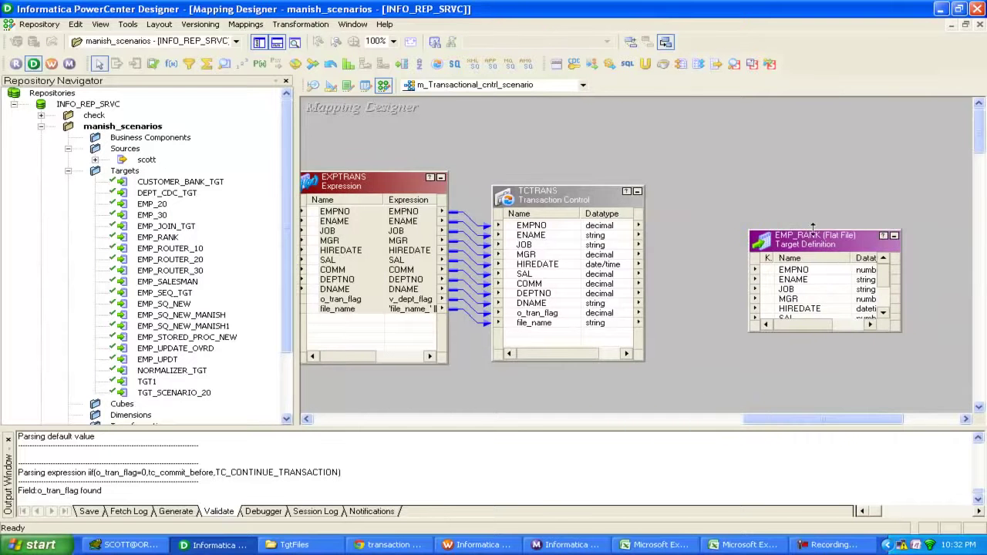
drag(813, 230, 813, 150)
right_click(530, 226)
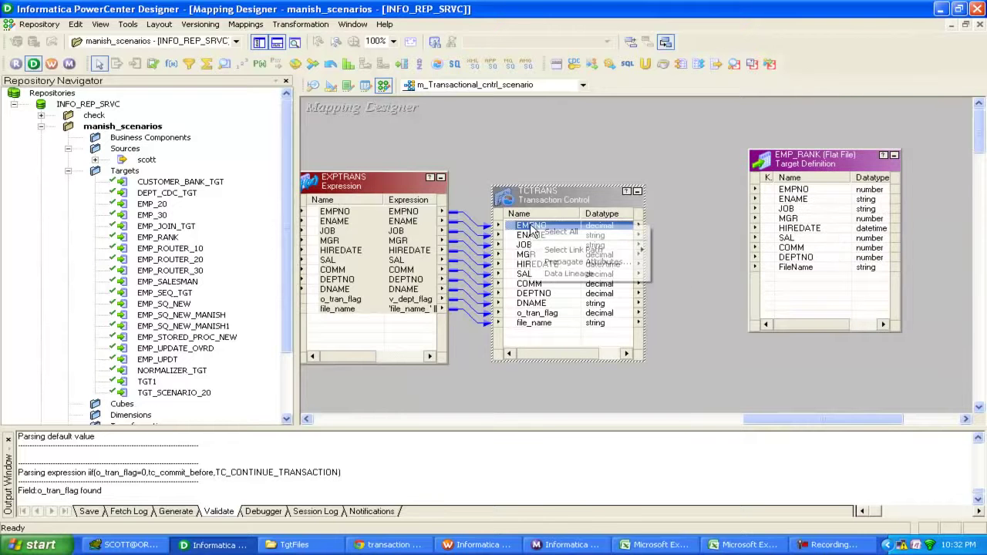
click(524, 239)
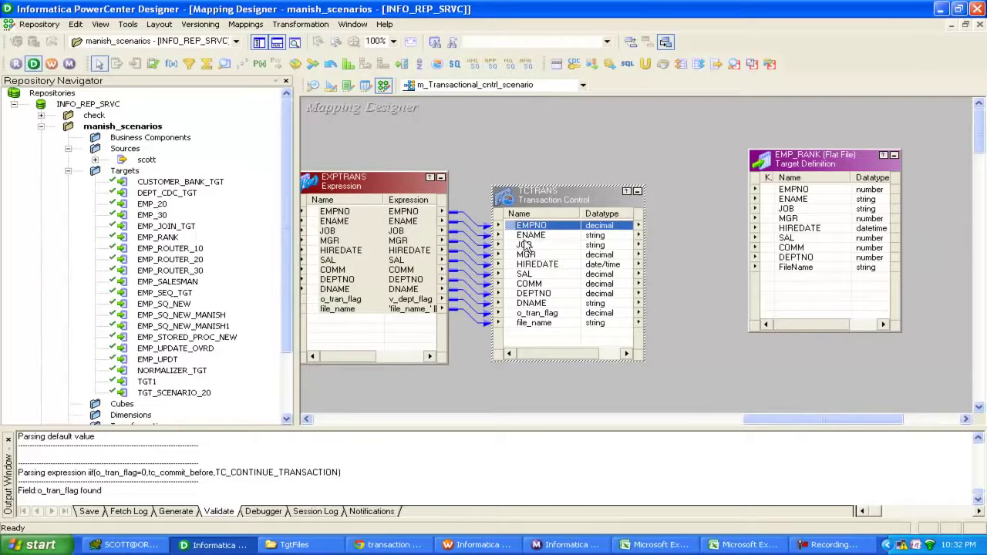
shift+click(561, 303)
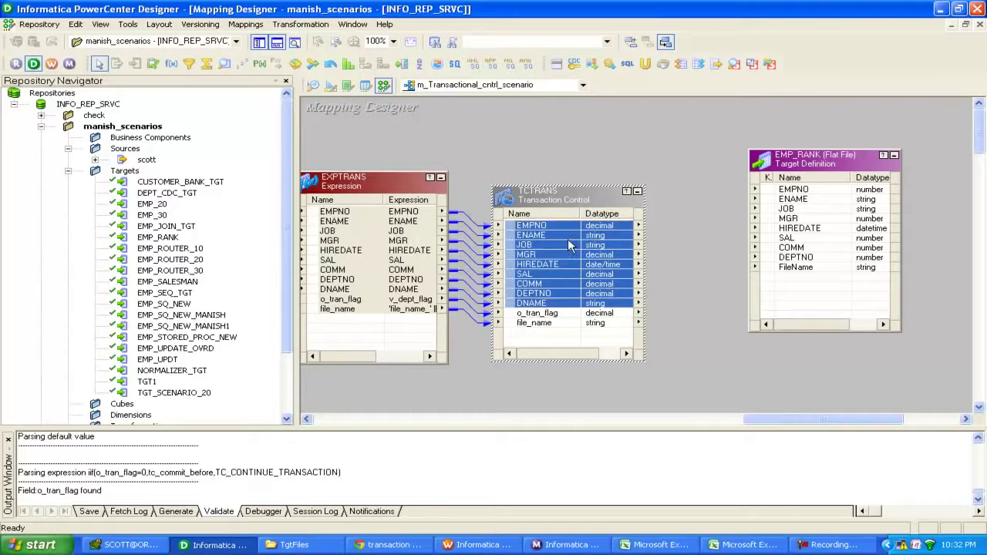
drag(570, 245, 768, 199)
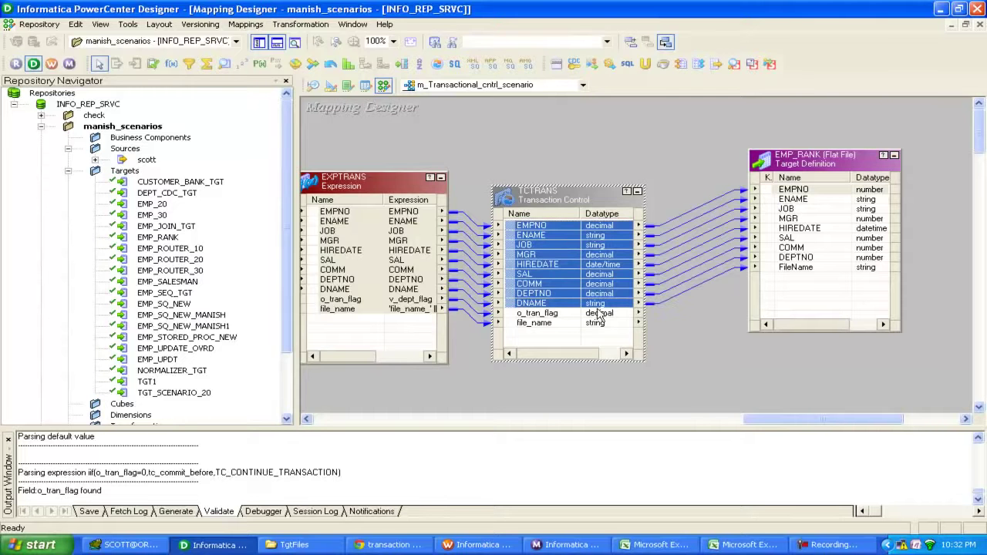
click(687, 340)
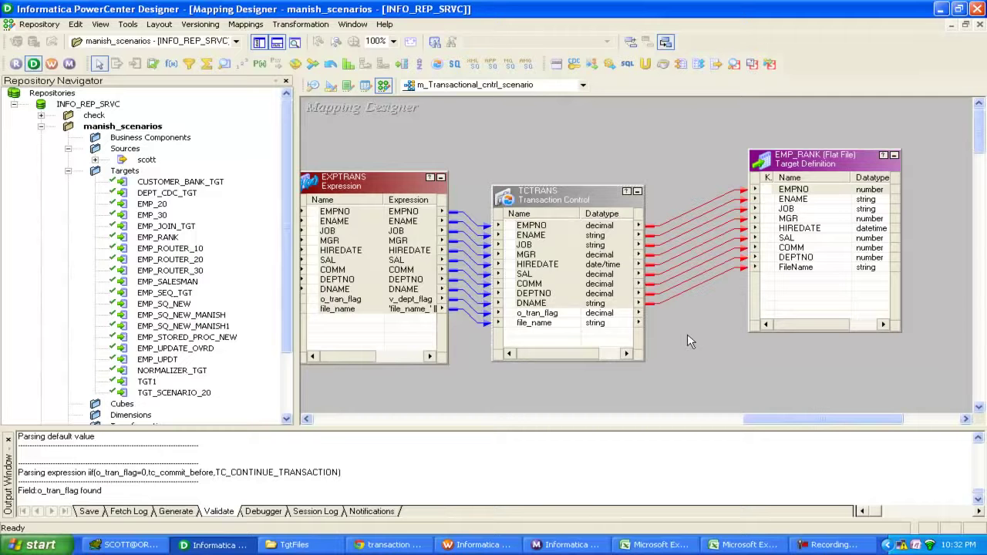
key(Delete)
Step: Link the TCTRANS ports EMPNO through DEPTNO to the matching ports of the EMP_RANK target
click(530, 225)
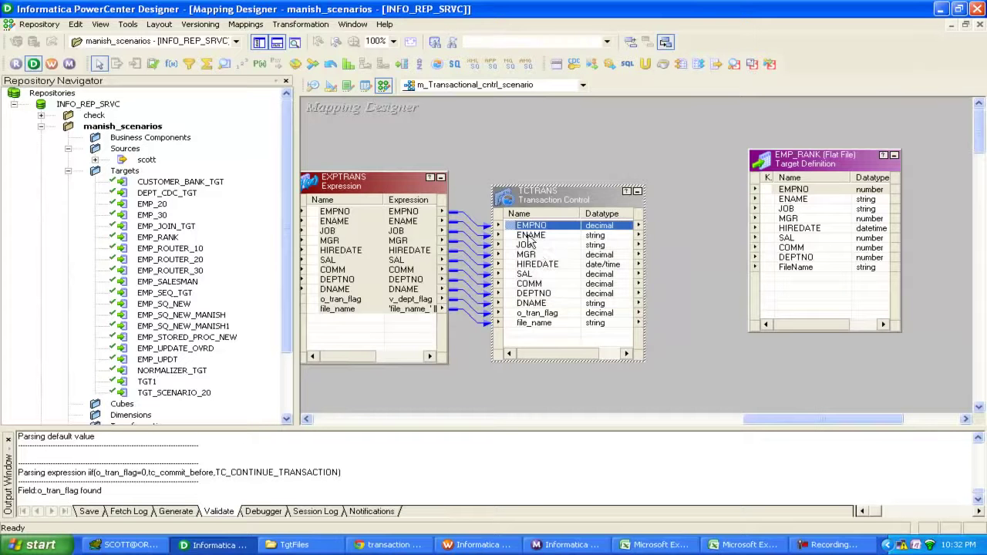
shift+click(538, 252)
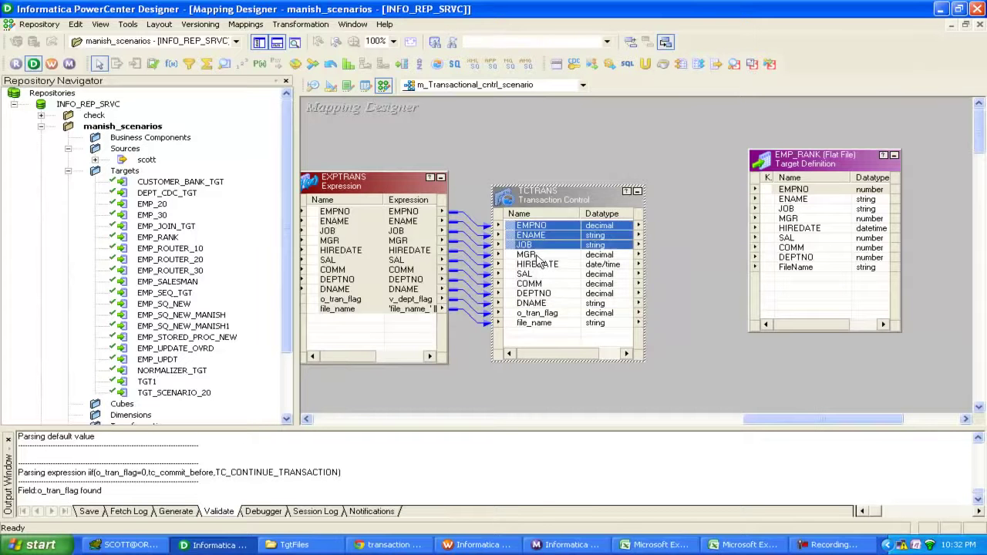
shift+click(539, 255)
shift+click(538, 296)
drag(538, 295, 775, 197)
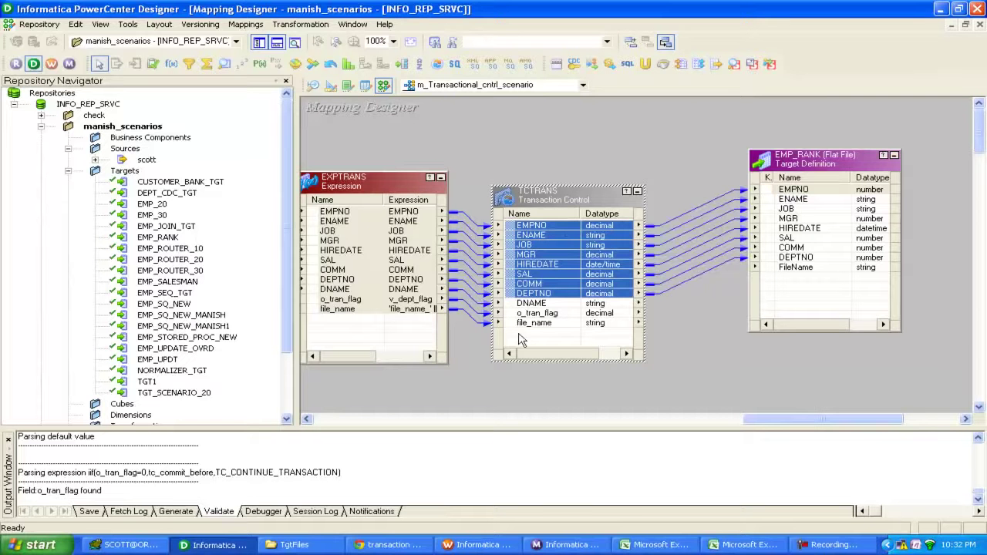
Step: Link TCTRANS's file_name port to the target's FileName port and save the mapping
click(533, 323)
drag(535, 329, 785, 272)
click(691, 318)
key(ctrl+s)
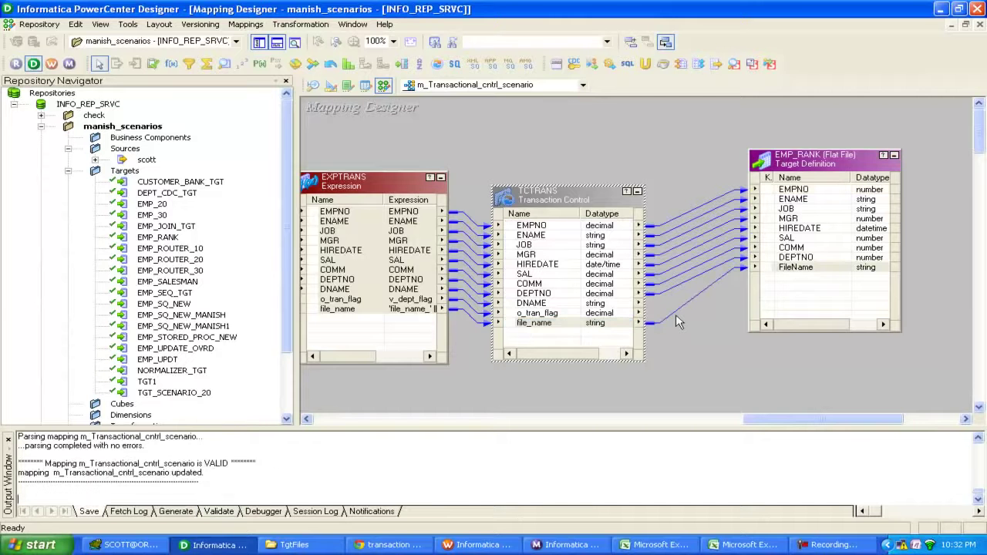
Step: Switch to Workflow Manager and close the open workflow wf_m_Transactional
click(478, 544)
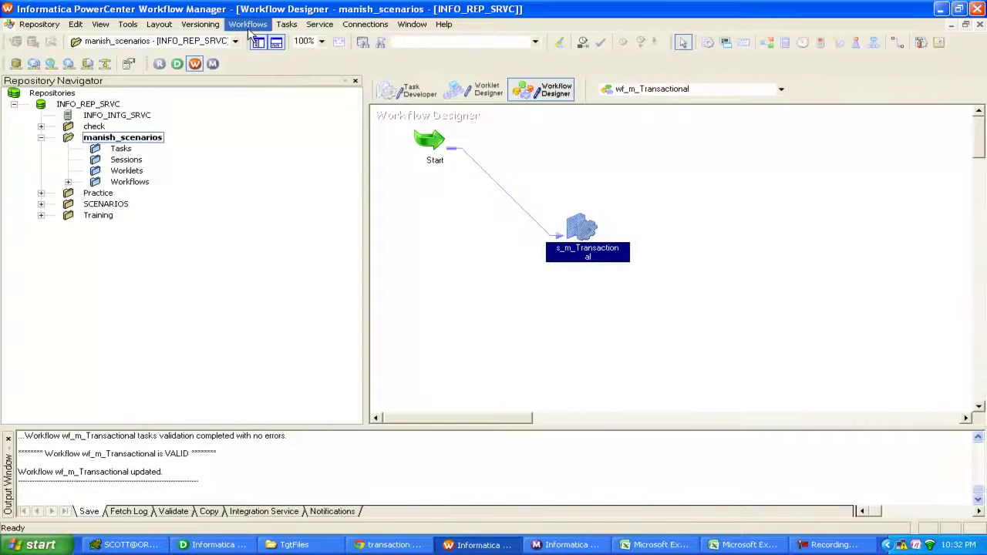
click(248, 24)
click(256, 69)
Step: Place a session for mapping m_Transactional_cntrl_scenario in the empty workspace and create its workflow as wf_m_Transactional_cntrl_scenario
click(247, 24)
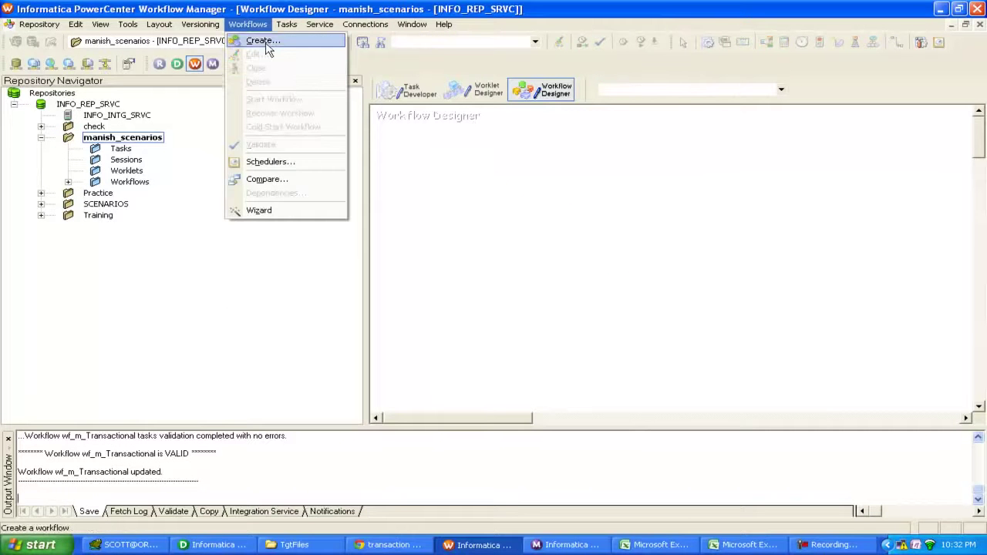
click(266, 46)
click(708, 43)
click(562, 193)
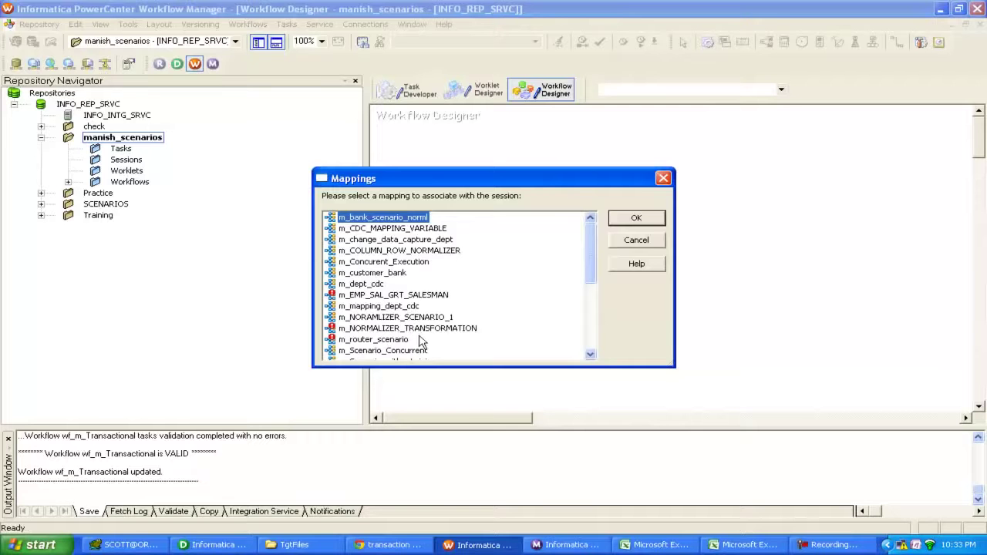
drag(592, 273, 593, 347)
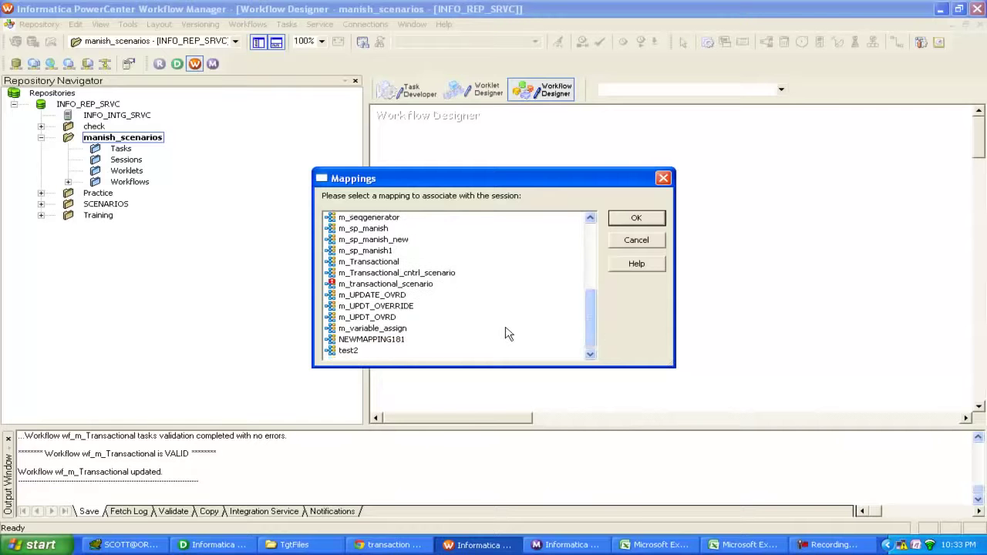
click(195, 548)
click(195, 548)
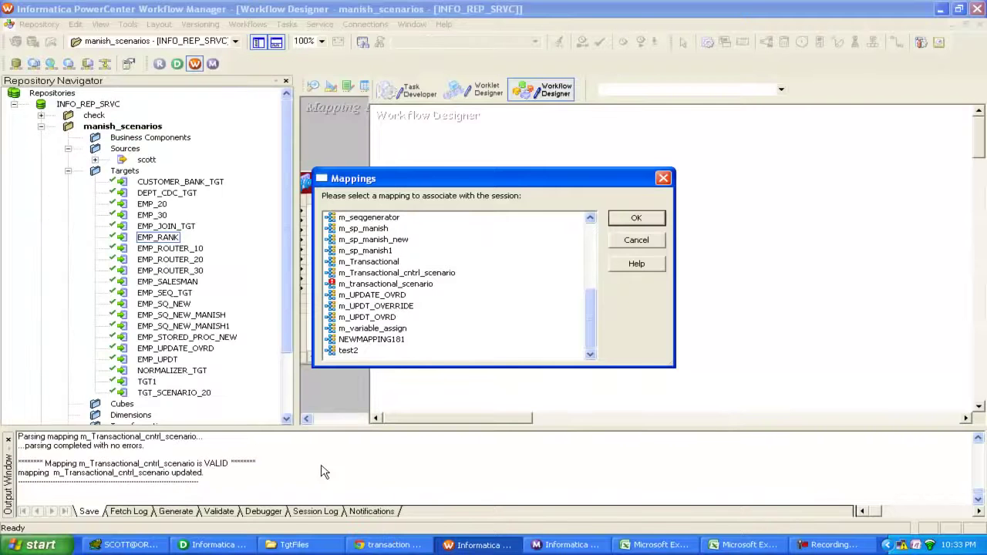
click(417, 273)
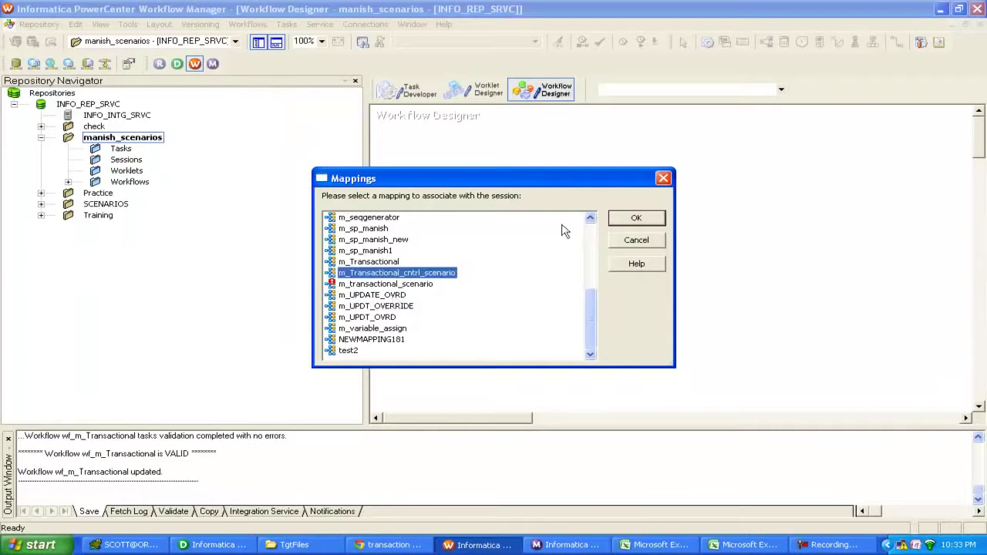
click(635, 219)
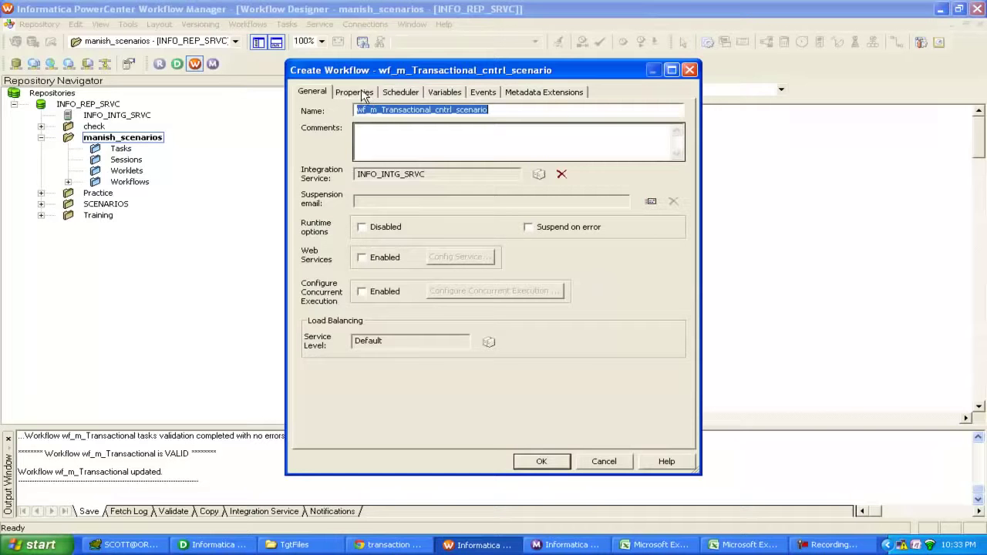
click(542, 462)
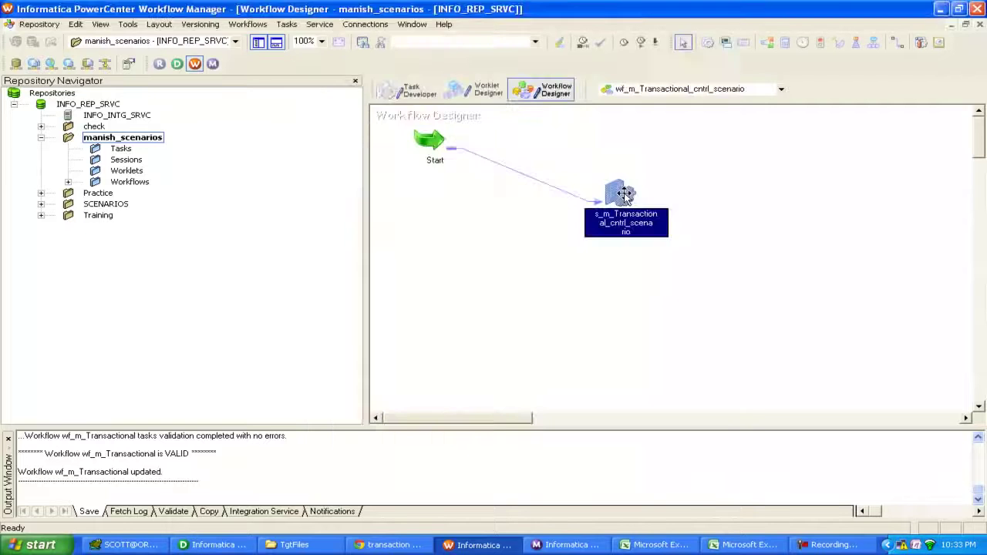
Step: Set the relational connection of source SQ_EMP to scott in the session's mapping settings
double_click(624, 196)
click(372, 33)
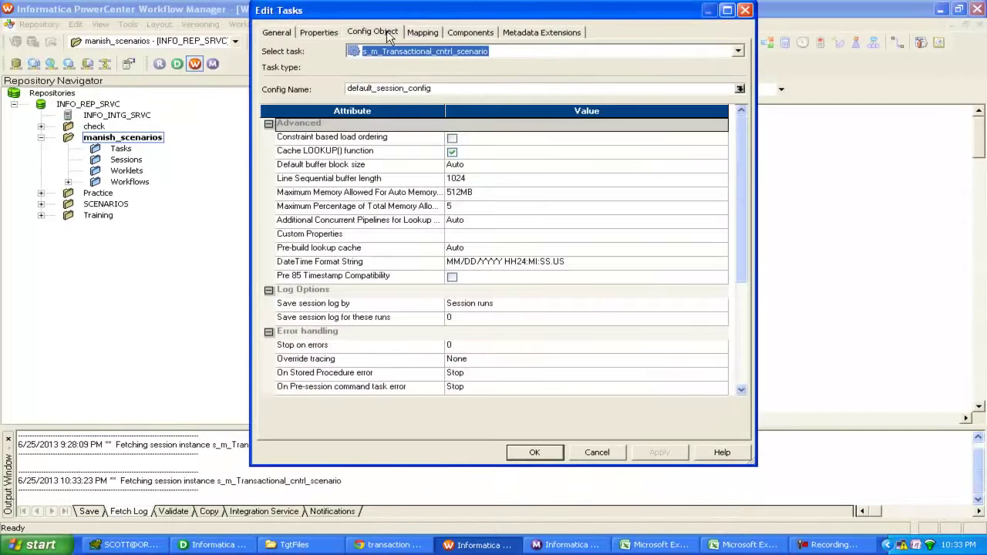
click(423, 33)
click(421, 205)
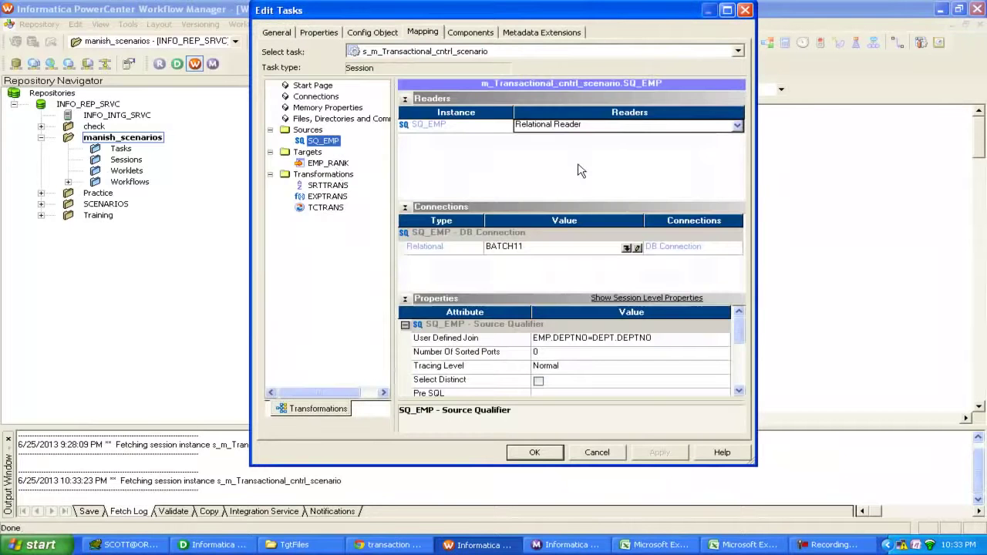
click(628, 249)
click(627, 247)
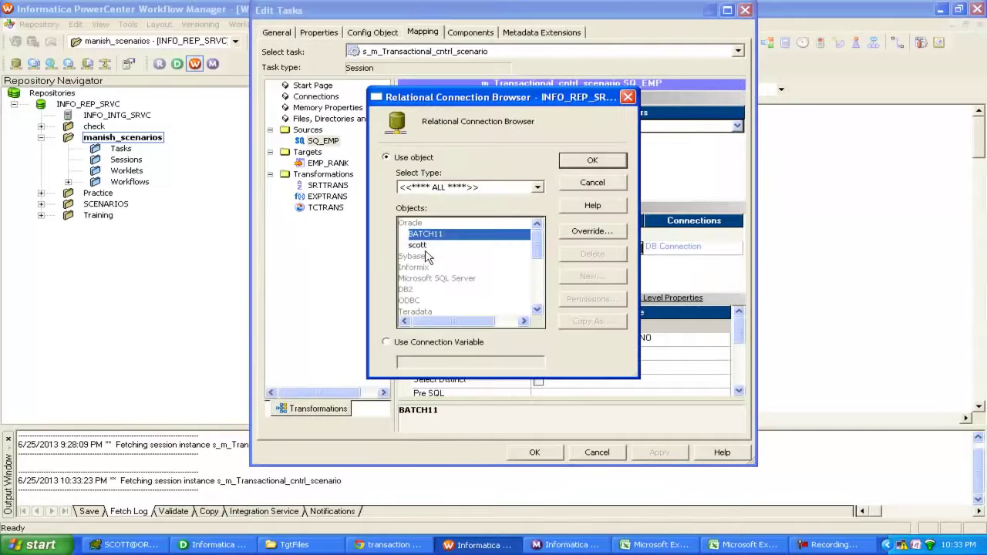
click(417, 246)
click(592, 161)
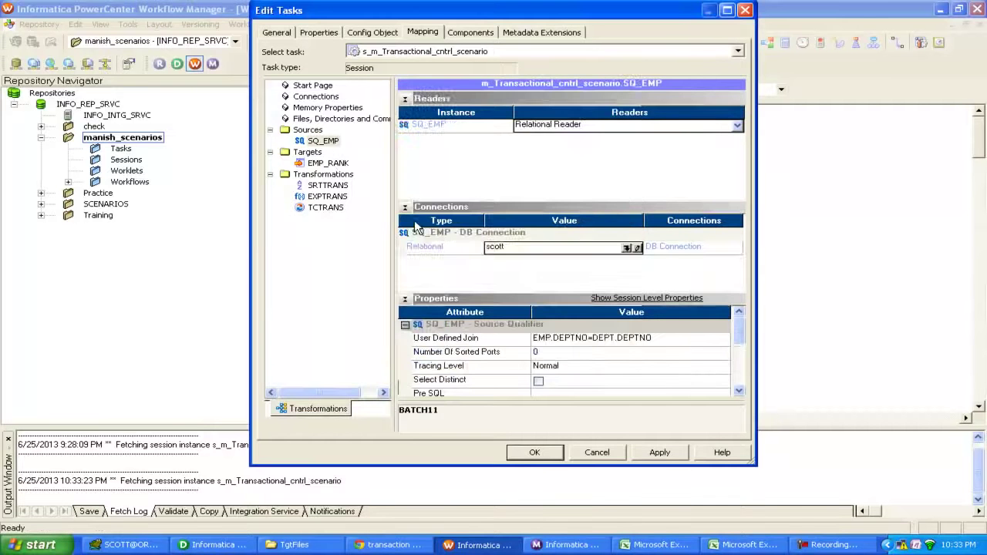
Step: Set the EMP_RANK target's header options to Output Field Names and review its remaining file properties
click(327, 164)
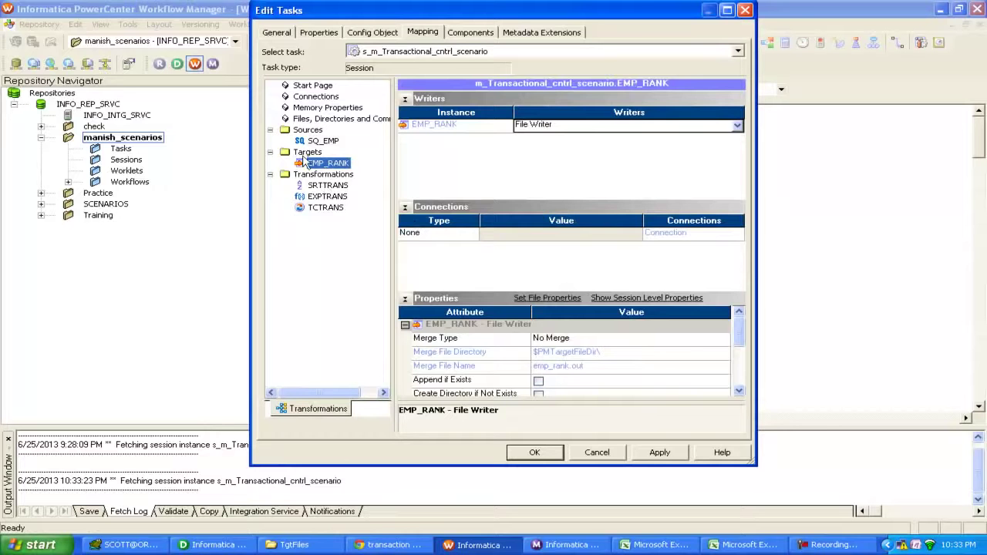
click(738, 393)
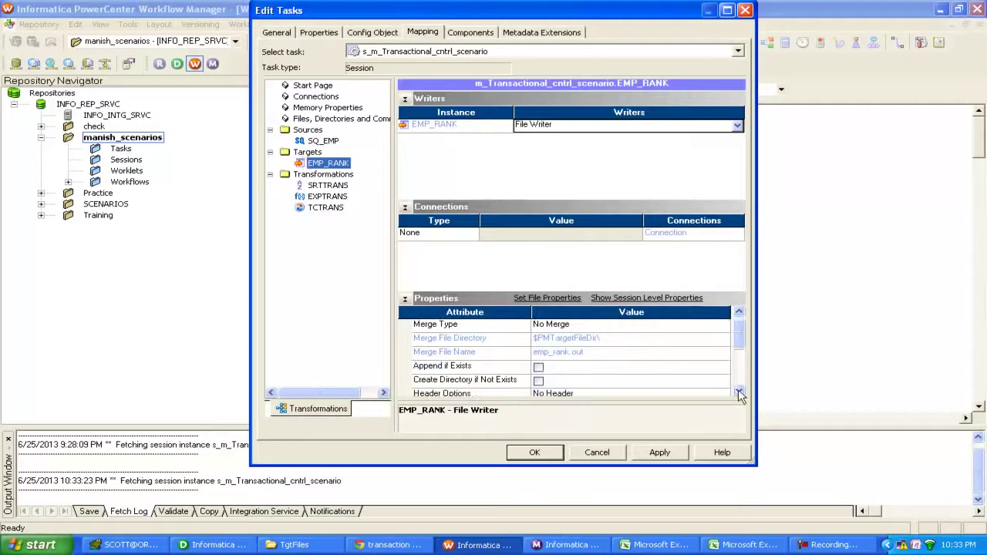
click(738, 393)
click(739, 393)
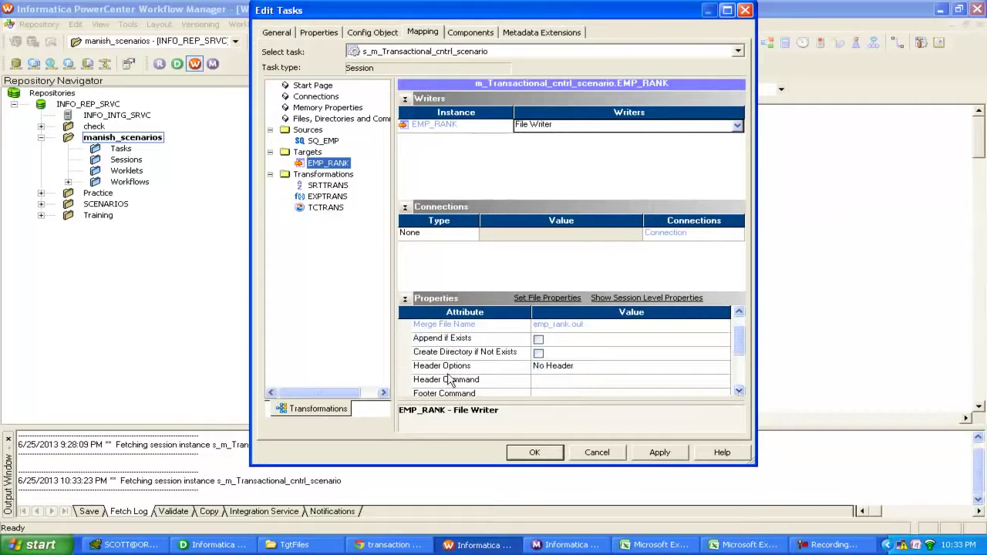
click(576, 367)
click(569, 391)
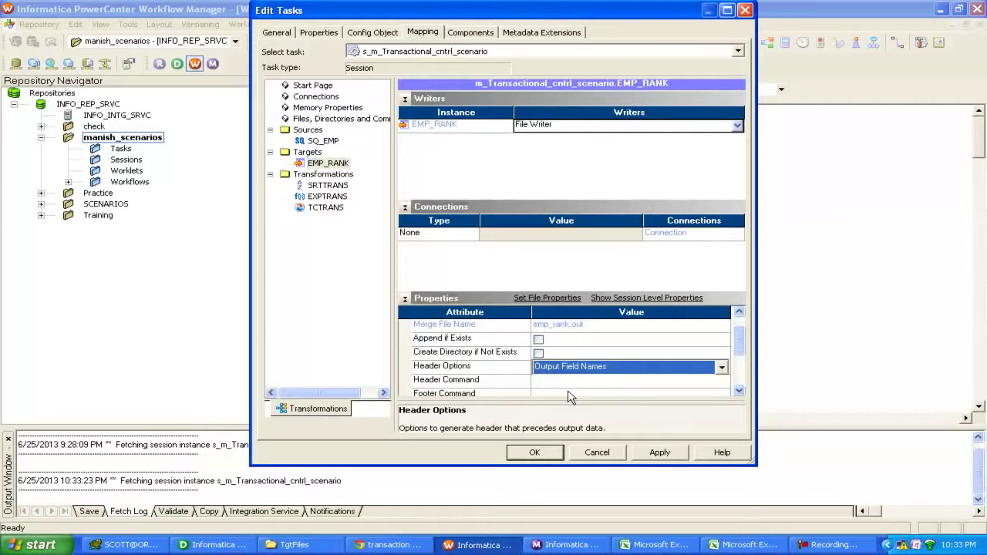
click(738, 391)
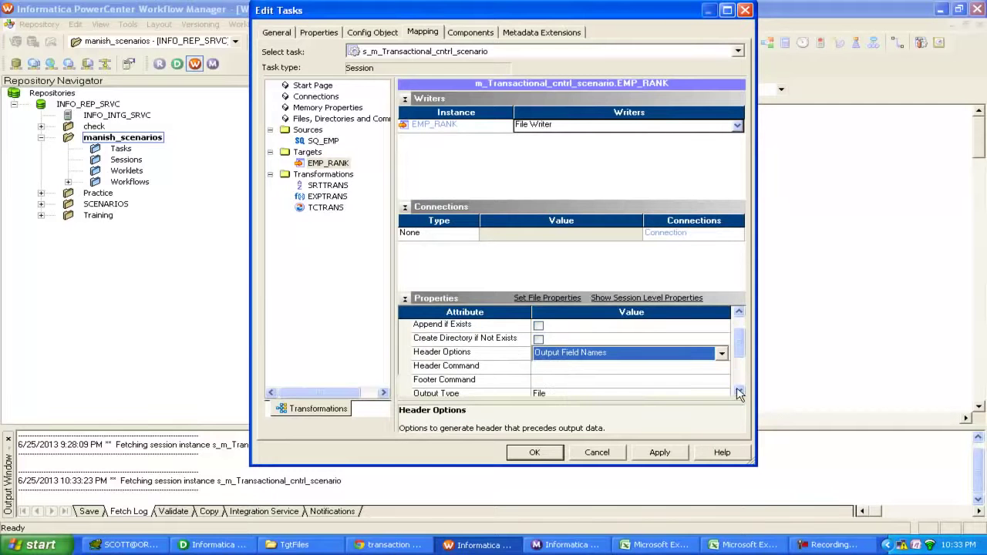
scroll(739, 393, down, 1)
scroll(739, 386, down, 1)
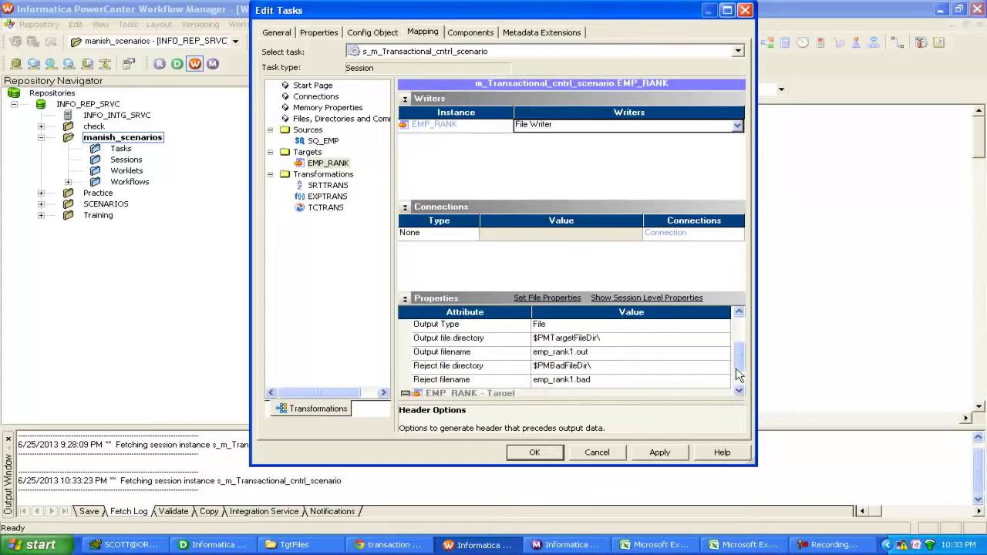
scroll(738, 376, down, 1)
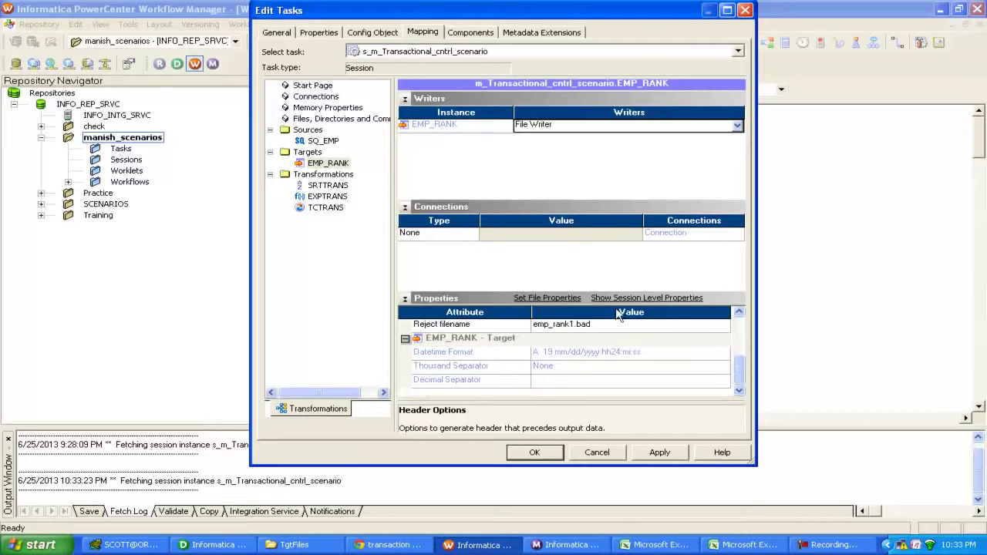
Step: Check the EMP_RANK target's delimited flat file properties, apply the session settings and save the workflow
click(546, 298)
click(617, 219)
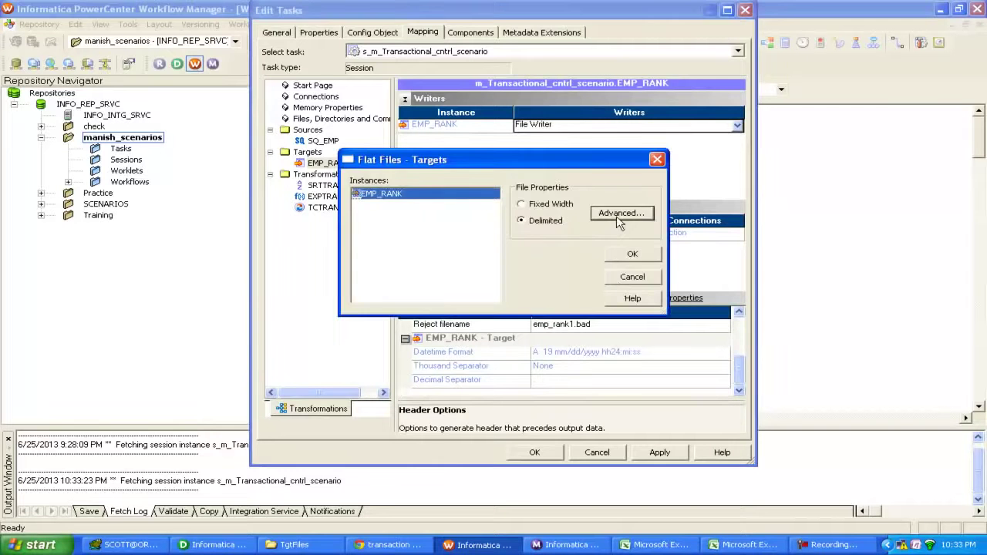
click(626, 116)
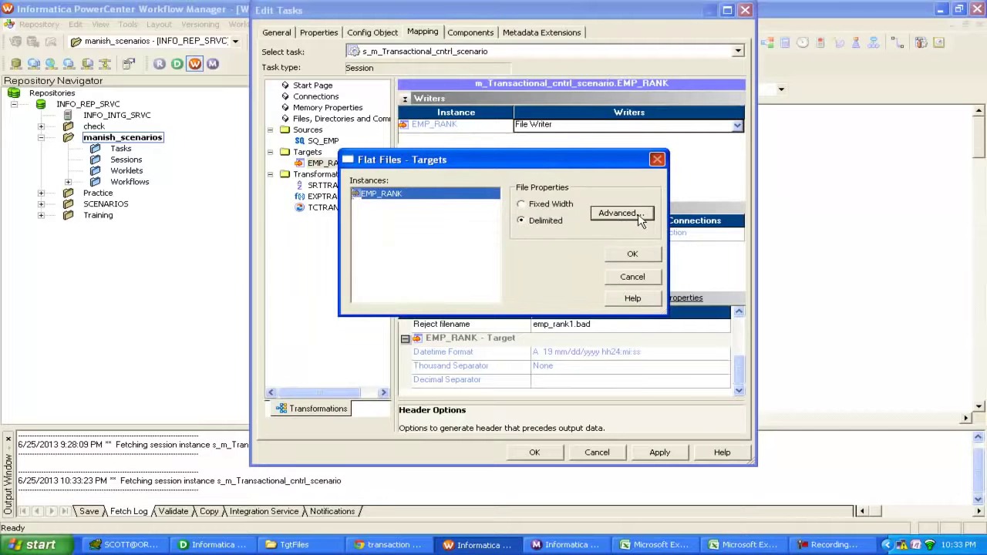
click(633, 254)
click(659, 455)
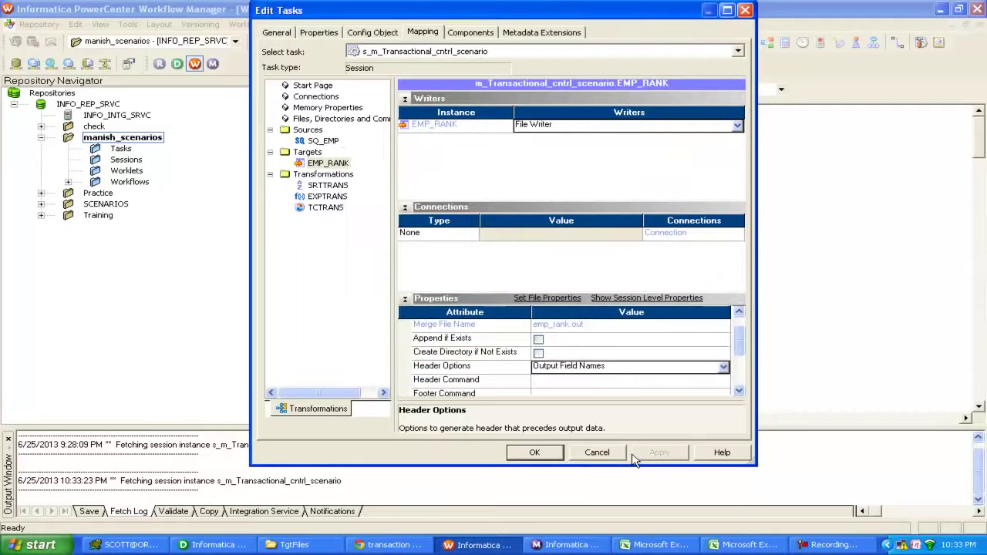
click(534, 453)
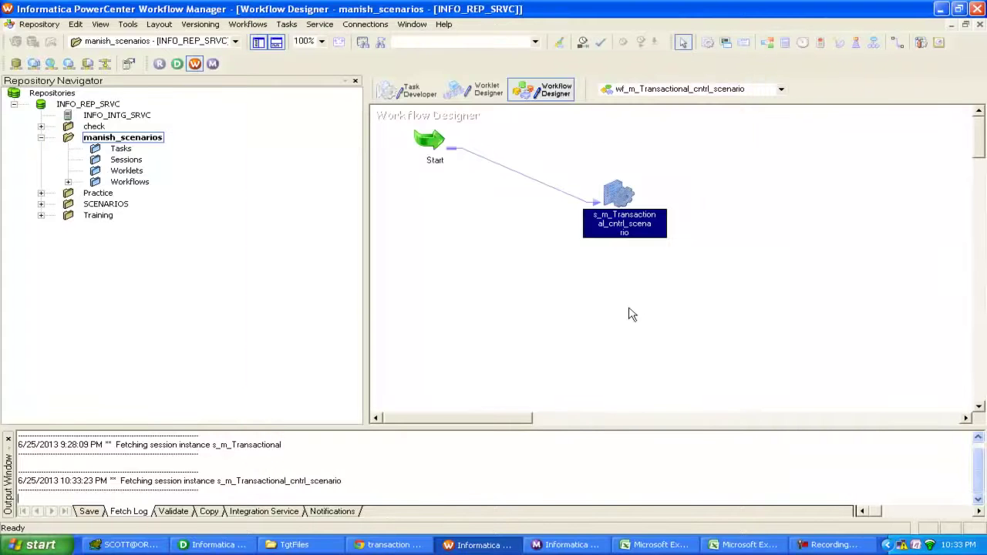
key(ctrl+s)
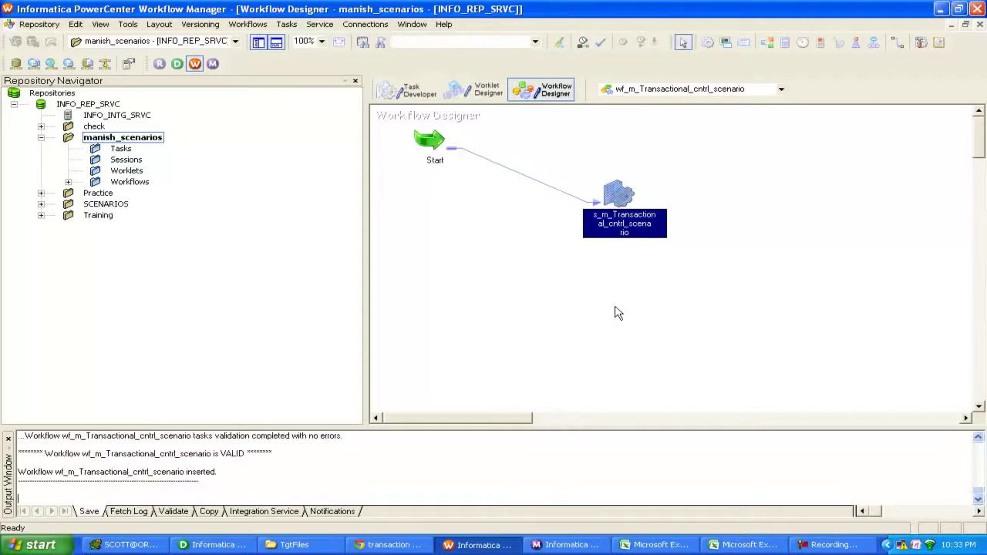
Step: Reopen session s_m_Transactional_cntrl_scenario and review the EMP_RANK target's header, output file and reject file properties
double_click(621, 194)
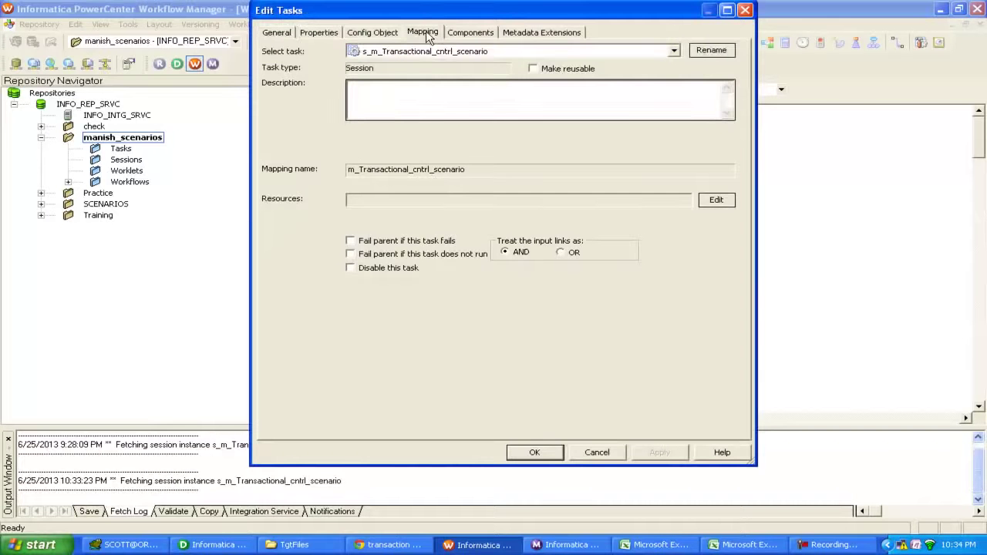
click(428, 34)
click(327, 162)
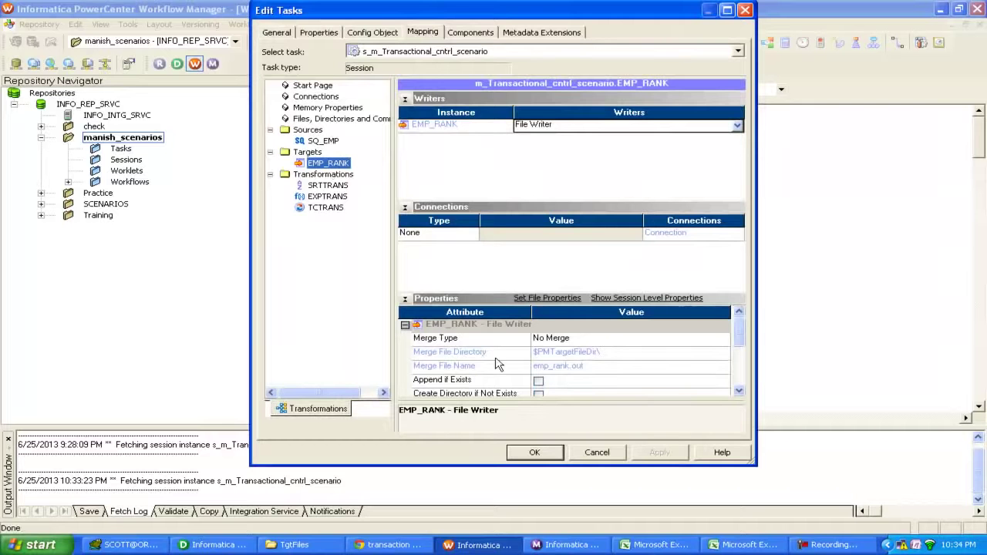
click(738, 391)
click(738, 392)
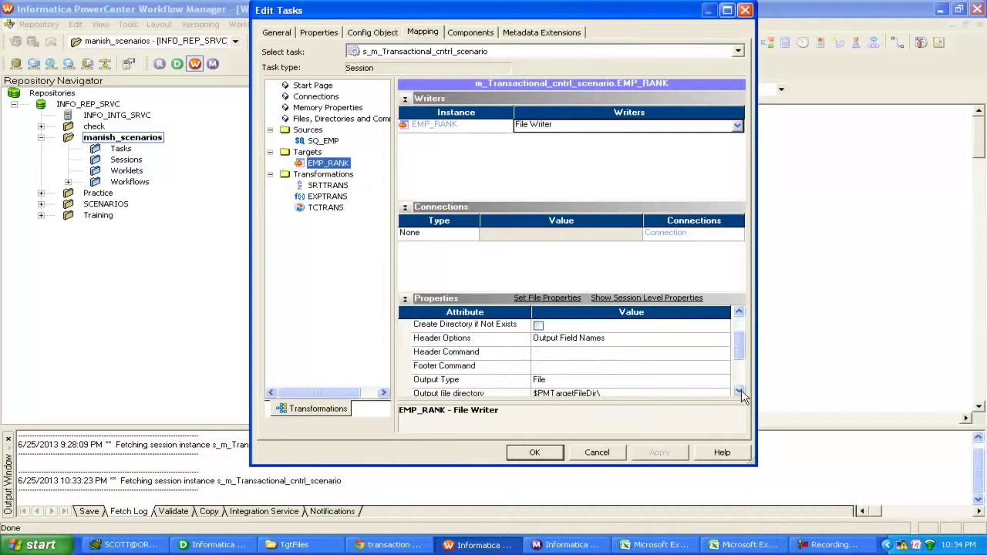
click(739, 392)
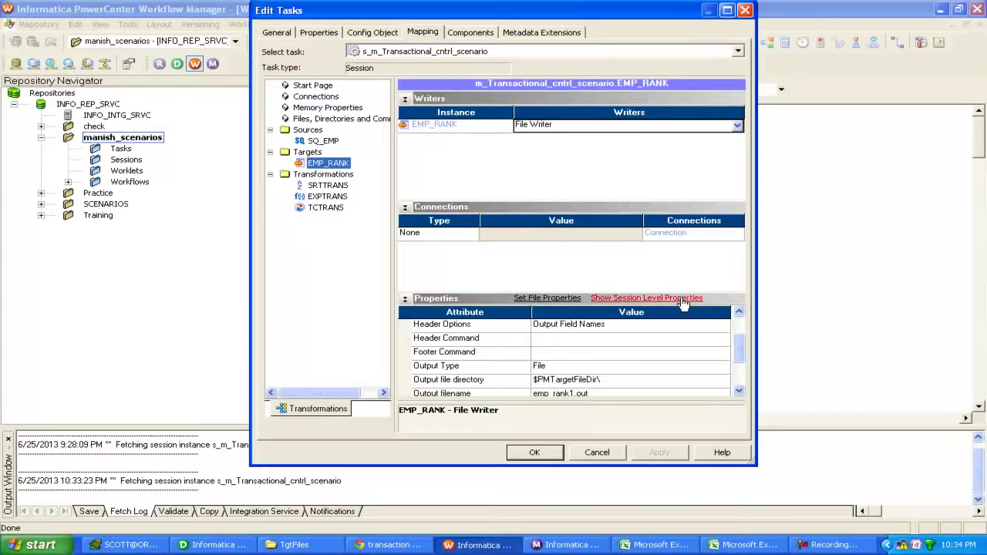
click(738, 391)
click(739, 391)
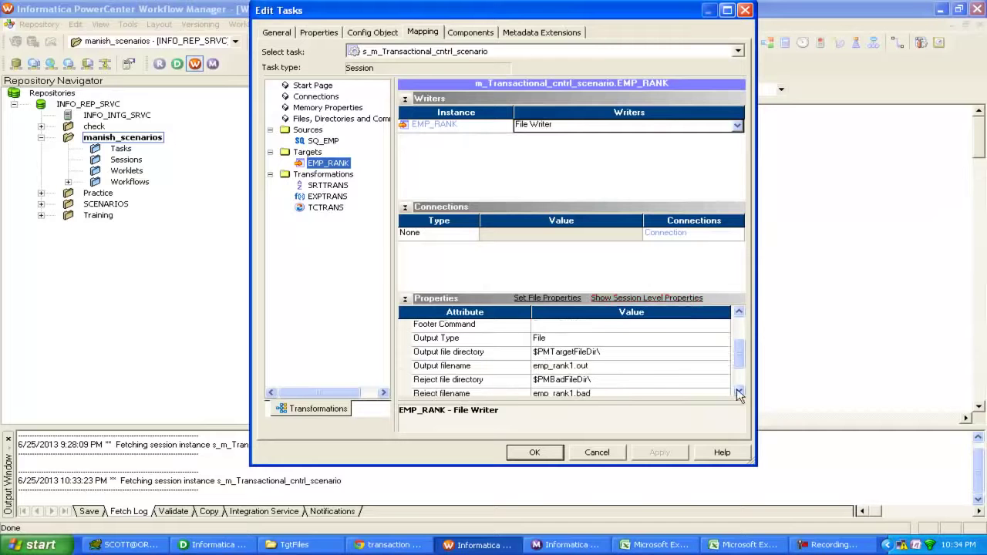
click(534, 452)
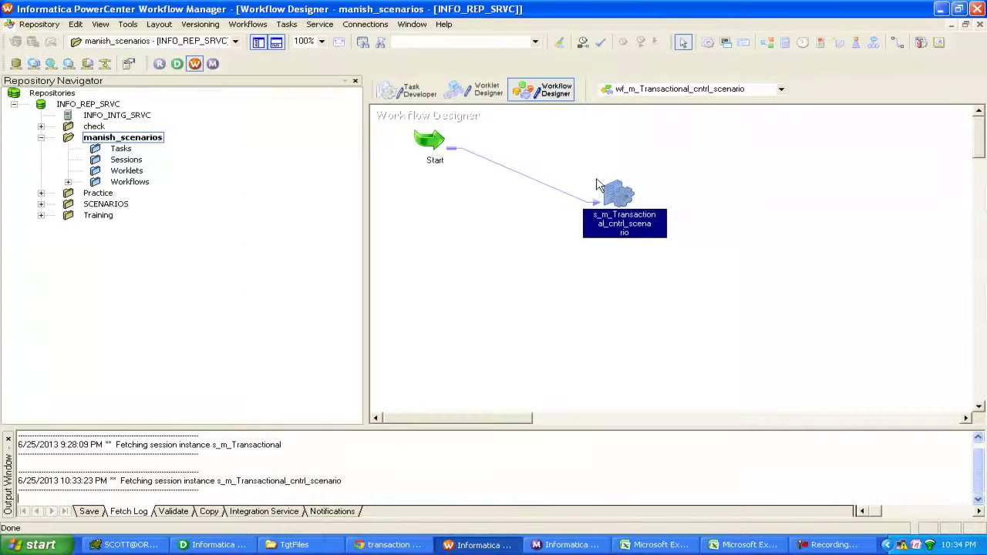
Step: Run the workflow's Start task and check the run in Workflow Monitor
right_click(432, 148)
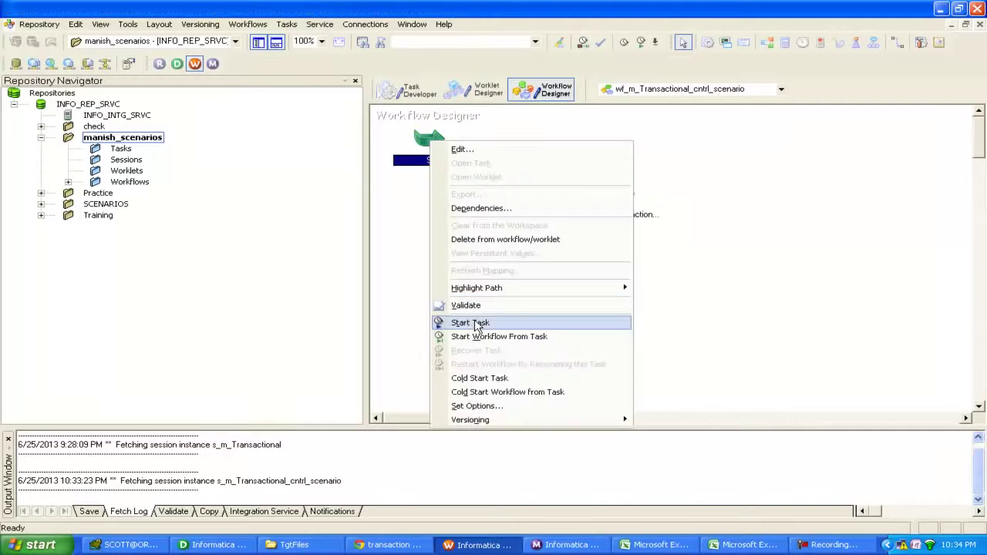
click(475, 323)
click(595, 549)
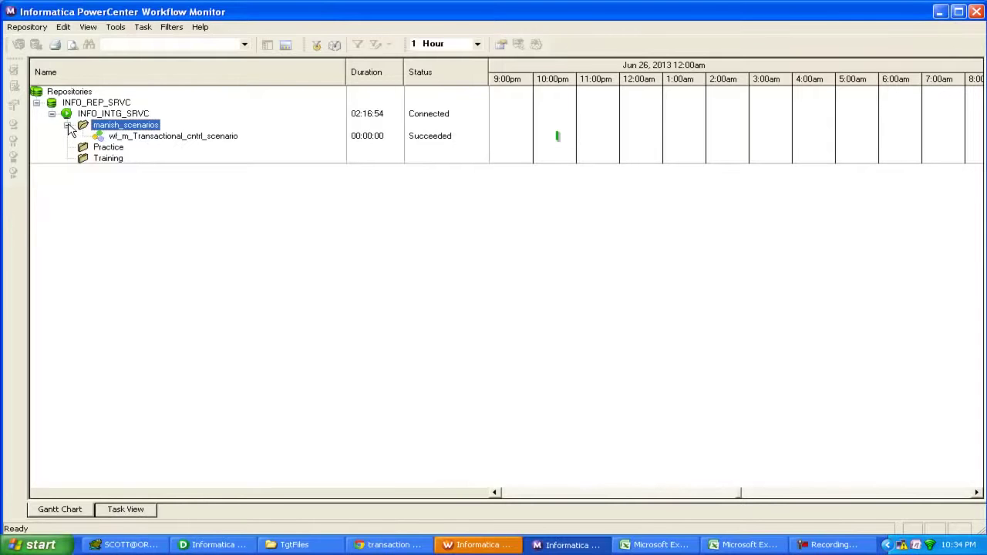
click(493, 545)
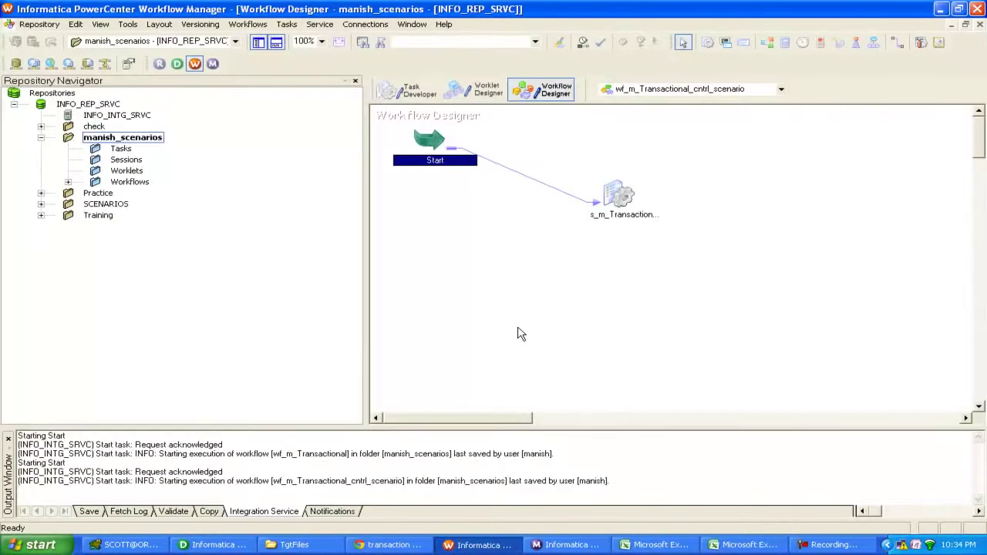
click(575, 545)
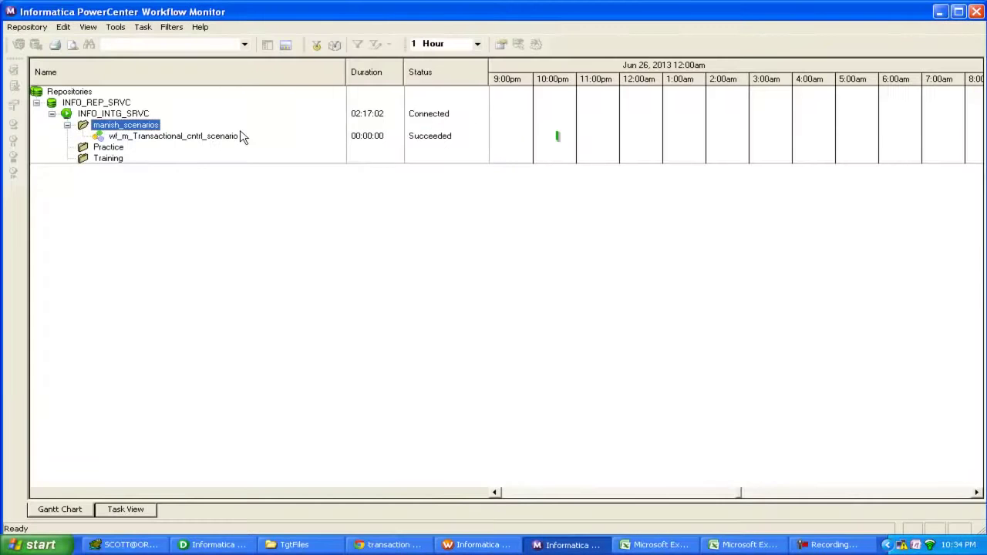
Step: Restart wf_m_Transactional_cntrl_scenario from Workflow Monitor and open the run properties of its session
click(207, 137)
right_click(206, 139)
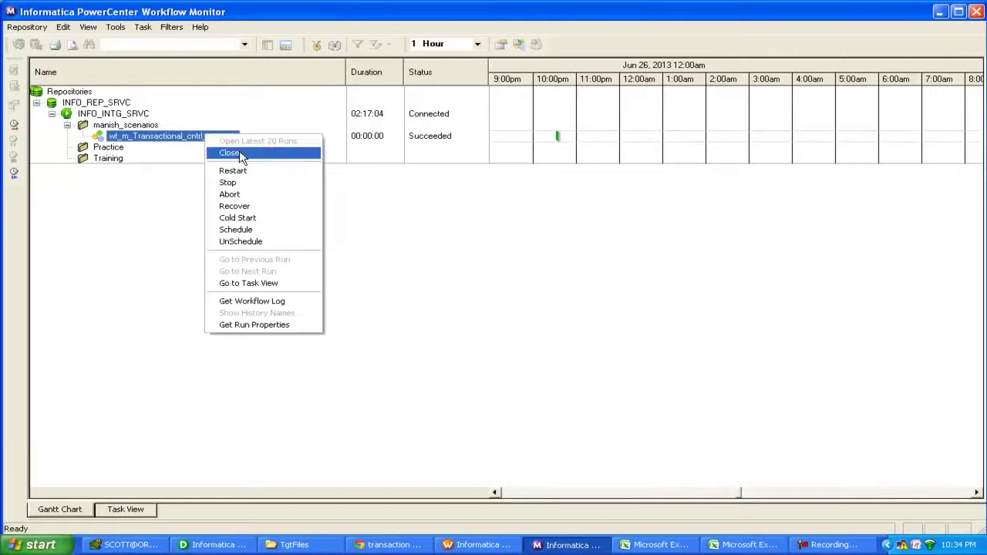
click(239, 173)
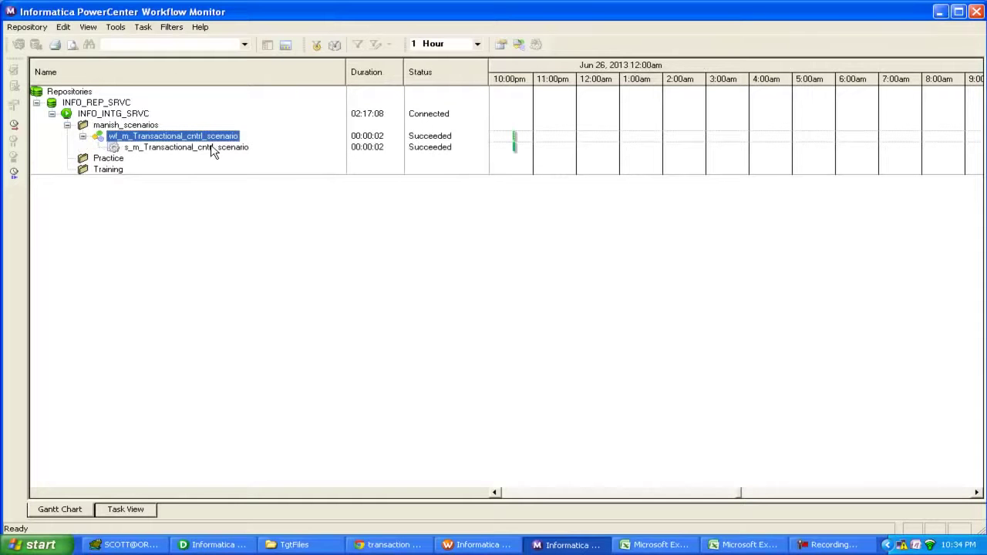
right_click(213, 148)
click(269, 319)
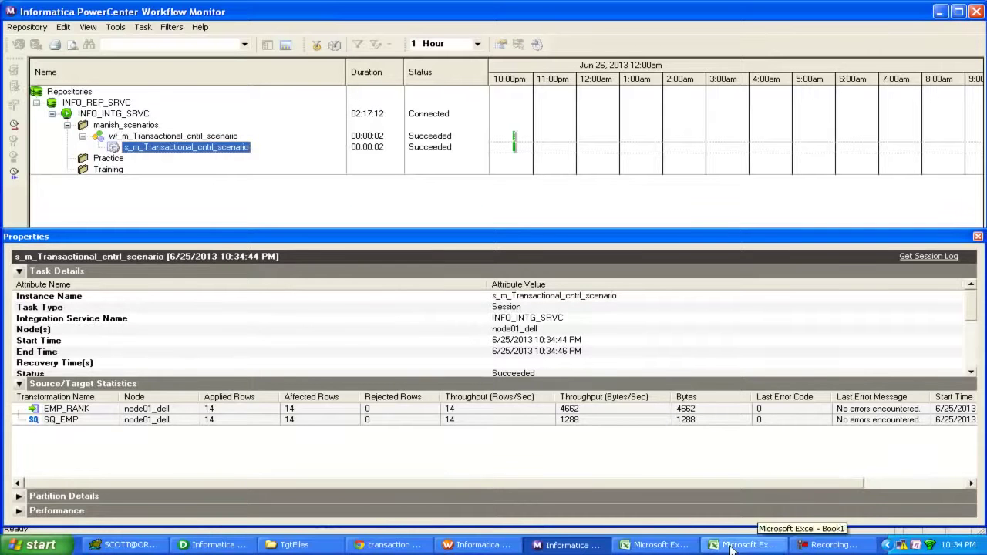
Step: Switch to Windows Explorer and browse to the folder C:\Informatica\PowerCenter8.6.1\server\infa_shared\TgtFiles
click(297, 542)
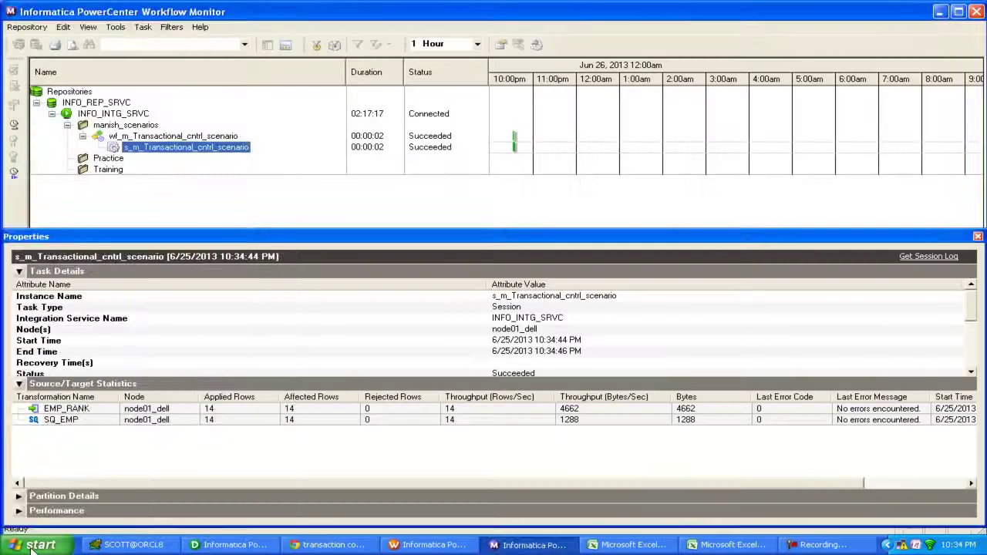
click(35, 545)
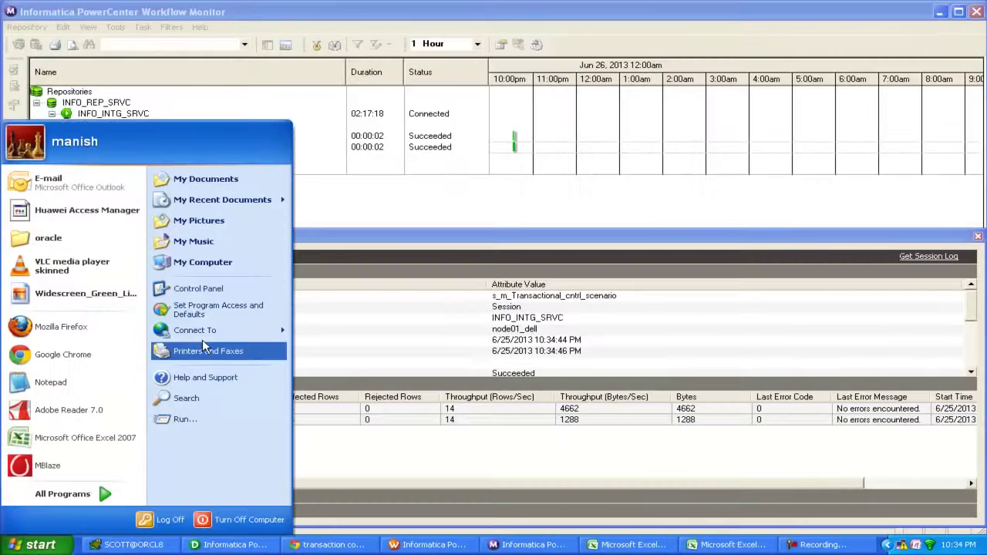
click(227, 262)
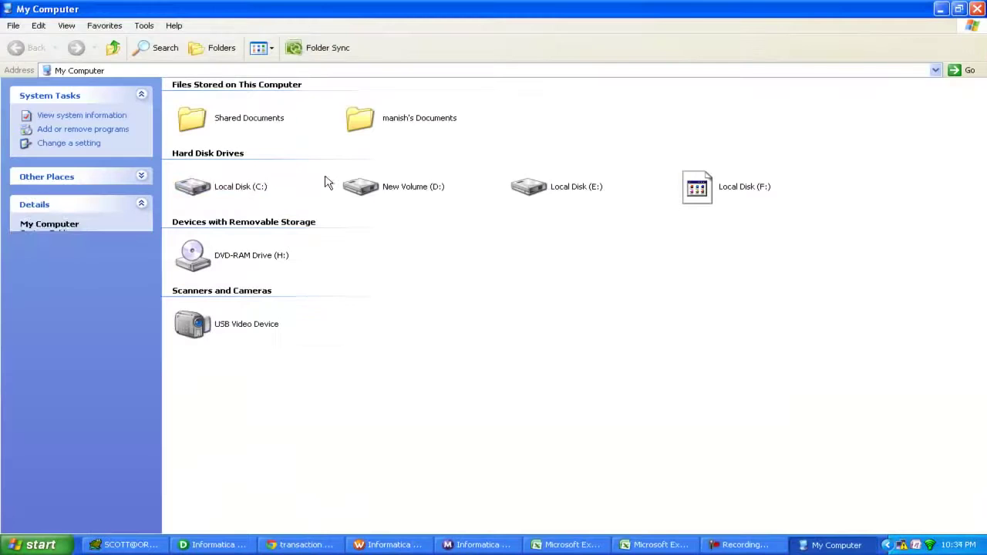
double_click(195, 184)
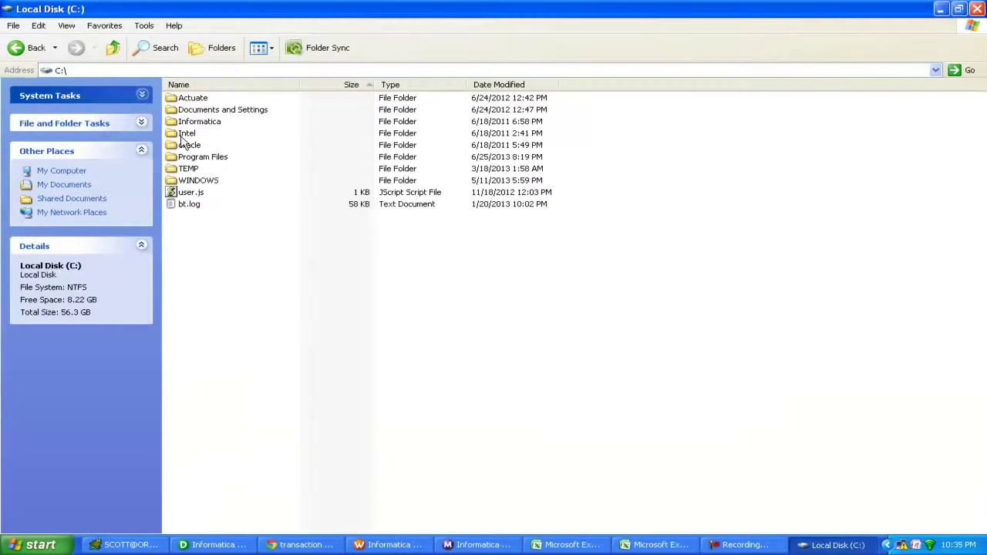
double_click(193, 122)
double_click(214, 97)
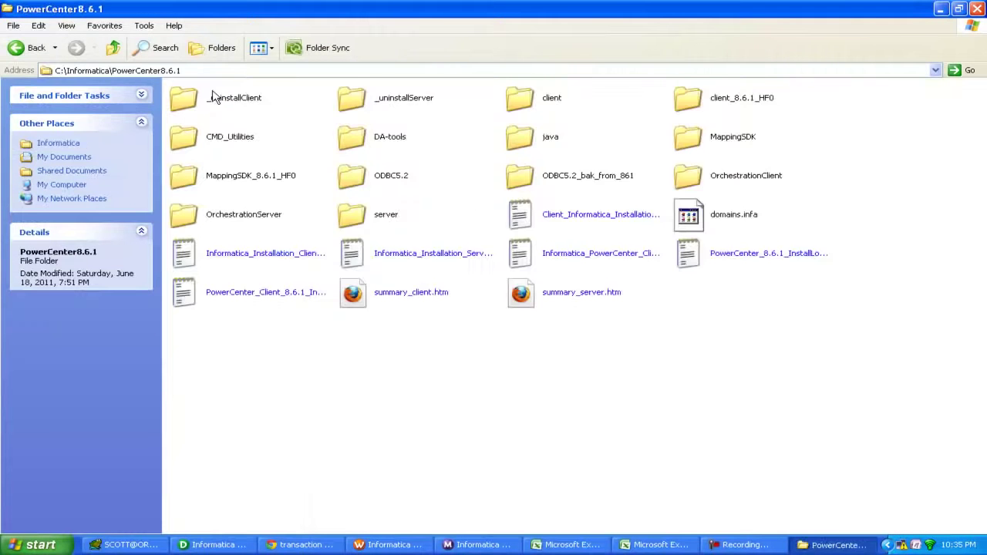
double_click(377, 218)
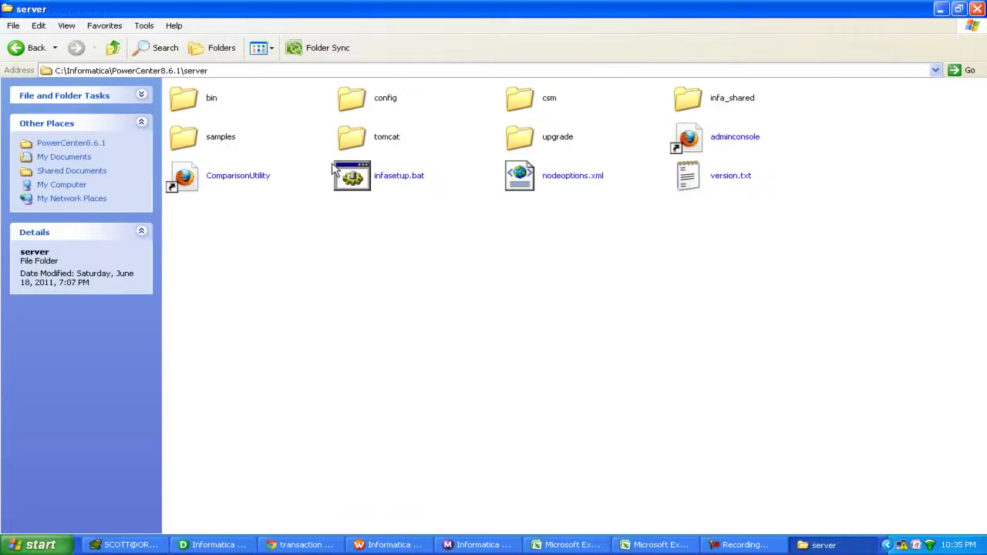
double_click(715, 105)
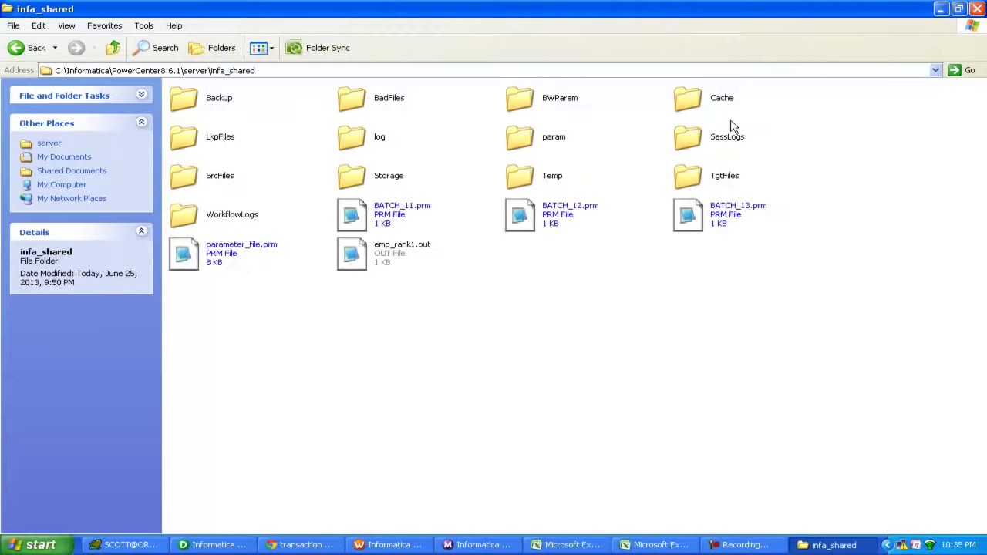
double_click(712, 176)
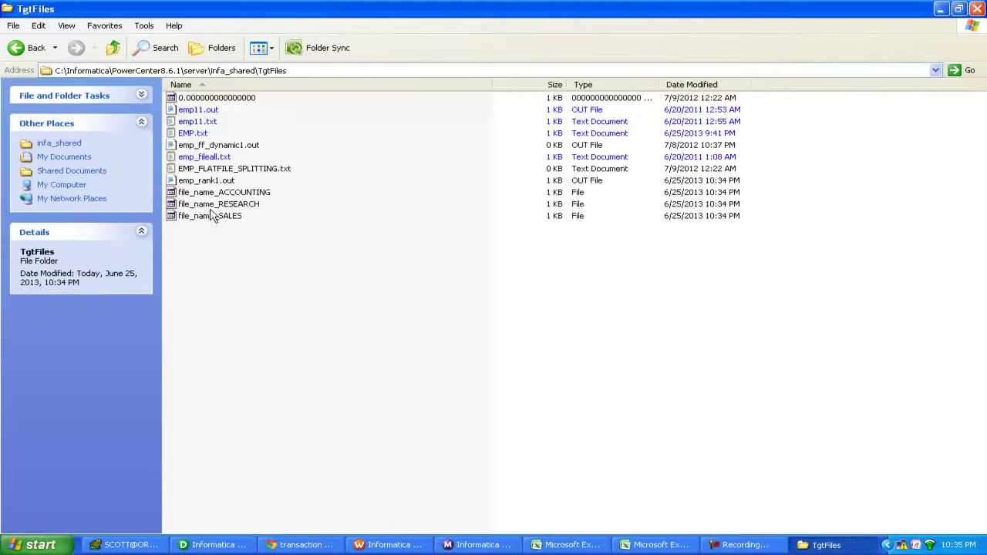
Step: Open the target file file_name_ACCOUNTING in Notepad to inspect its records
click(248, 193)
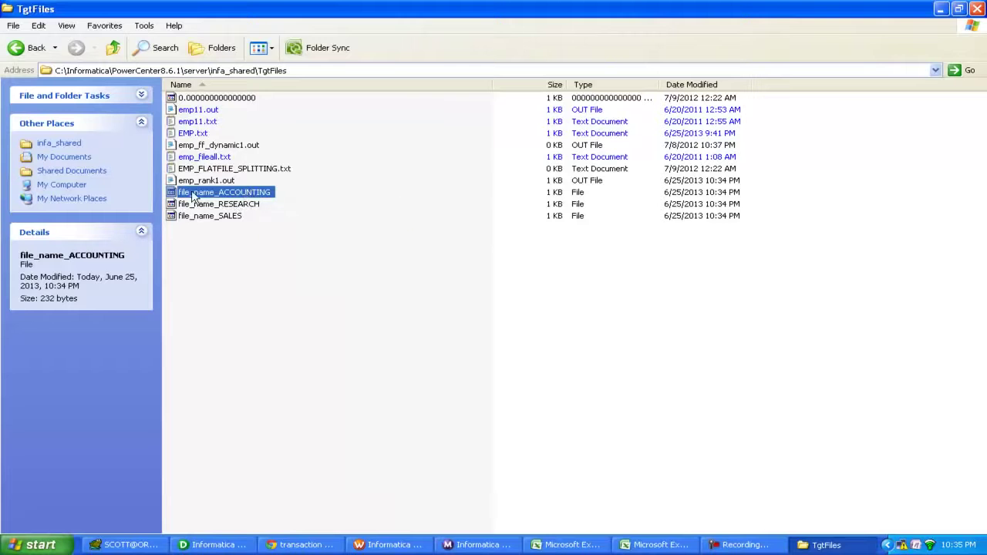
right_click(233, 193)
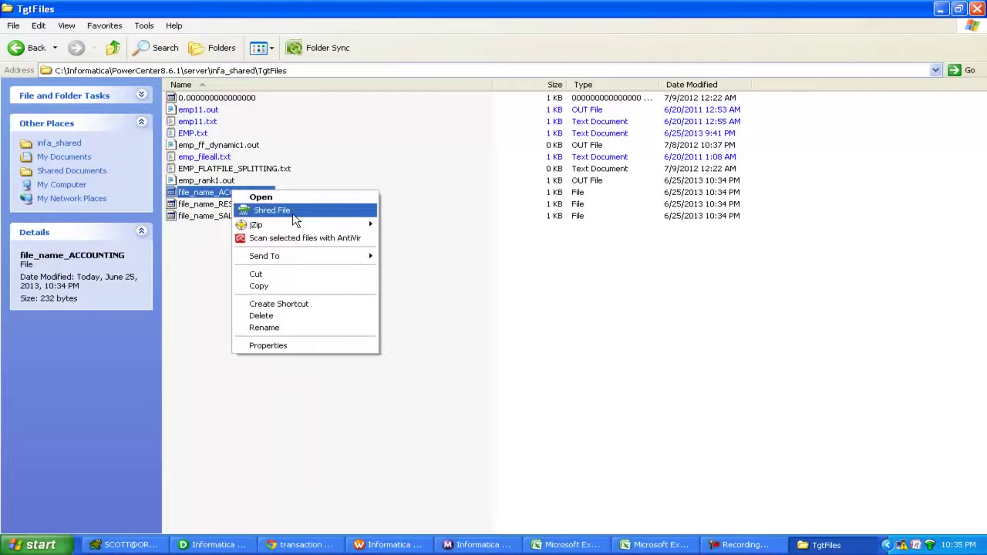
click(293, 211)
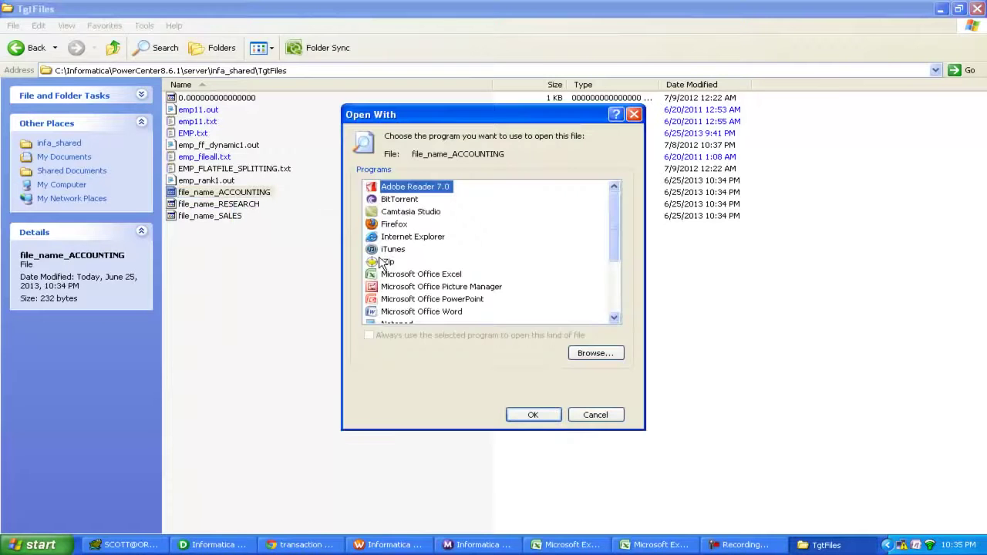
drag(614, 252, 613, 261)
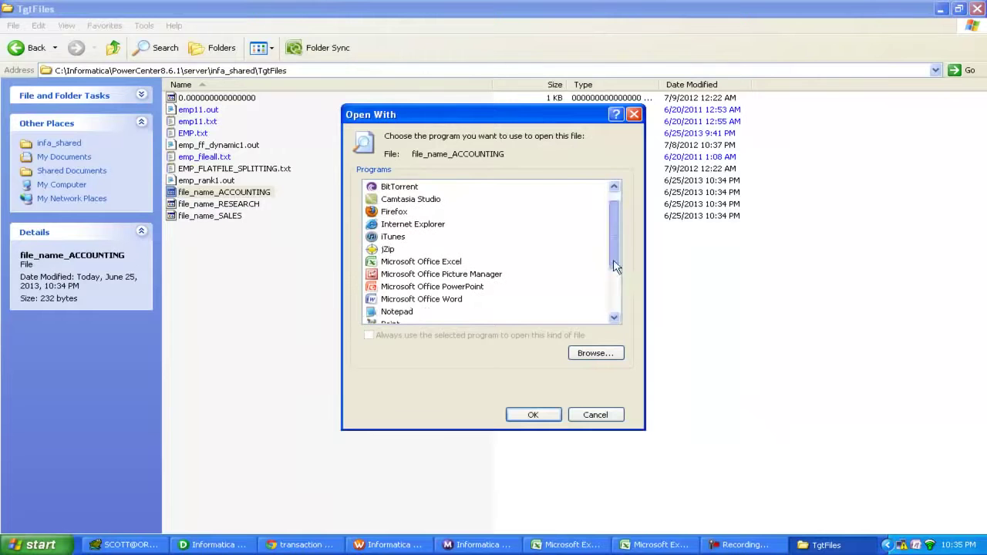
click(397, 313)
double_click(398, 313)
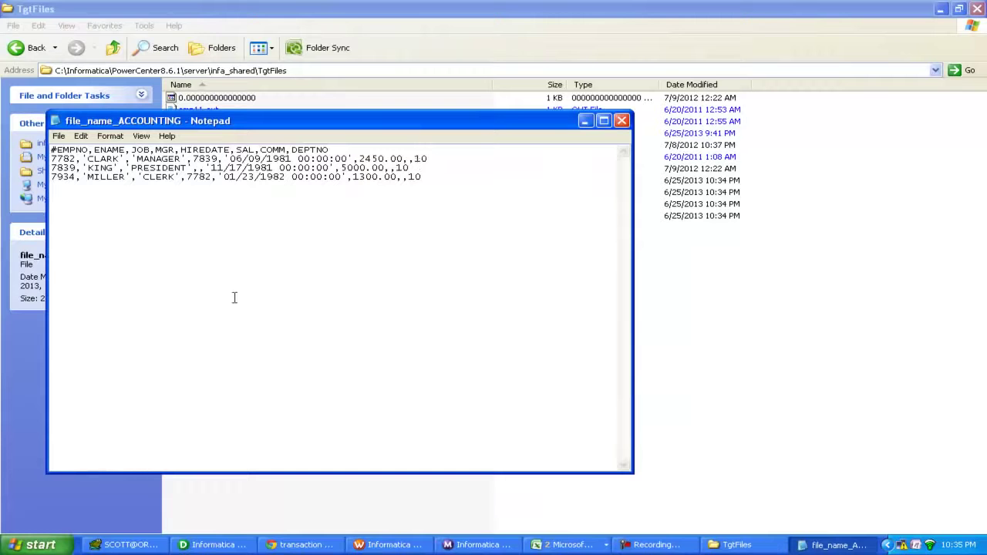
Step: Switch to Toad, view the data of table DEPT to compare department names, and return to the TgtFiles folder
click(111, 547)
right_click(868, 215)
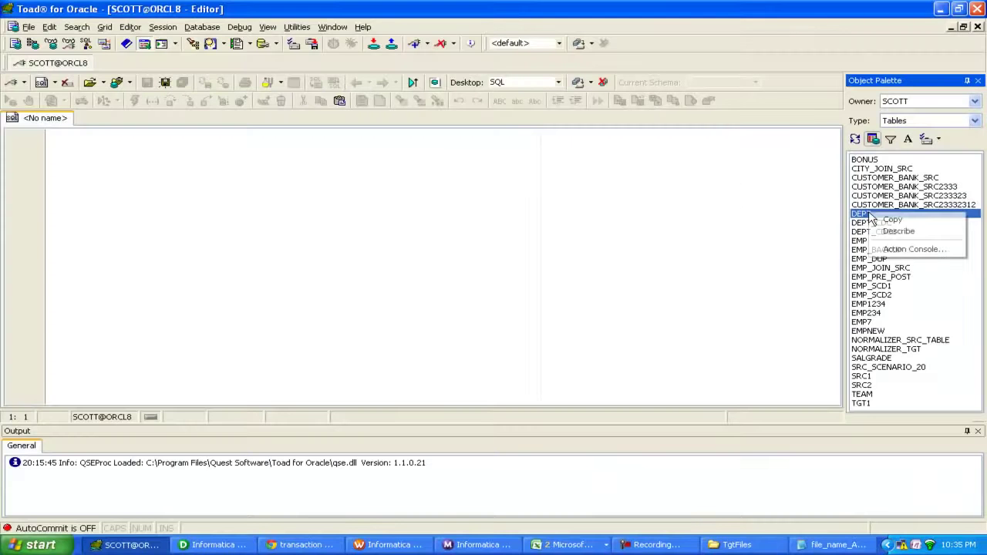
click(898, 231)
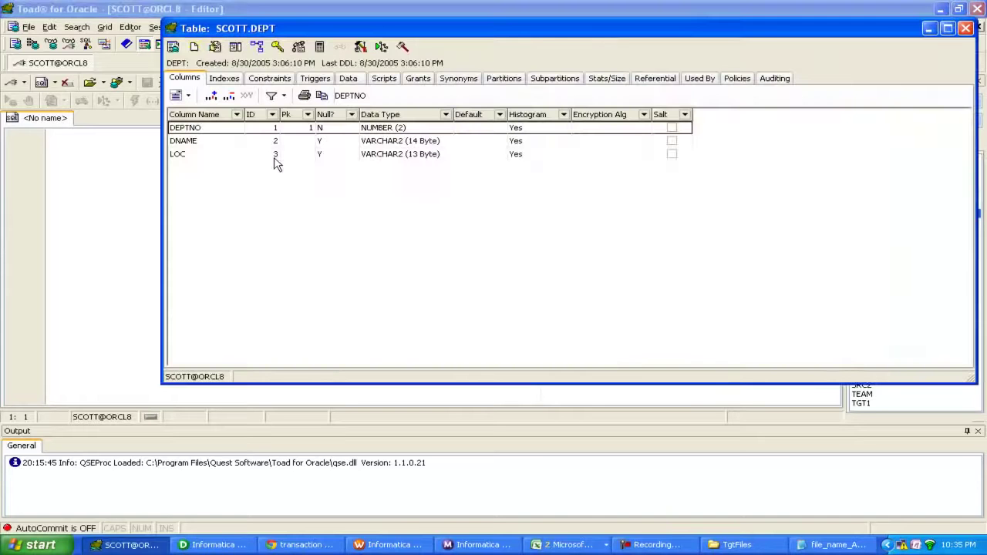
click(348, 79)
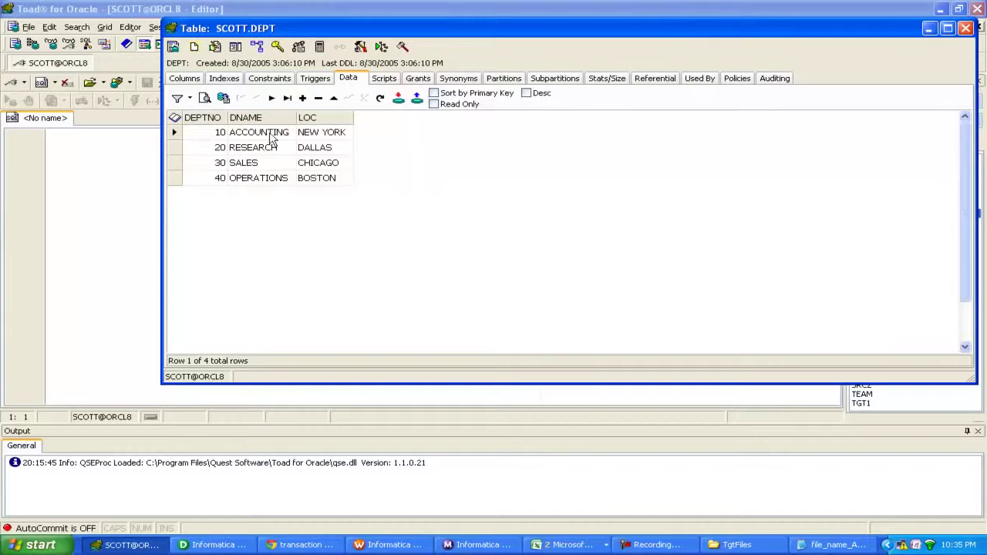
click(732, 544)
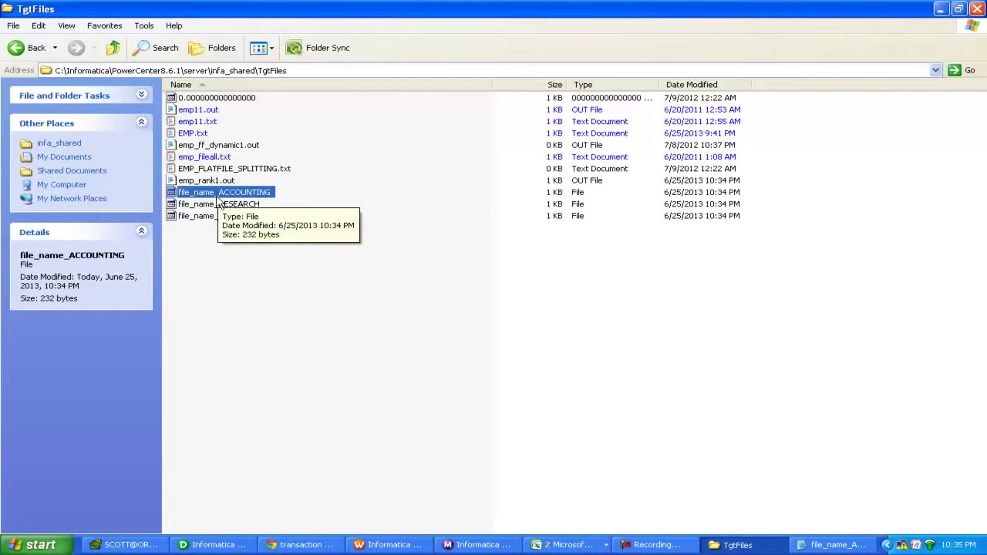
Step: Open the target file file_name_RESEARCH in Notepad, inspect the DEPTNO values of its records, and close it
click(249, 202)
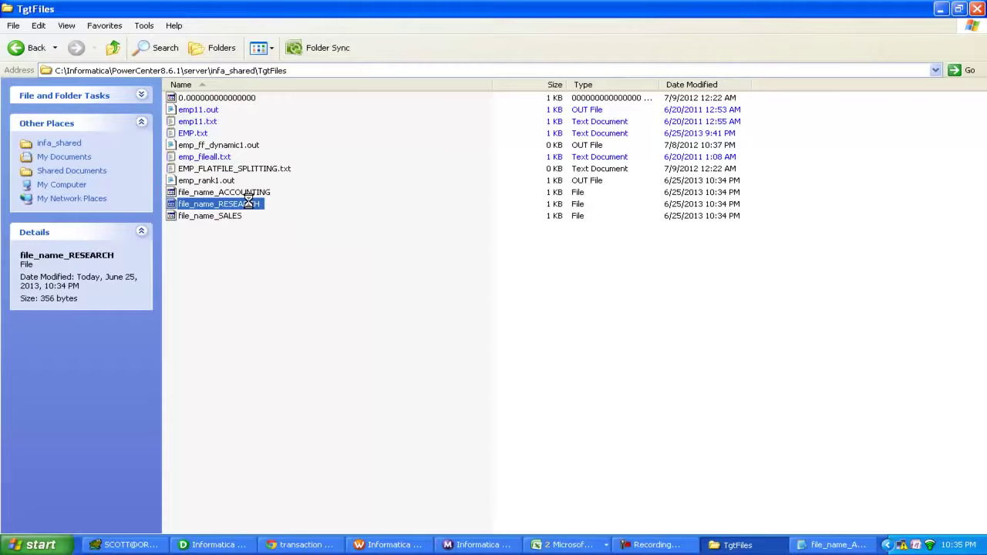
right_click(249, 203)
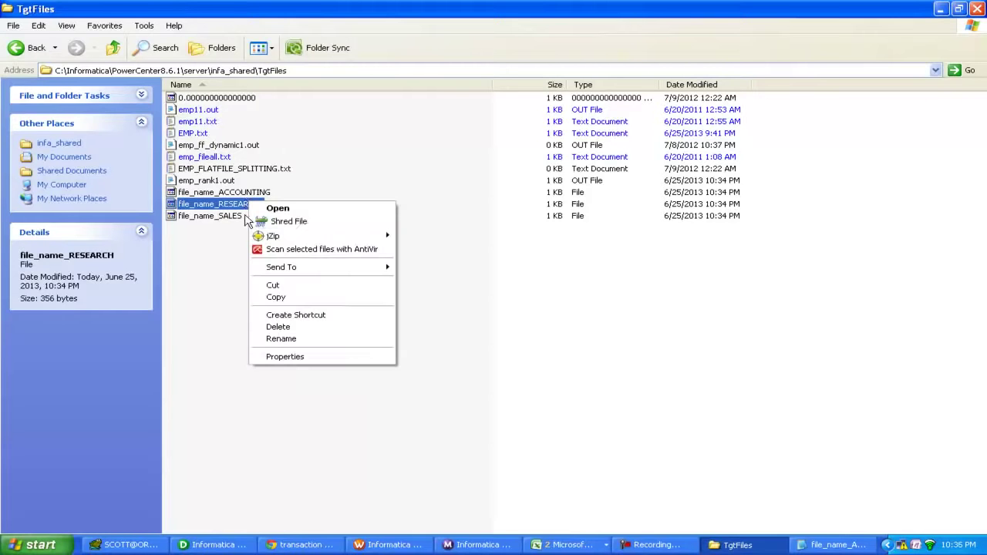
click(289, 224)
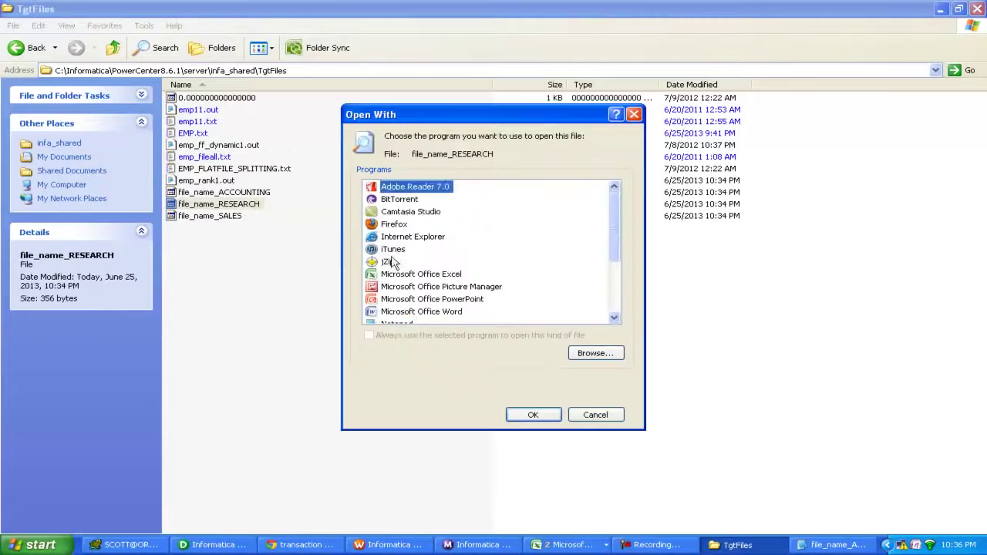
click(393, 323)
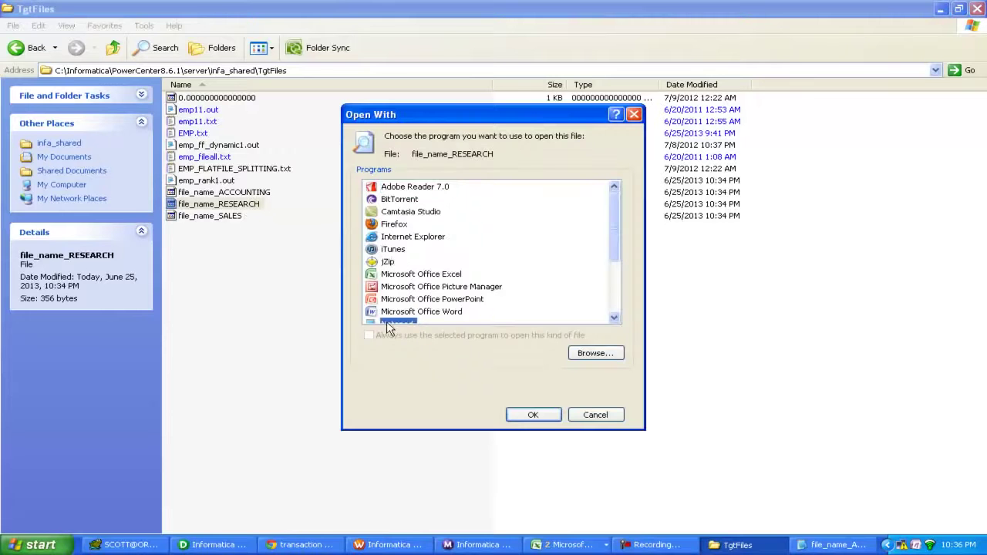
click(533, 415)
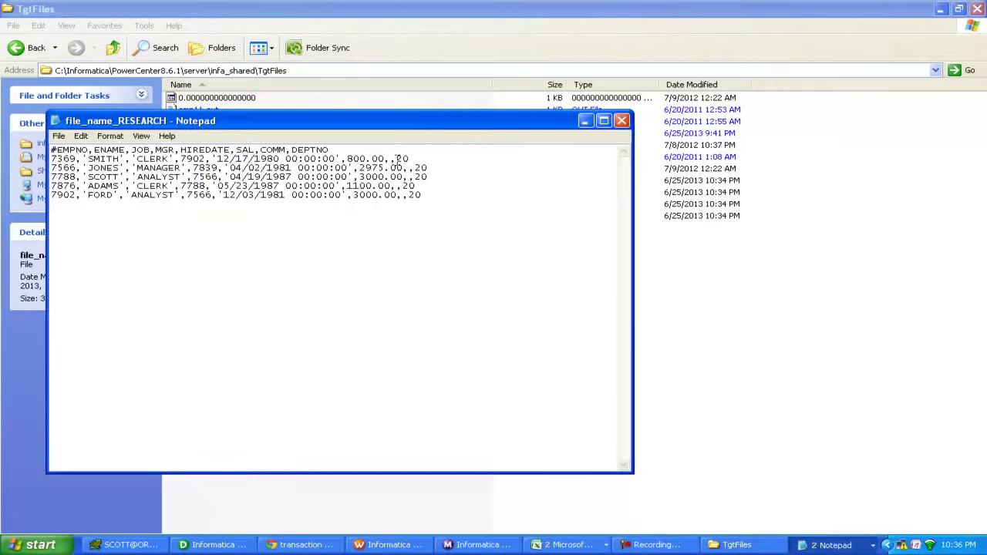
drag(396, 158, 434, 179)
click(419, 212)
click(621, 122)
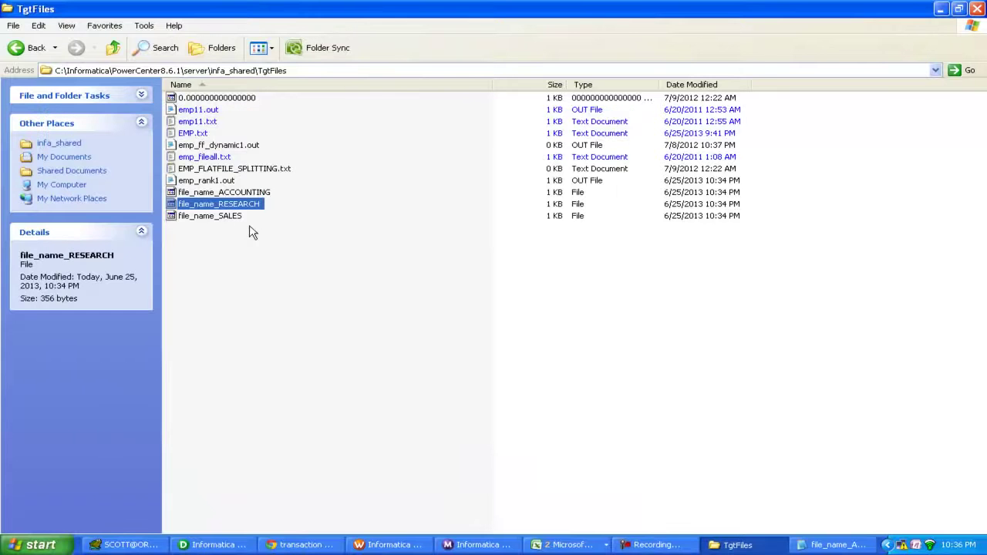
click(234, 216)
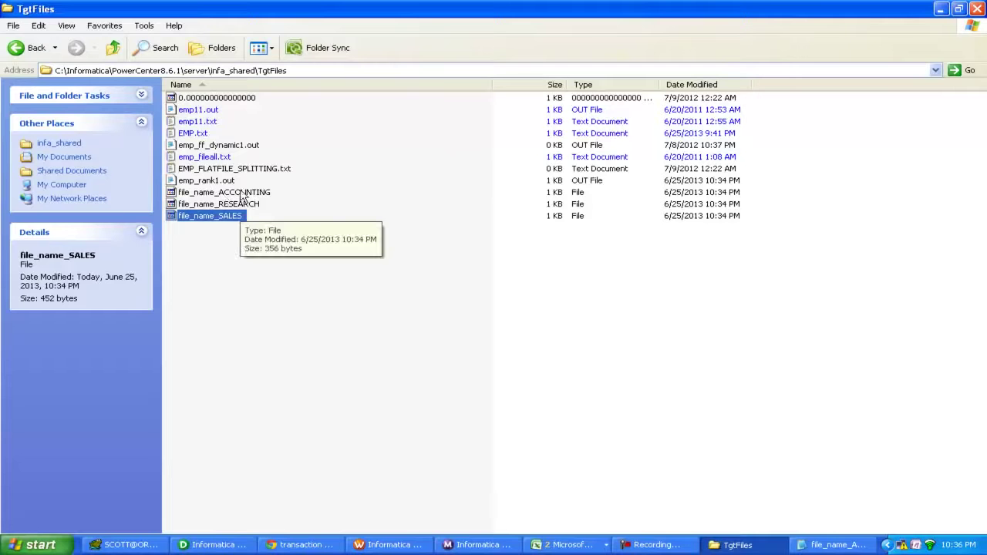
click(234, 198)
click(232, 195)
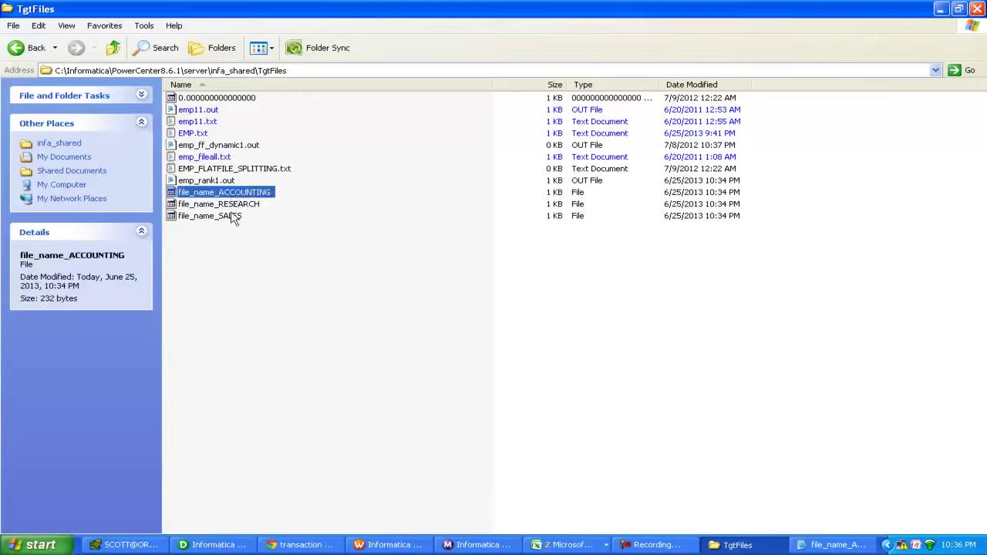
click(233, 216)
drag(234, 193, 346, 284)
click(347, 285)
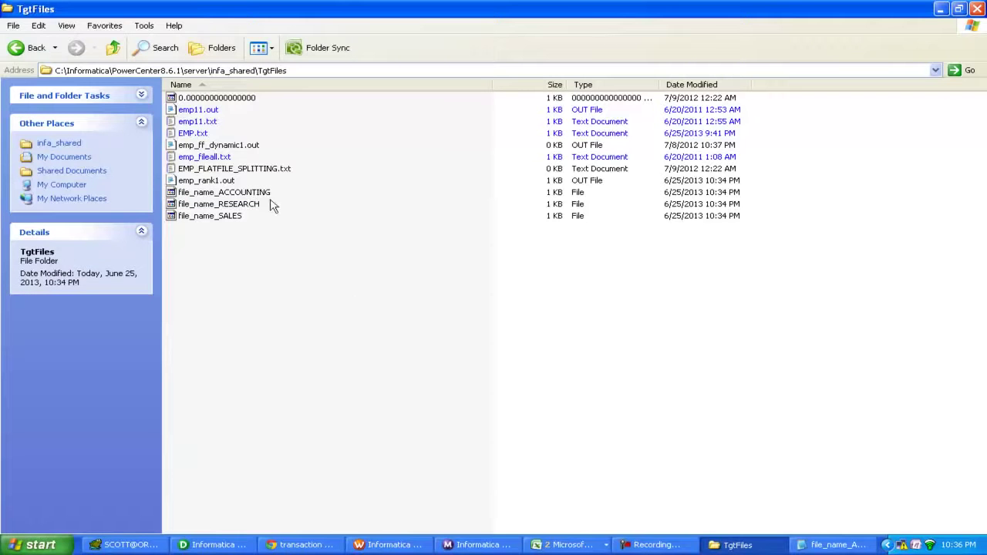
Step: Open the target file emp_rank1.out in Notepad, check its contents, and close it
click(193, 182)
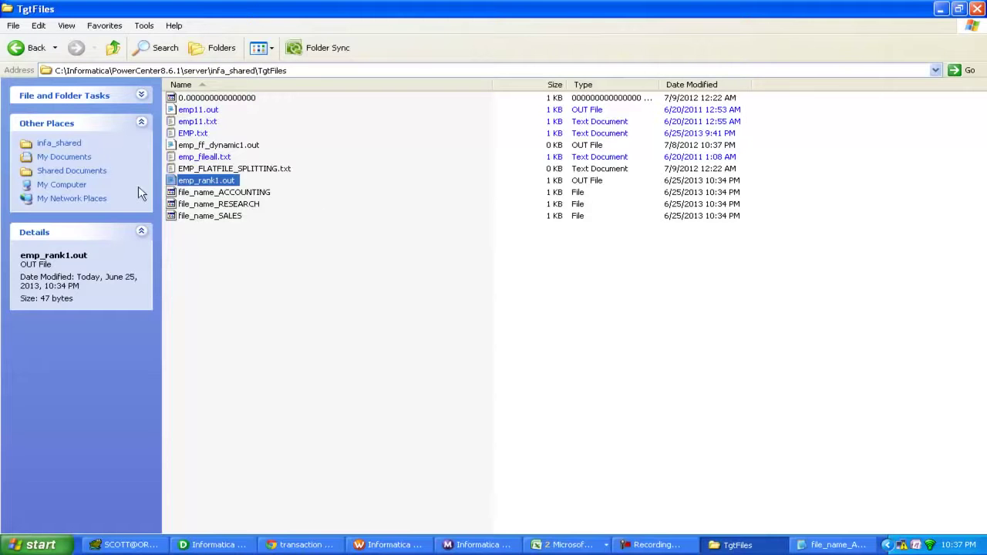
double_click(197, 180)
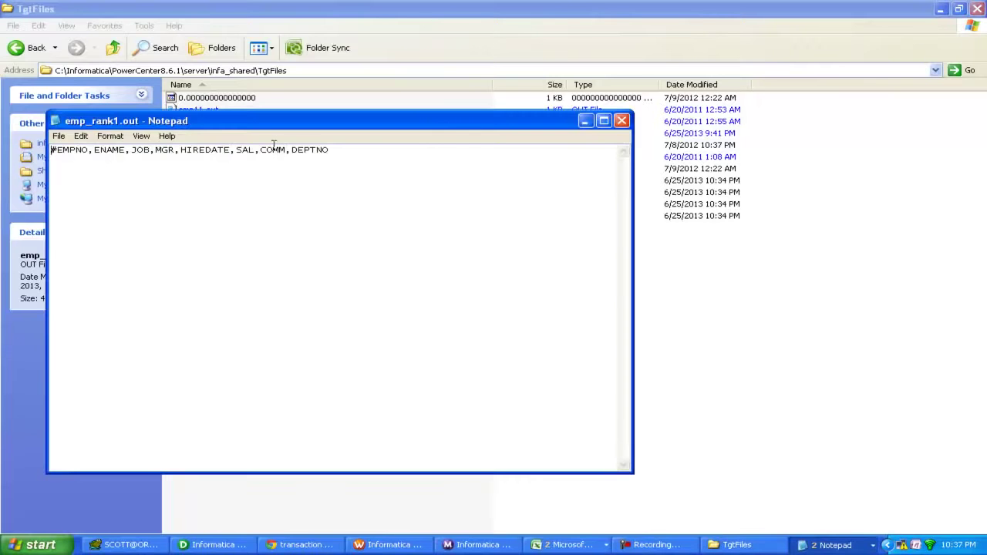
drag(330, 150, 0, 151)
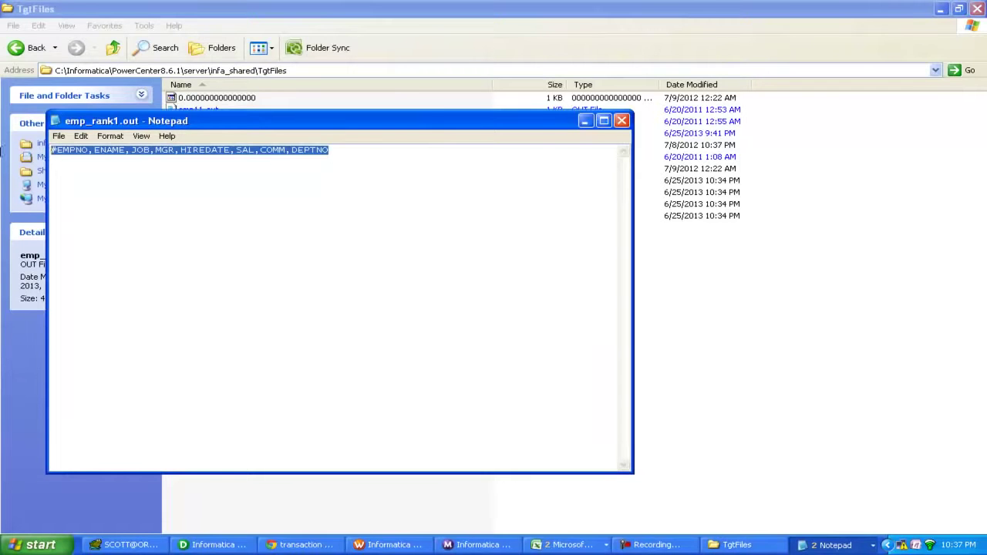
click(622, 122)
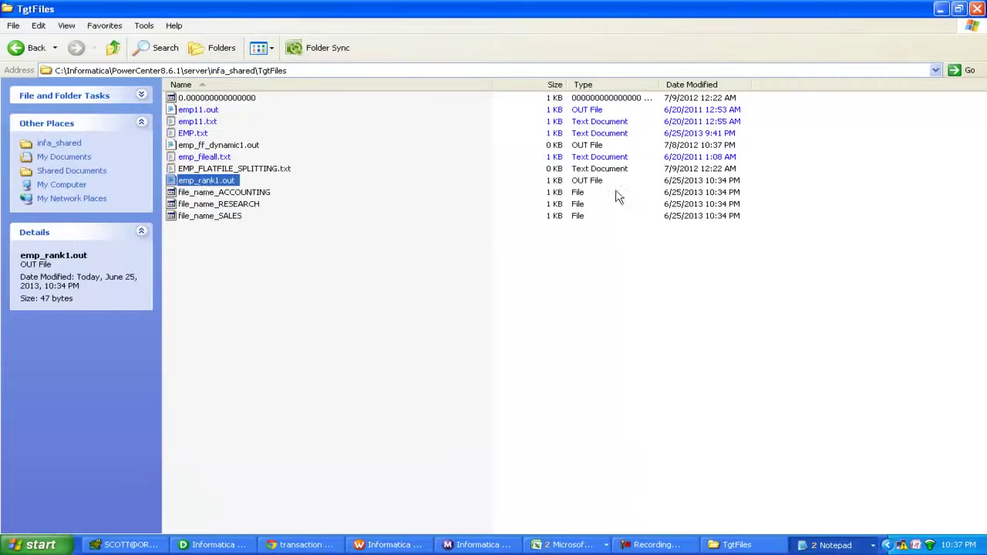
click(222, 194)
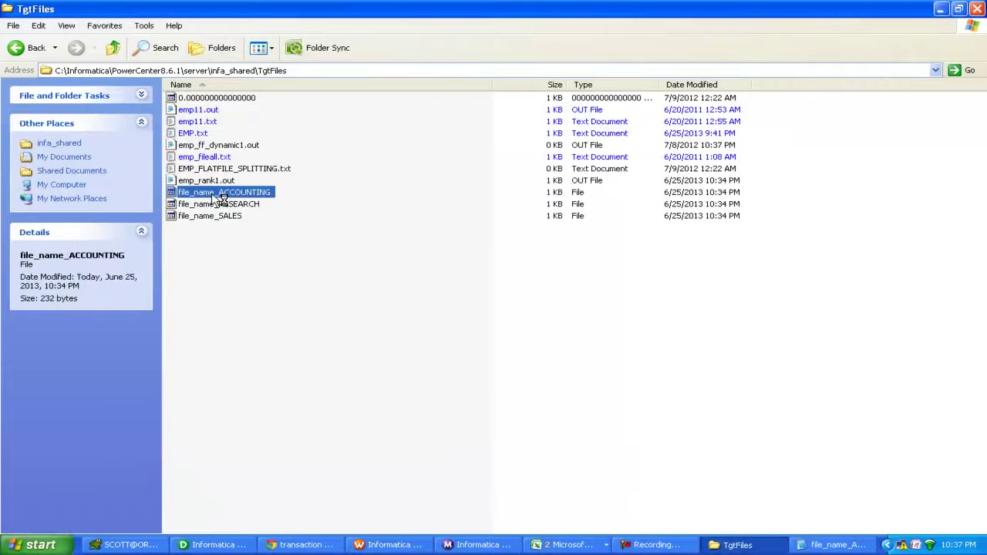
double_click(221, 197)
key(Escape)
click(428, 326)
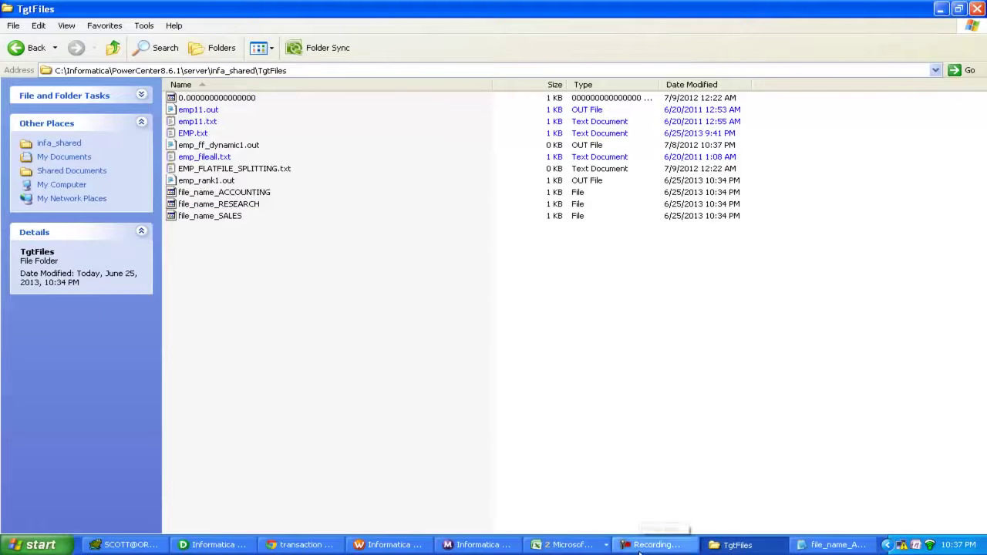
click(653, 545)
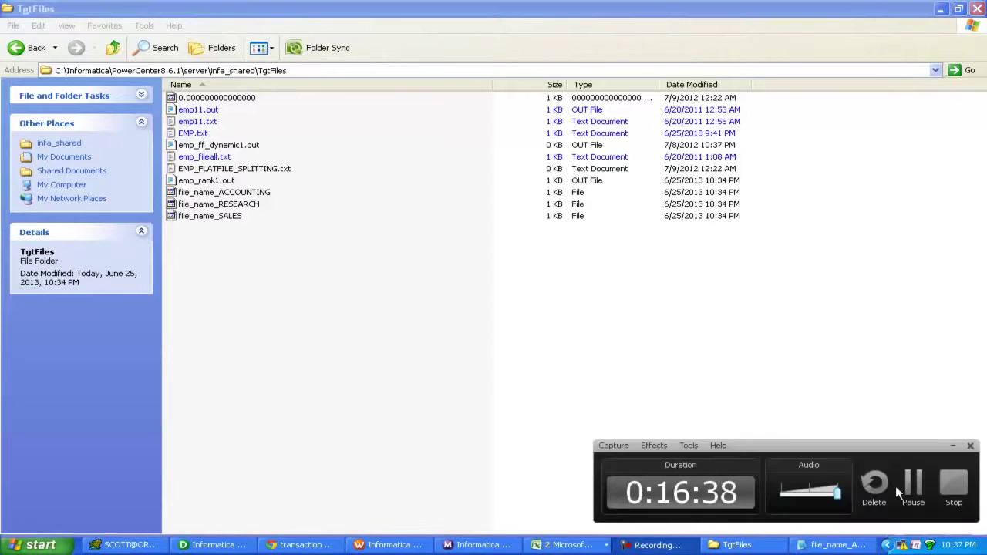